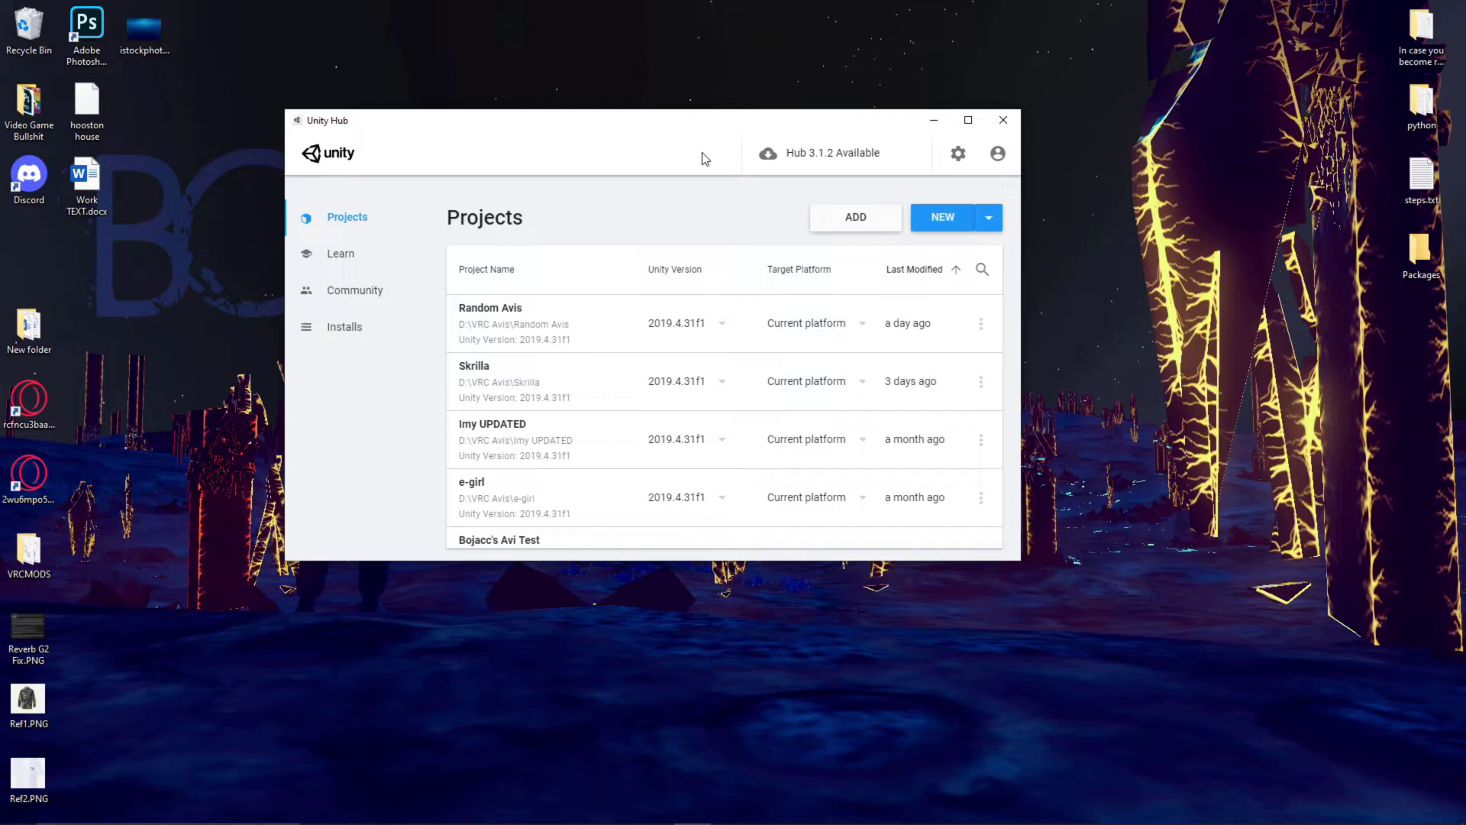
Create a new 3D project named Jenny1 in D:\VRC Avis.
left_click_drag(694, 128, 762, 148)
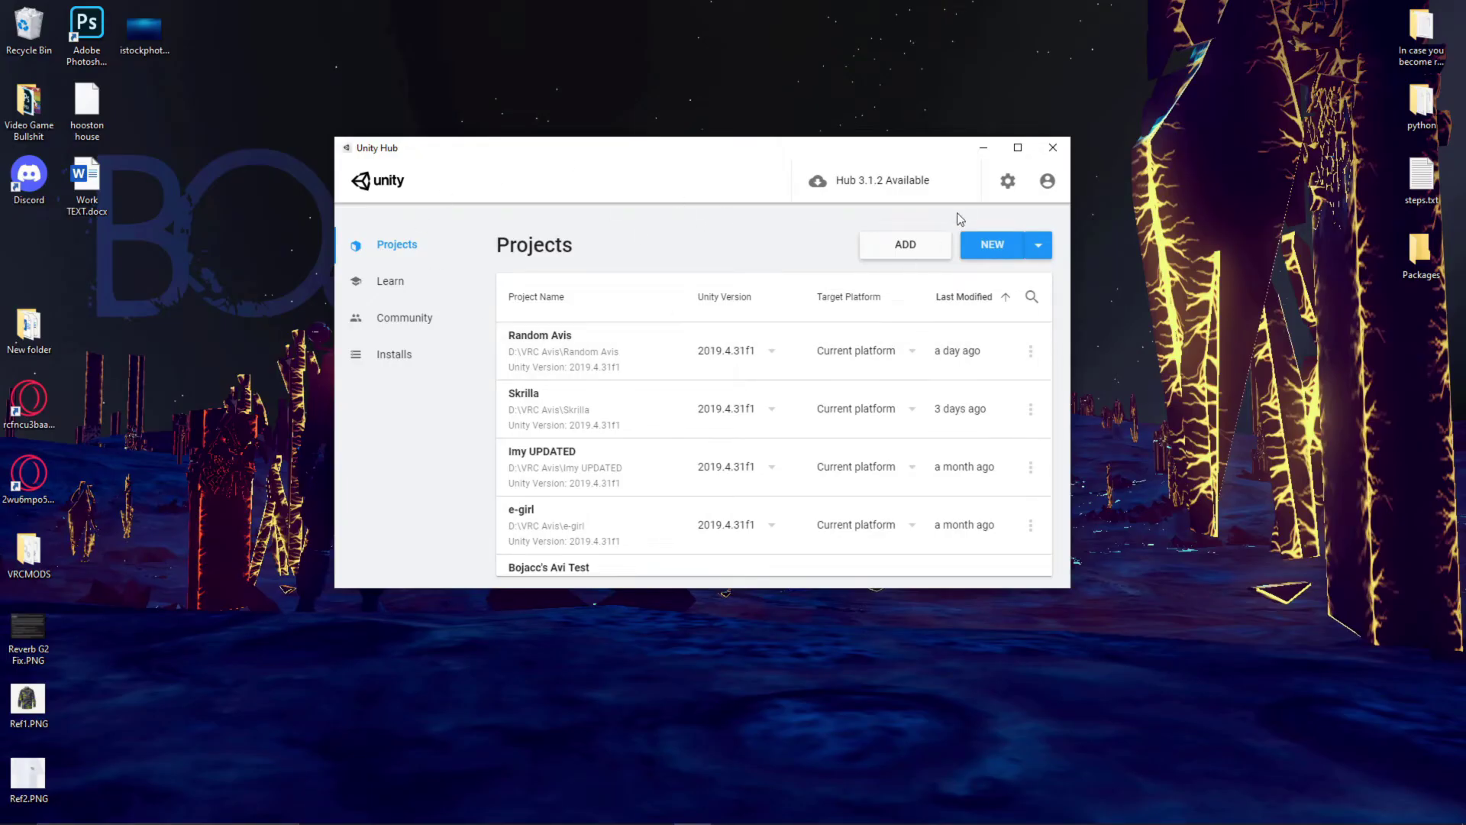
left_click(988, 246)
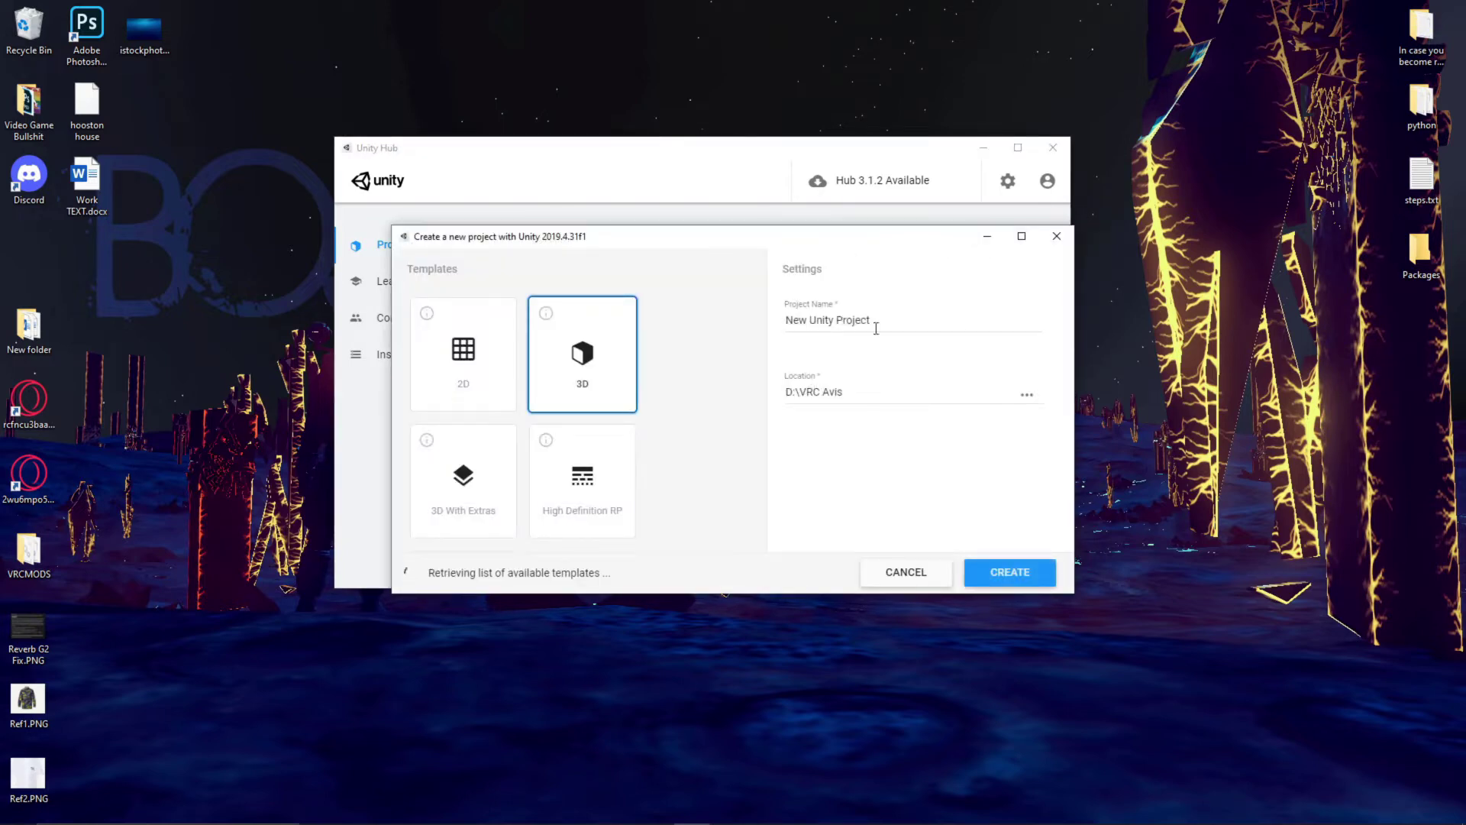
left_click(898, 314)
key("ctrl+a")
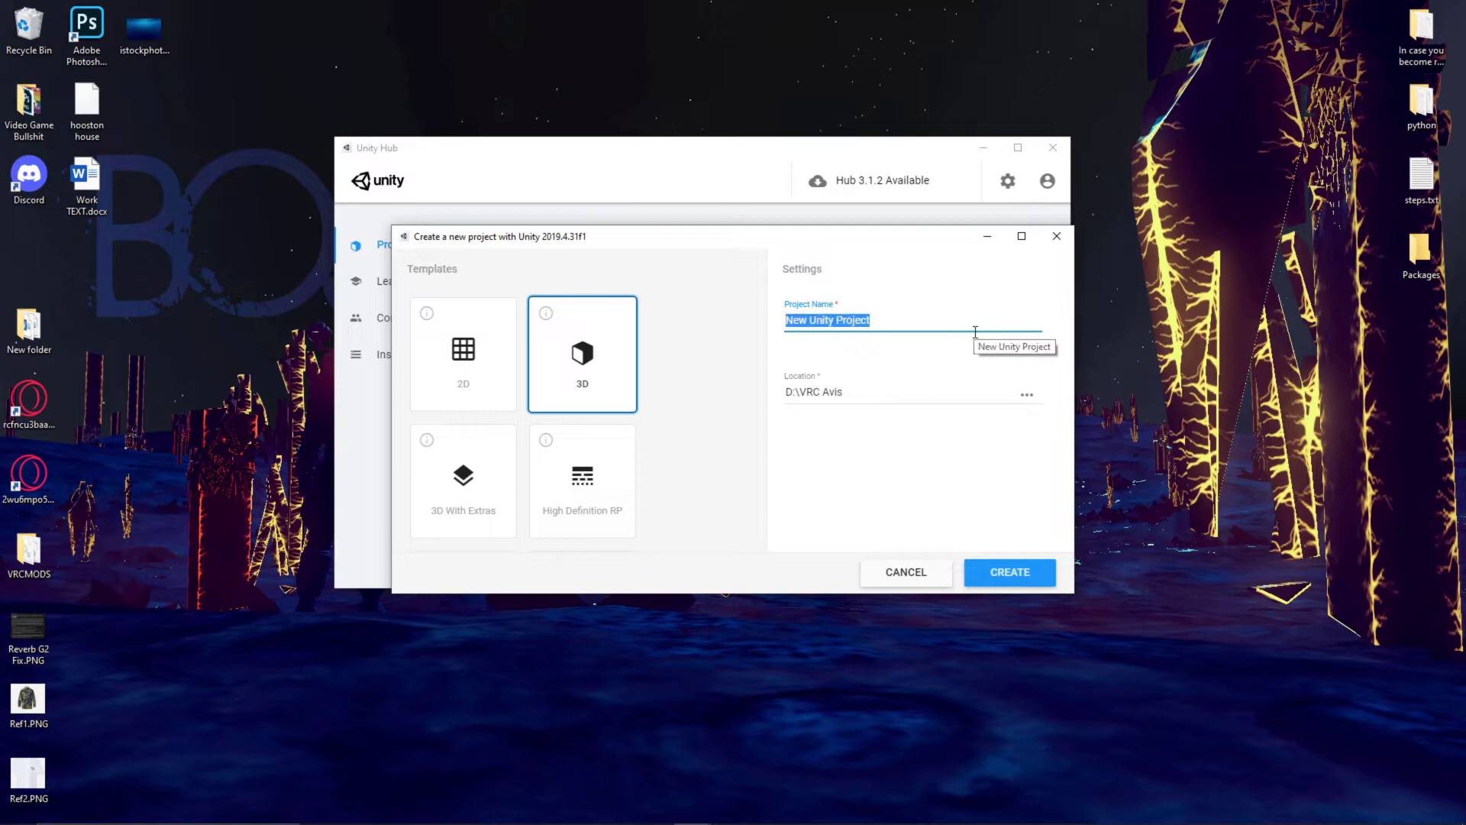
type("Jenny")
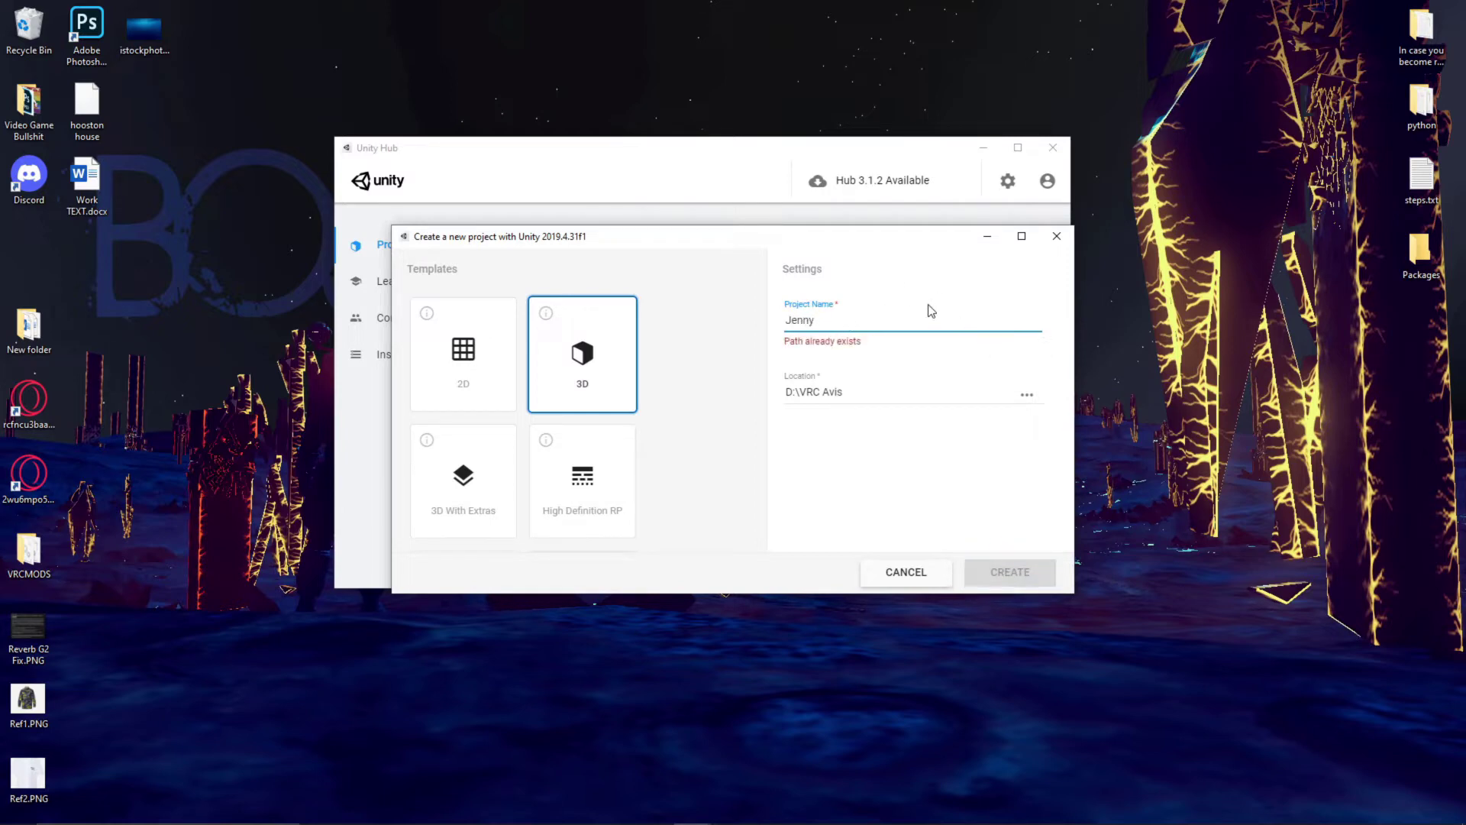
type("1")
left_click(895, 259)
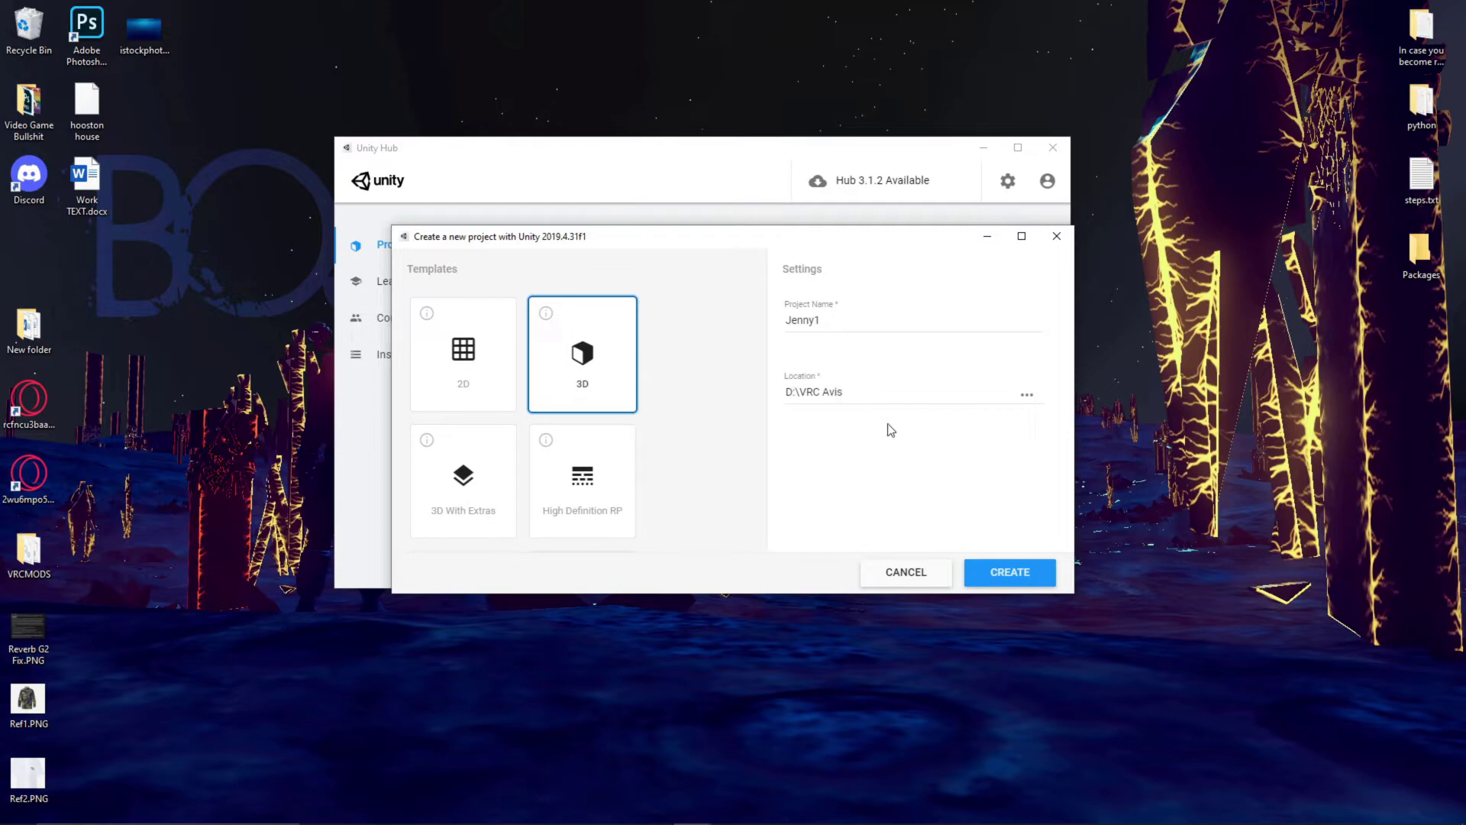
left_click(1031, 574)
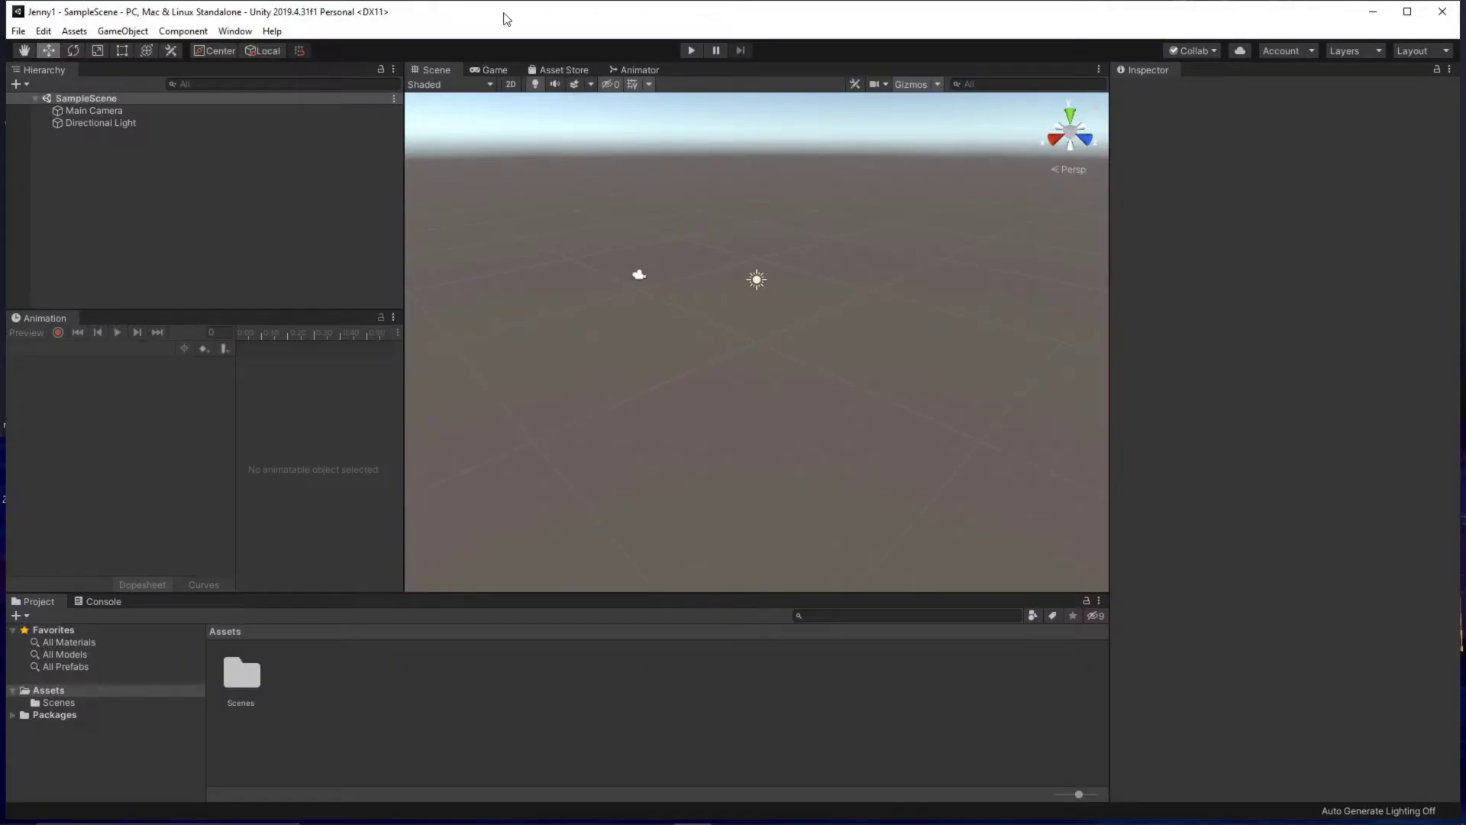
Import all contents of the VRCSDK3-AVATAR-2022.04.21.03.29_Public package from the Packages folder into the project's assets.
mouse_move(504, 15)
left_mouse_down()
mouse_move(512, 3)
mouse_move(494, 10)
left_mouse_up()
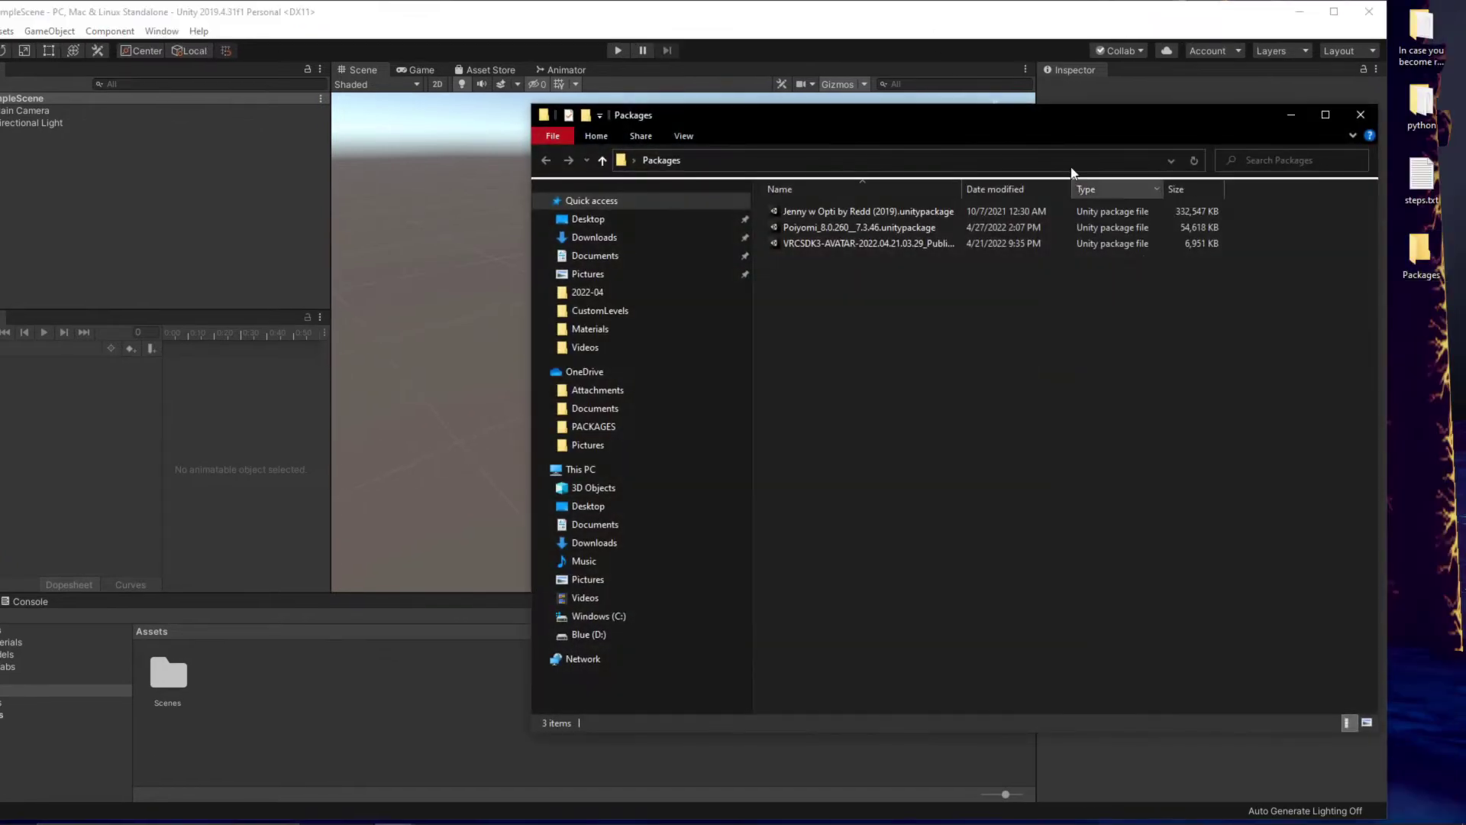
left_click_drag(854, 116, 1116, 140)
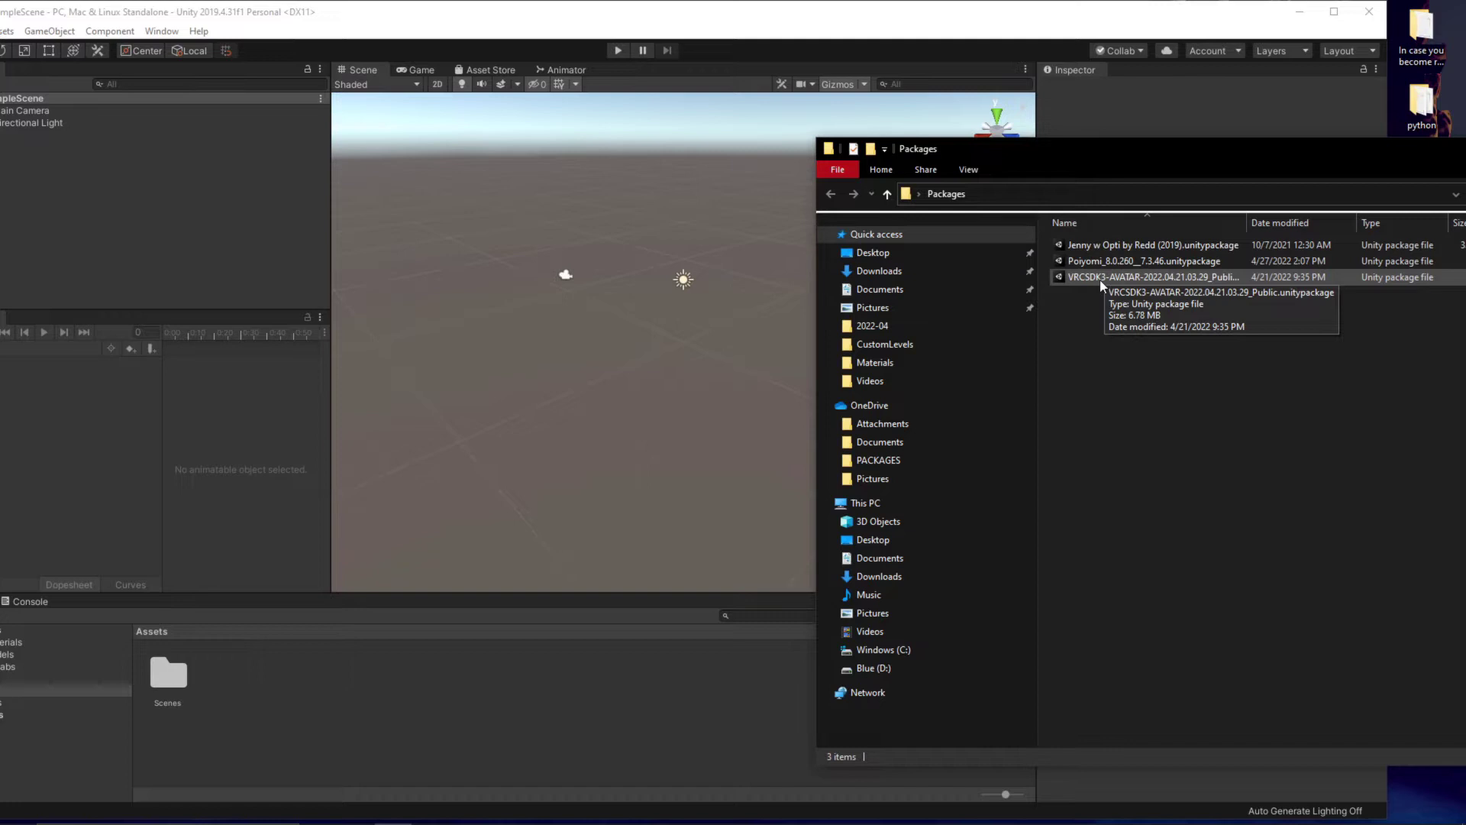
left_click_drag(1106, 277, 519, 685)
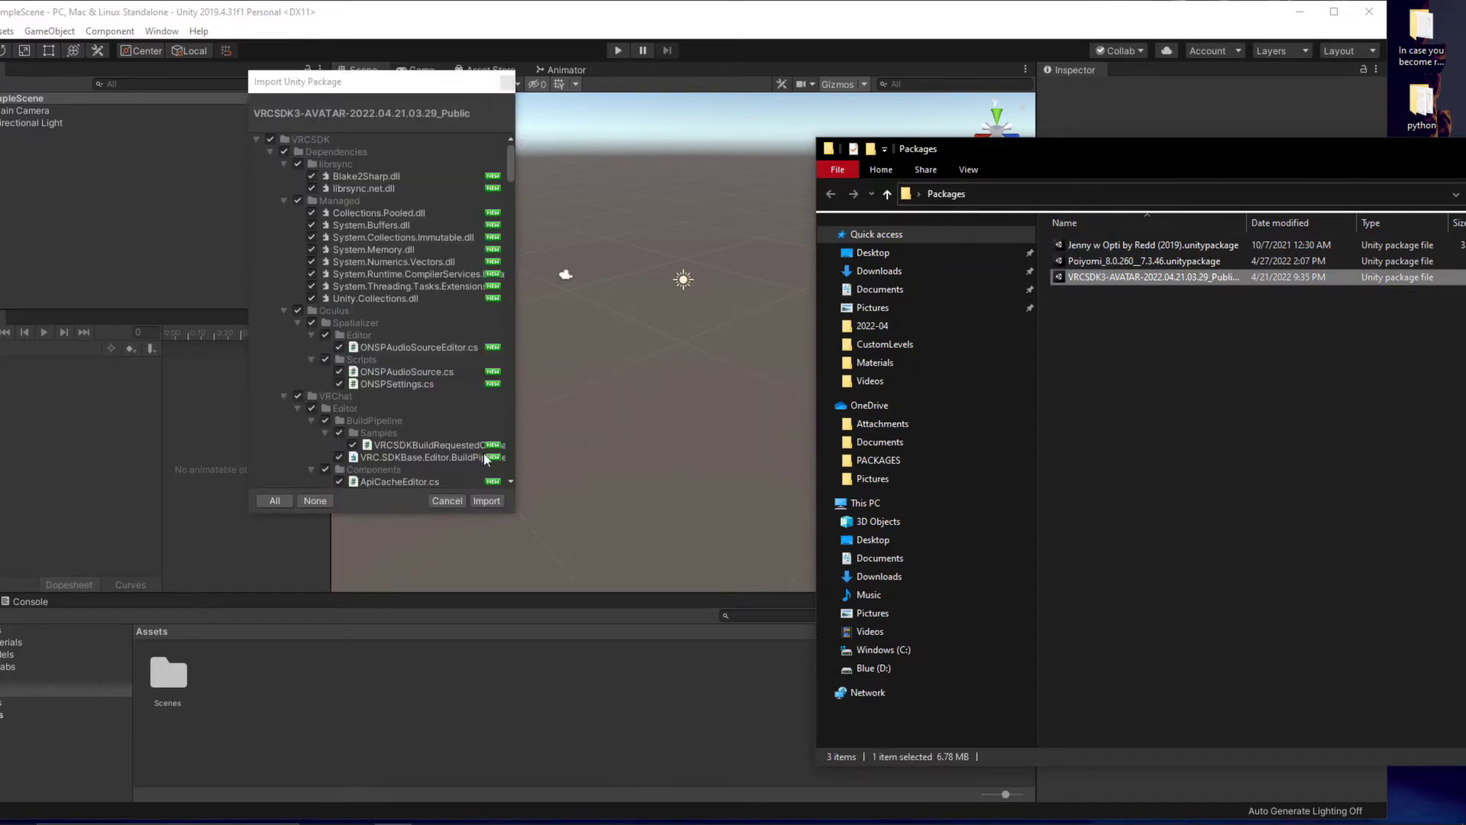
left_click(256, 140)
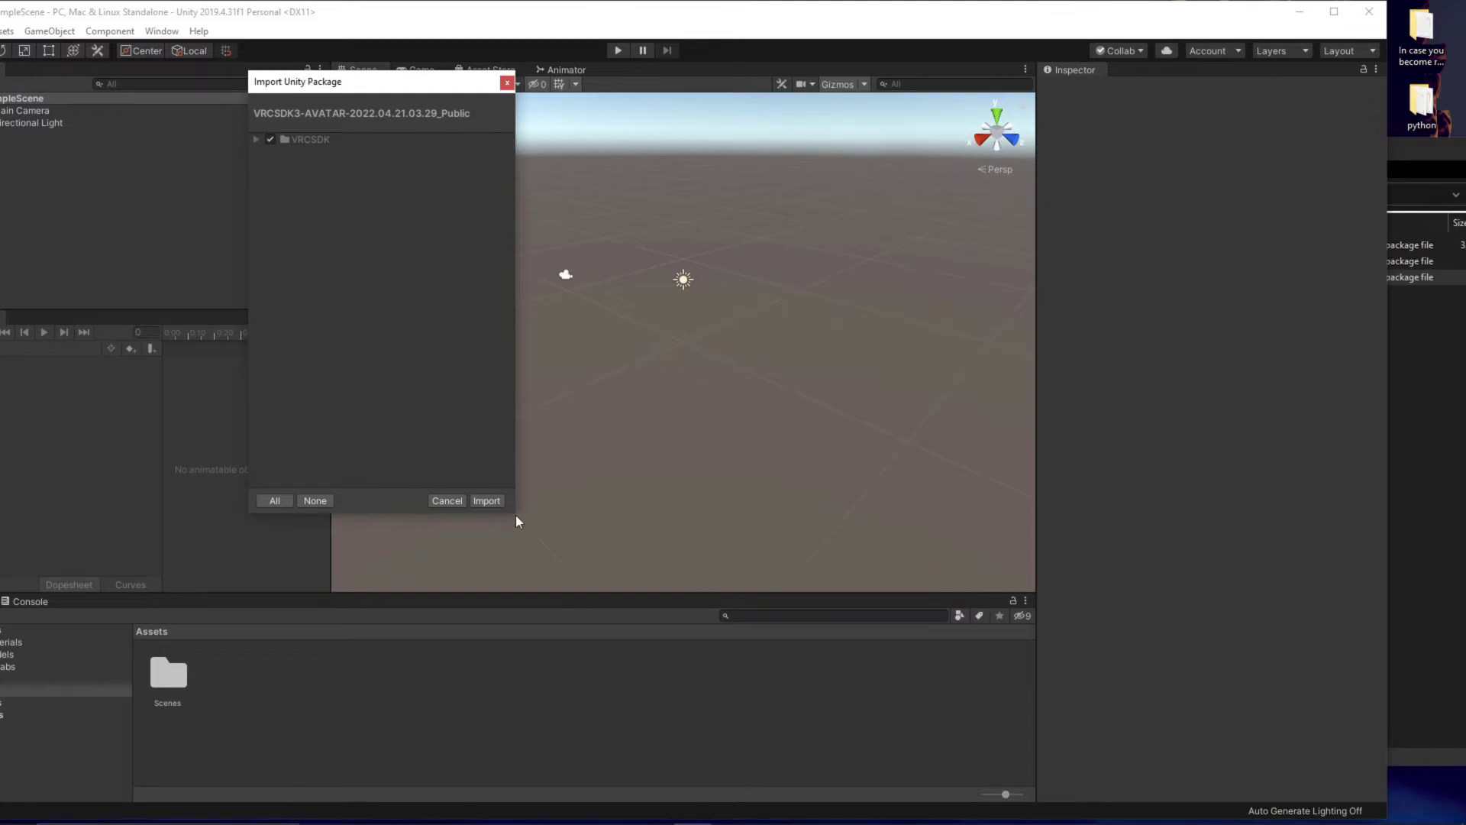
left_click(487, 501)
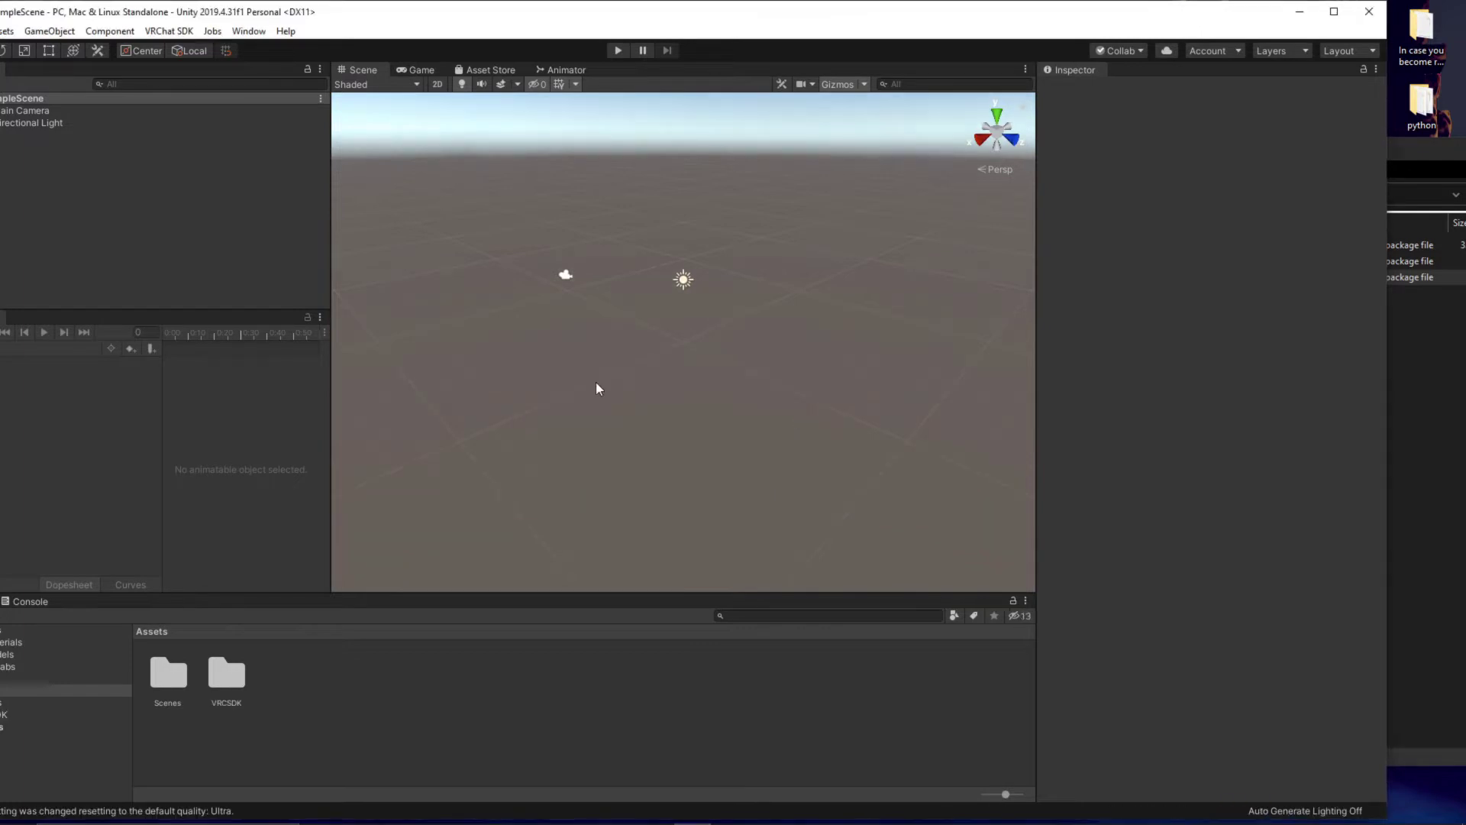
left_click_drag(562, 16, 586, 23)
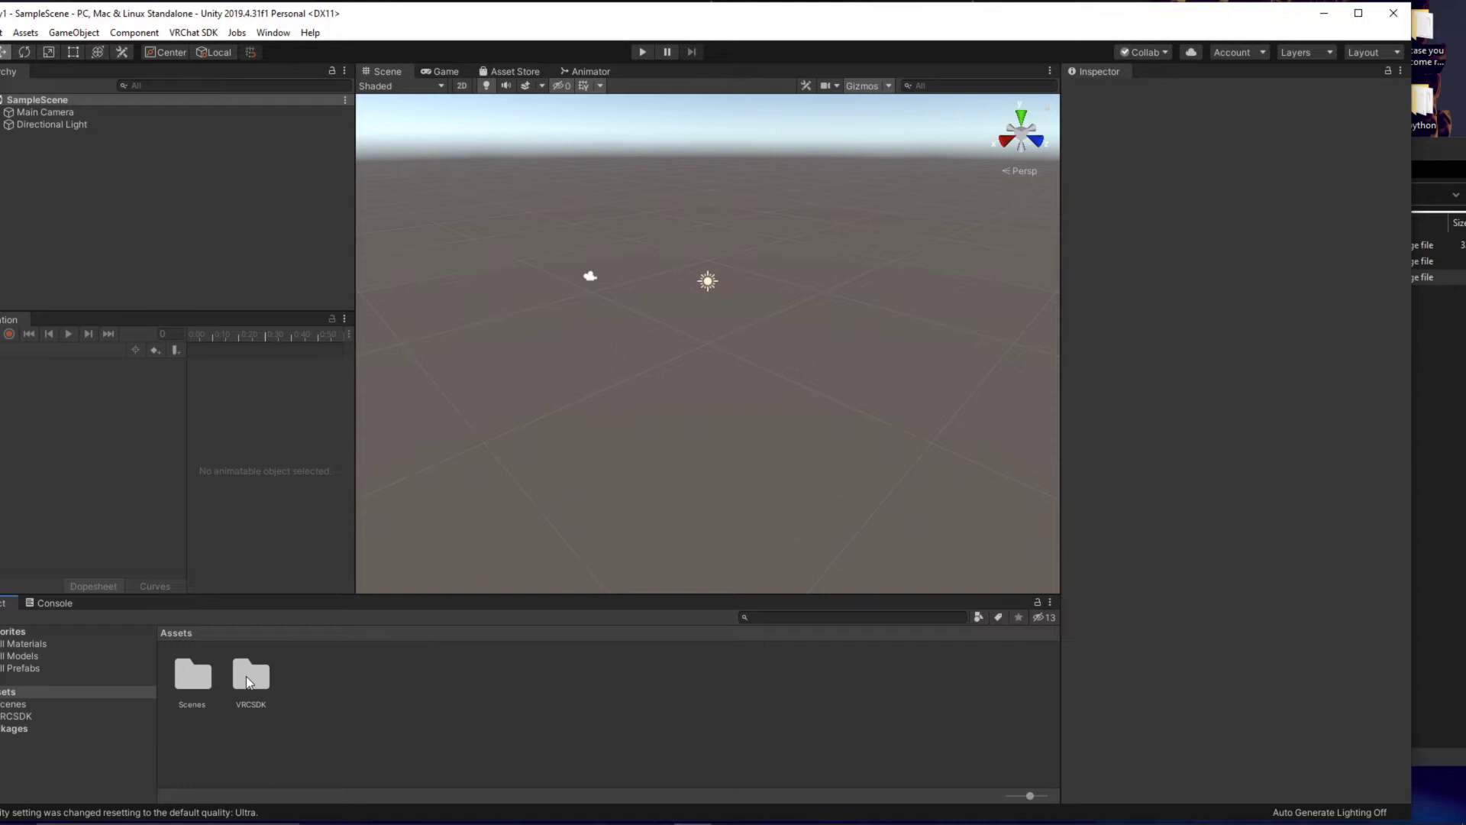
left_click(197, 33)
left_click(197, 34)
left_click(195, 35)
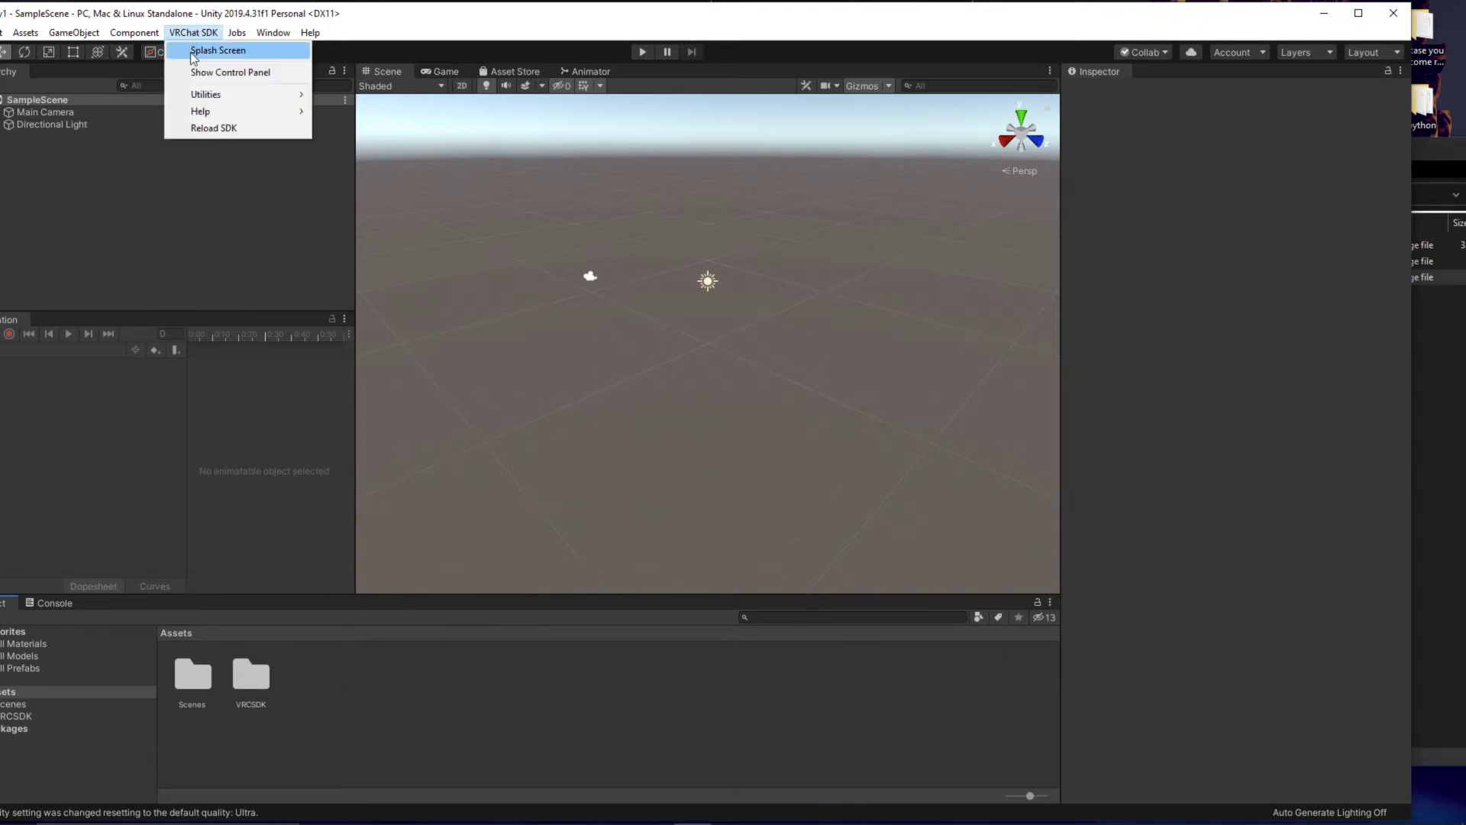
left_click(435, 21)
Import all contents of the Poiyomi_8.0.260__7.3.46 shader package from the Packages folder into the project's assets.
left_click_drag(478, 18, 384, 20)
left_click(1351, 320)
left_click(1093, 269)
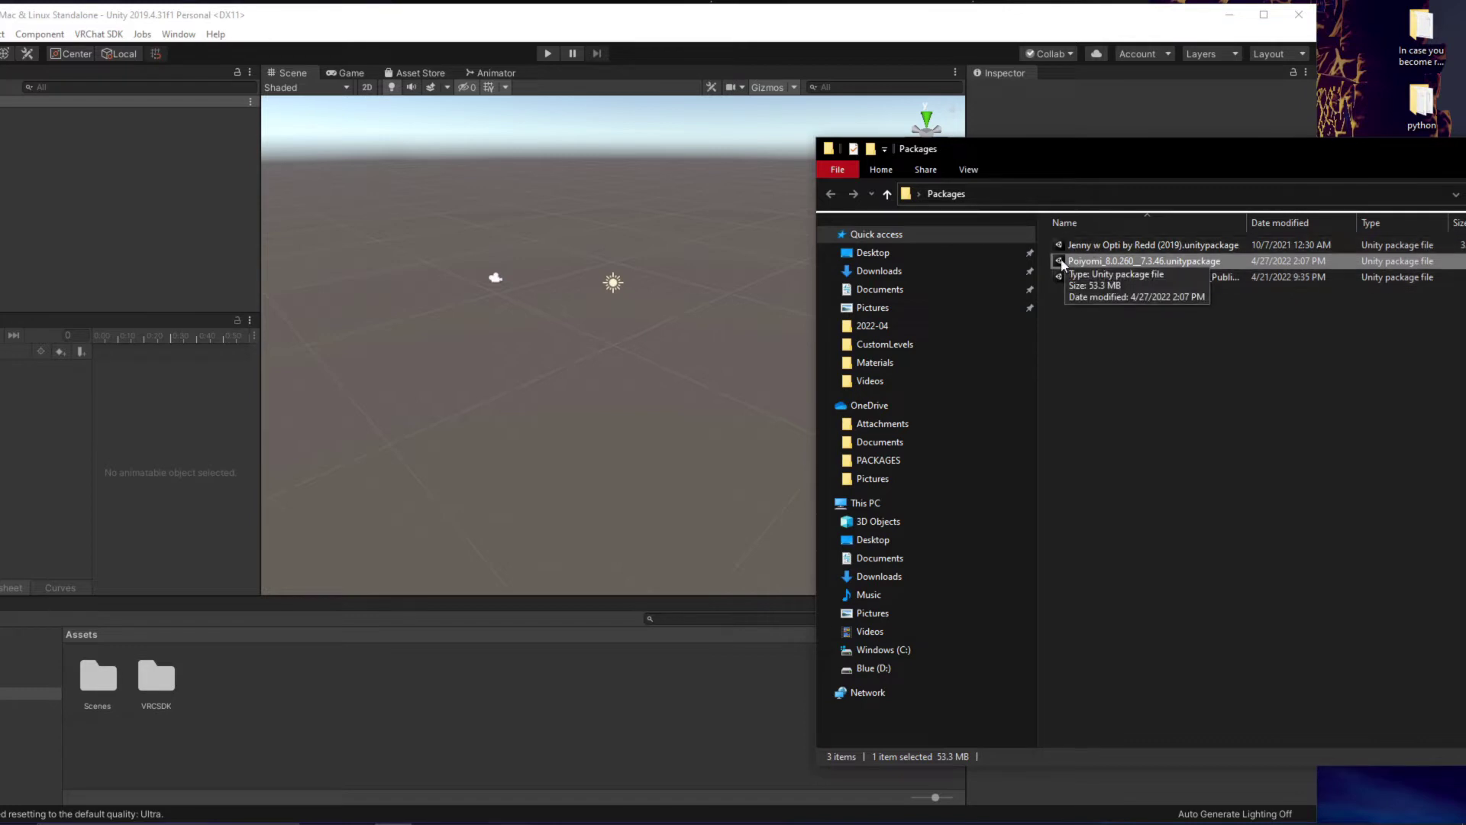
left_click_drag(1100, 262, 412, 705)
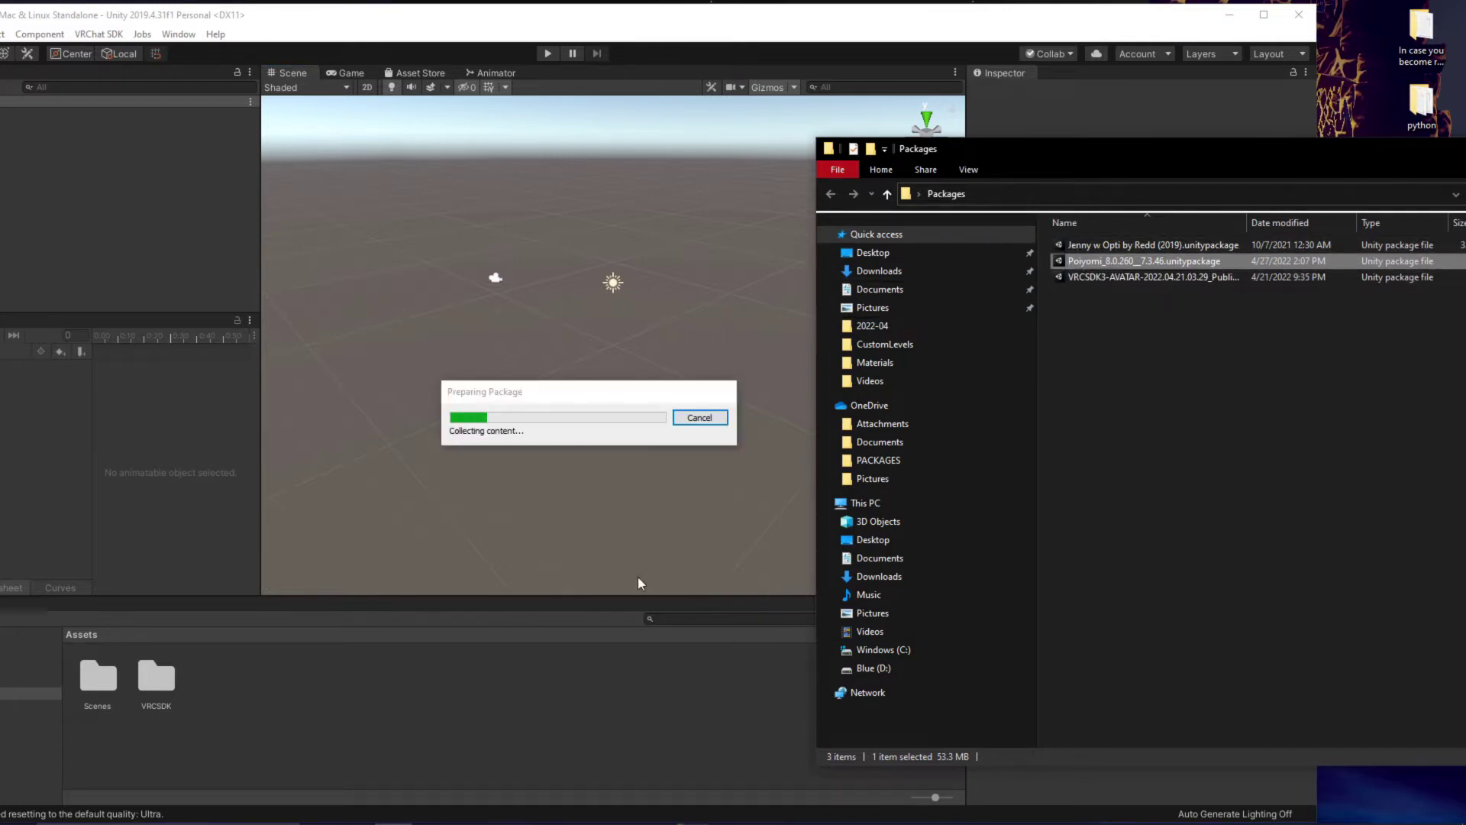
left_click(257, 139)
left_click(257, 140)
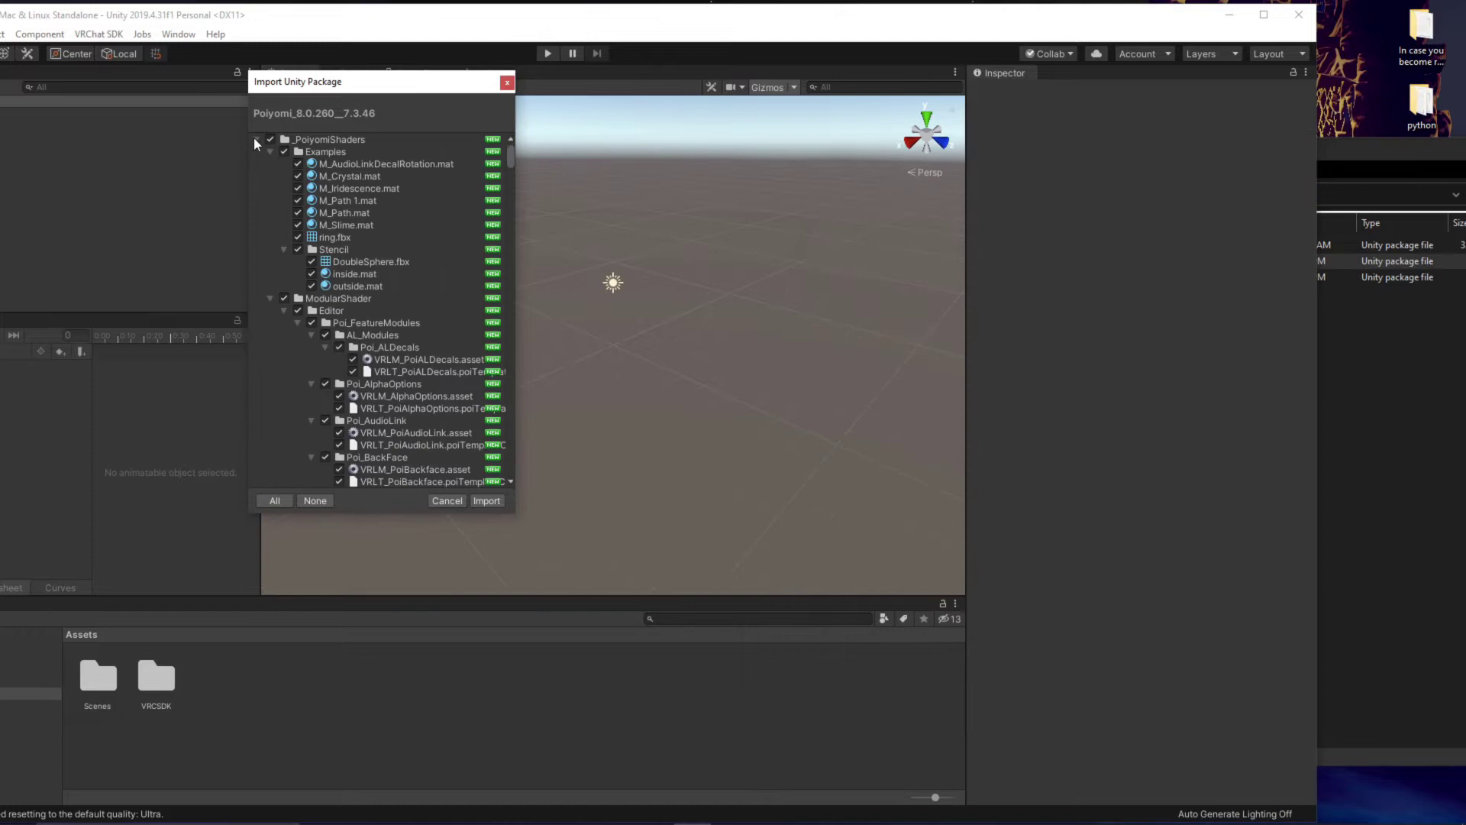
left_click(257, 140)
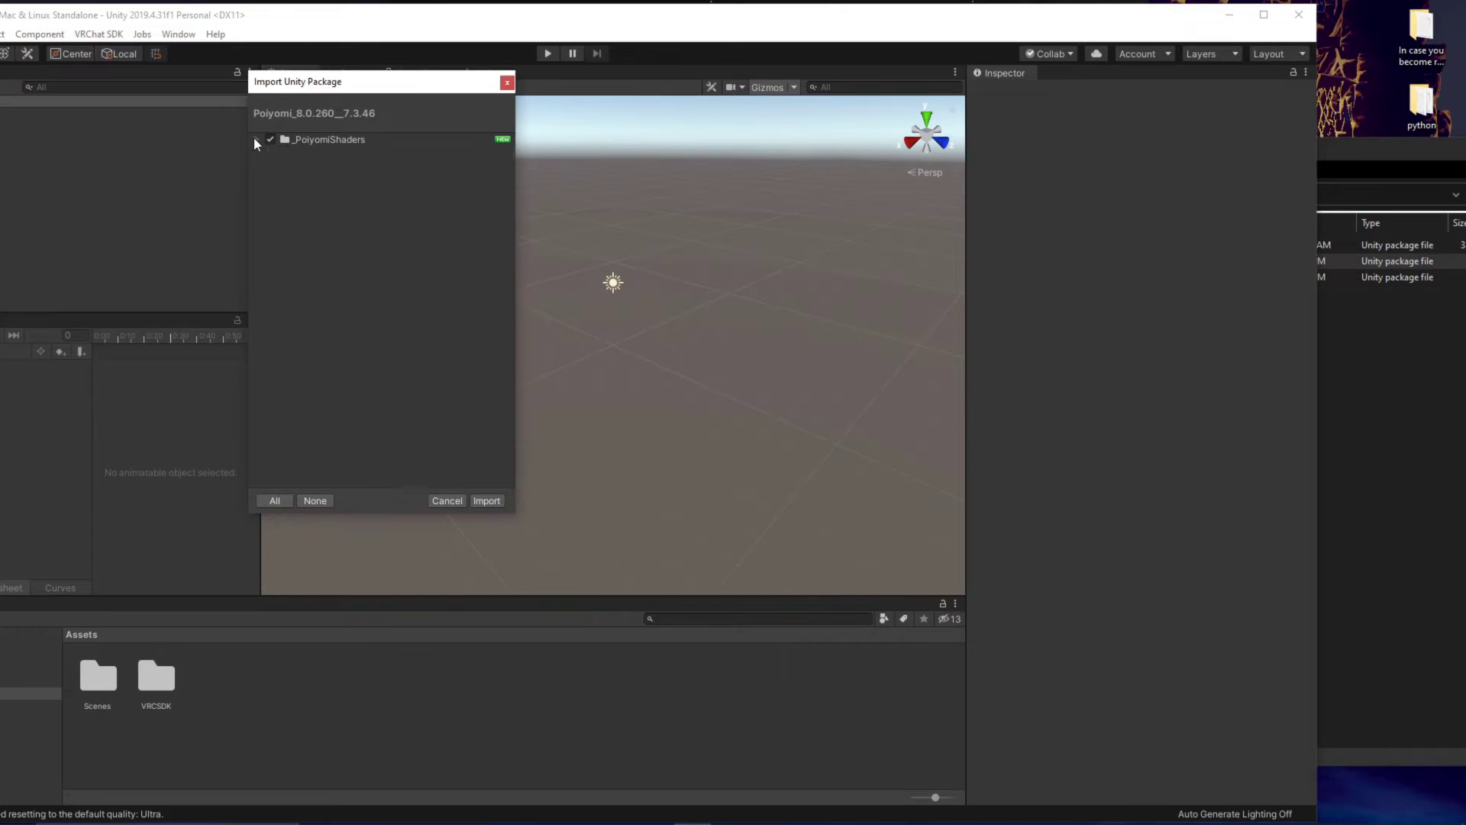
left_click(487, 501)
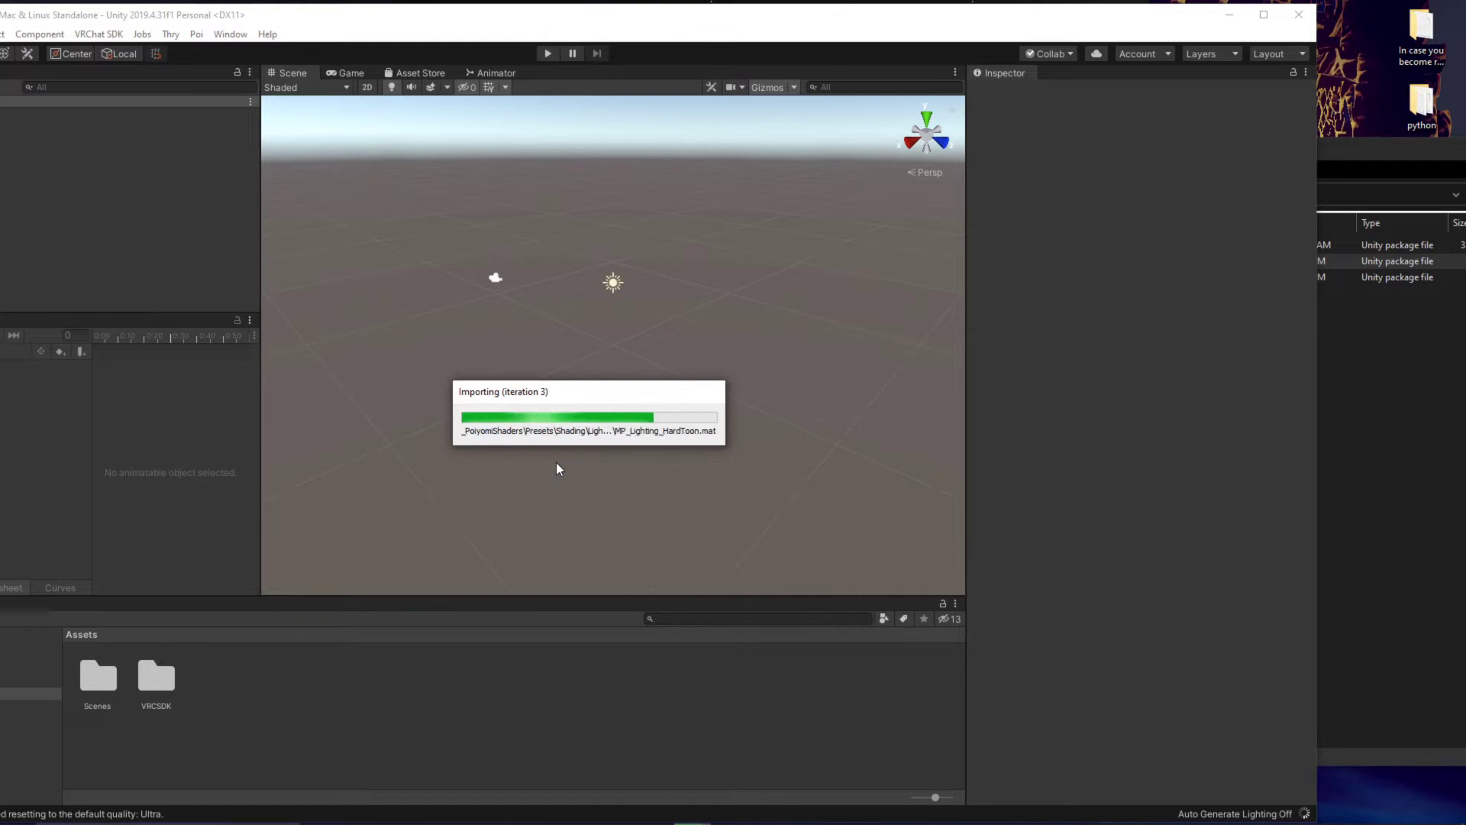
Import all contents of the Jenny w Opti by Redd (2019) avatar package from the Packages folder into the project's assets.
left_click_drag(441, 25, 463, 32)
left_click(1388, 432)
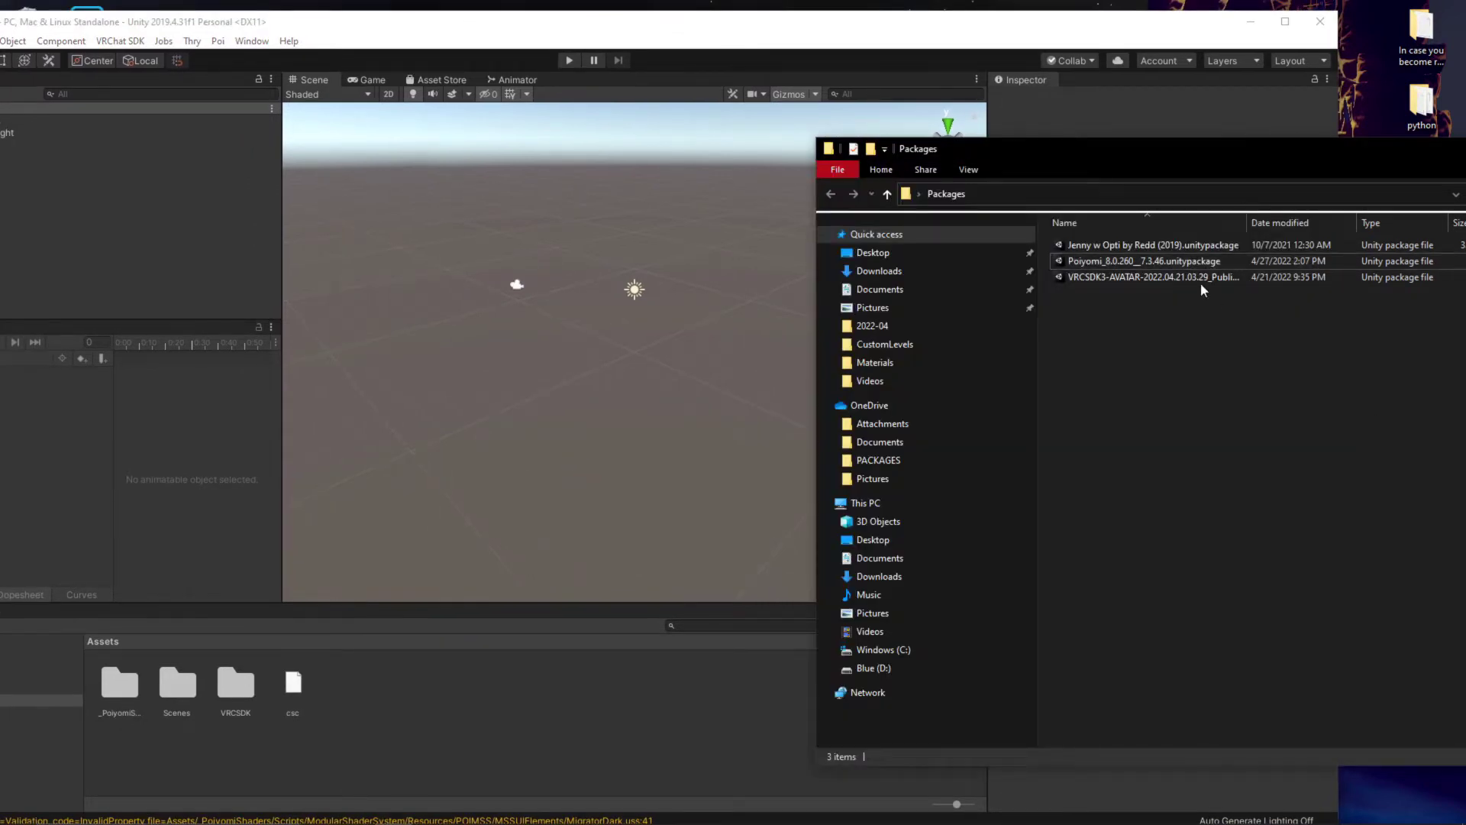
left_click(1098, 246)
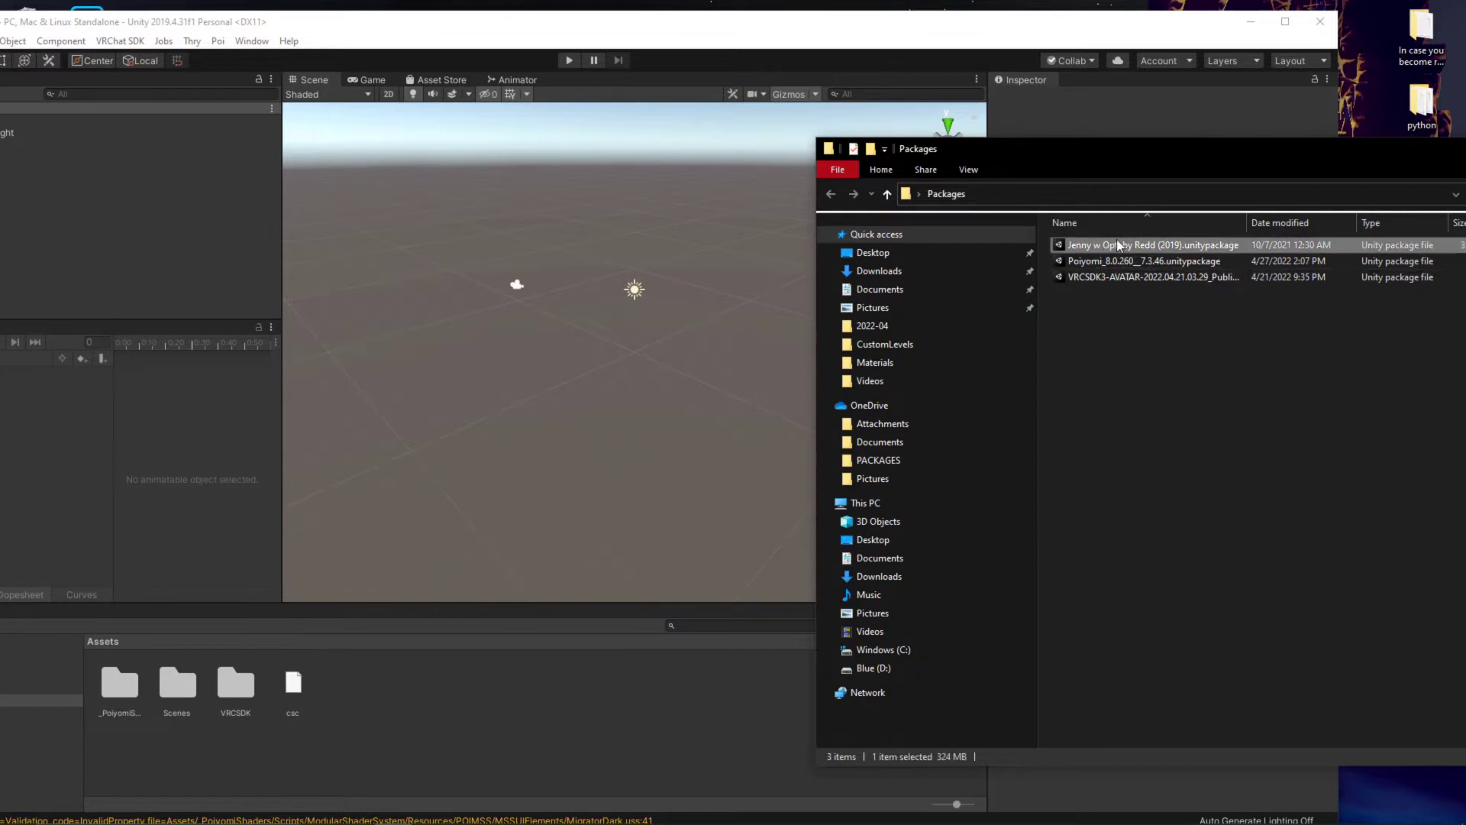
left_click_drag(1070, 241, 420, 718)
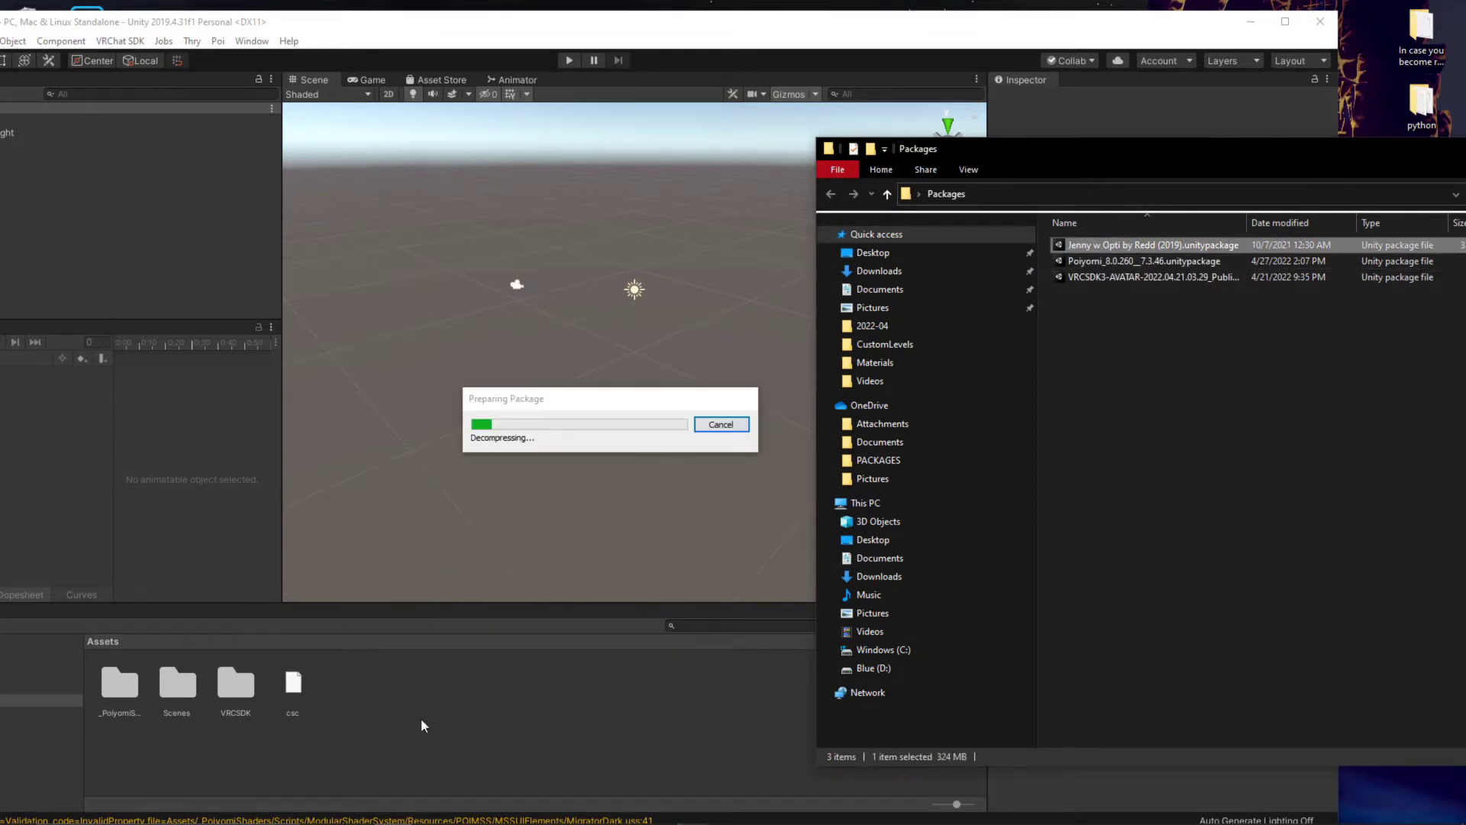
left_click(255, 139)
left_click(255, 200)
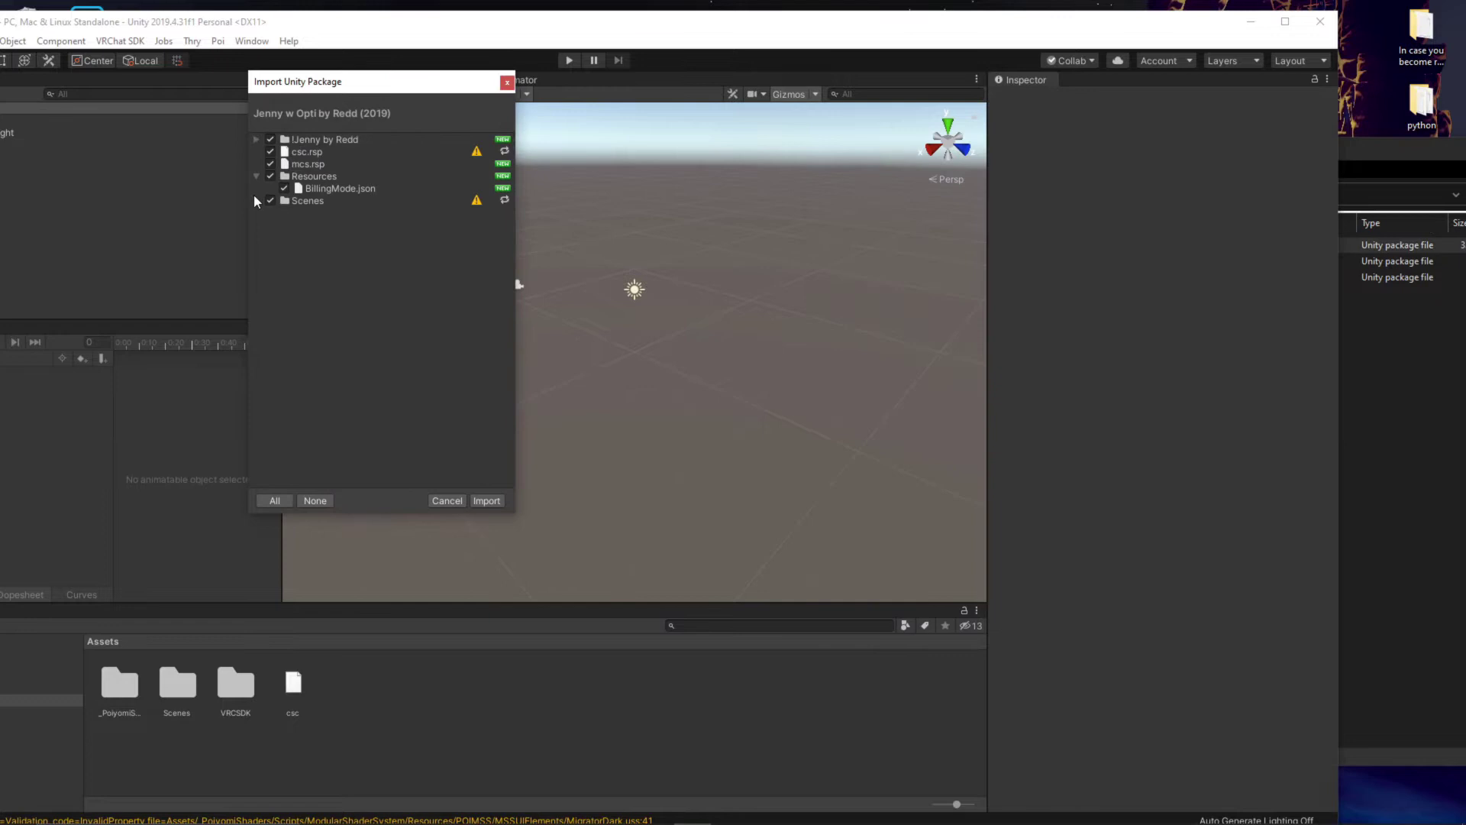
double_click(256, 178)
left_click(257, 176)
left_click(485, 501)
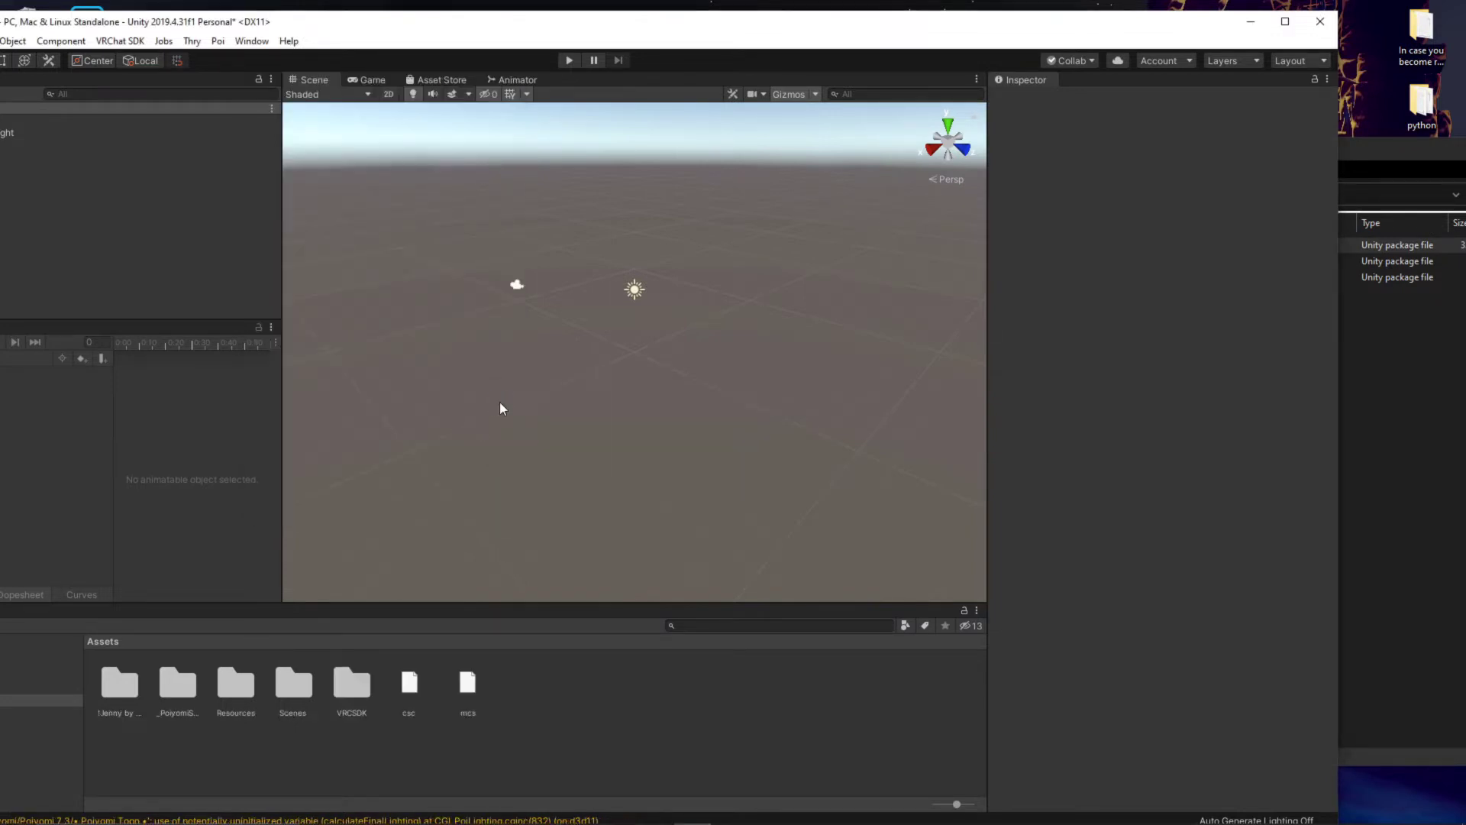
Open the !Jenny by Redd scene from the avatar's asset folder, without saving the changes to SampleScene.
double_click(485, 23)
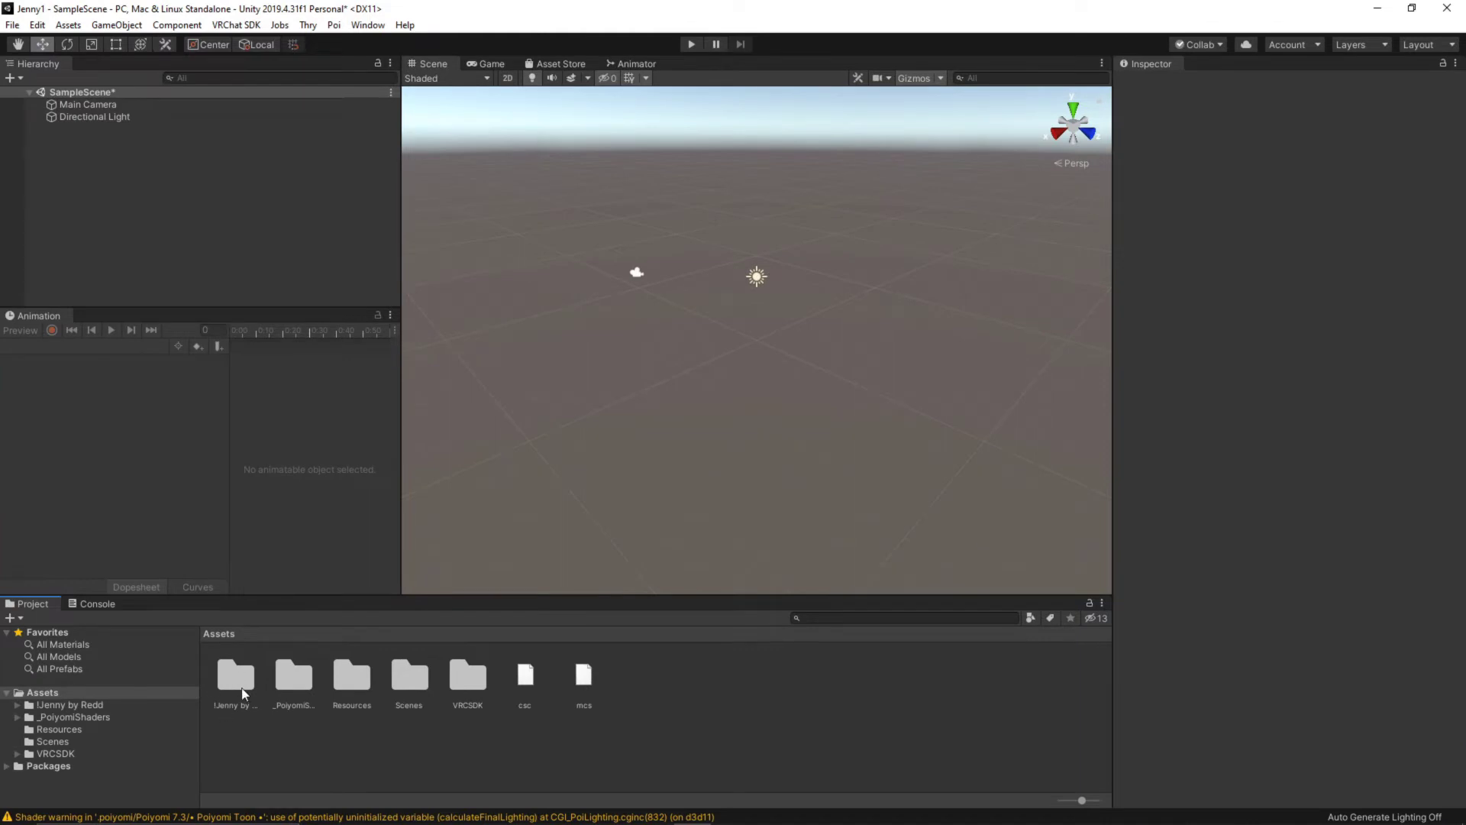
left_click(229, 706)
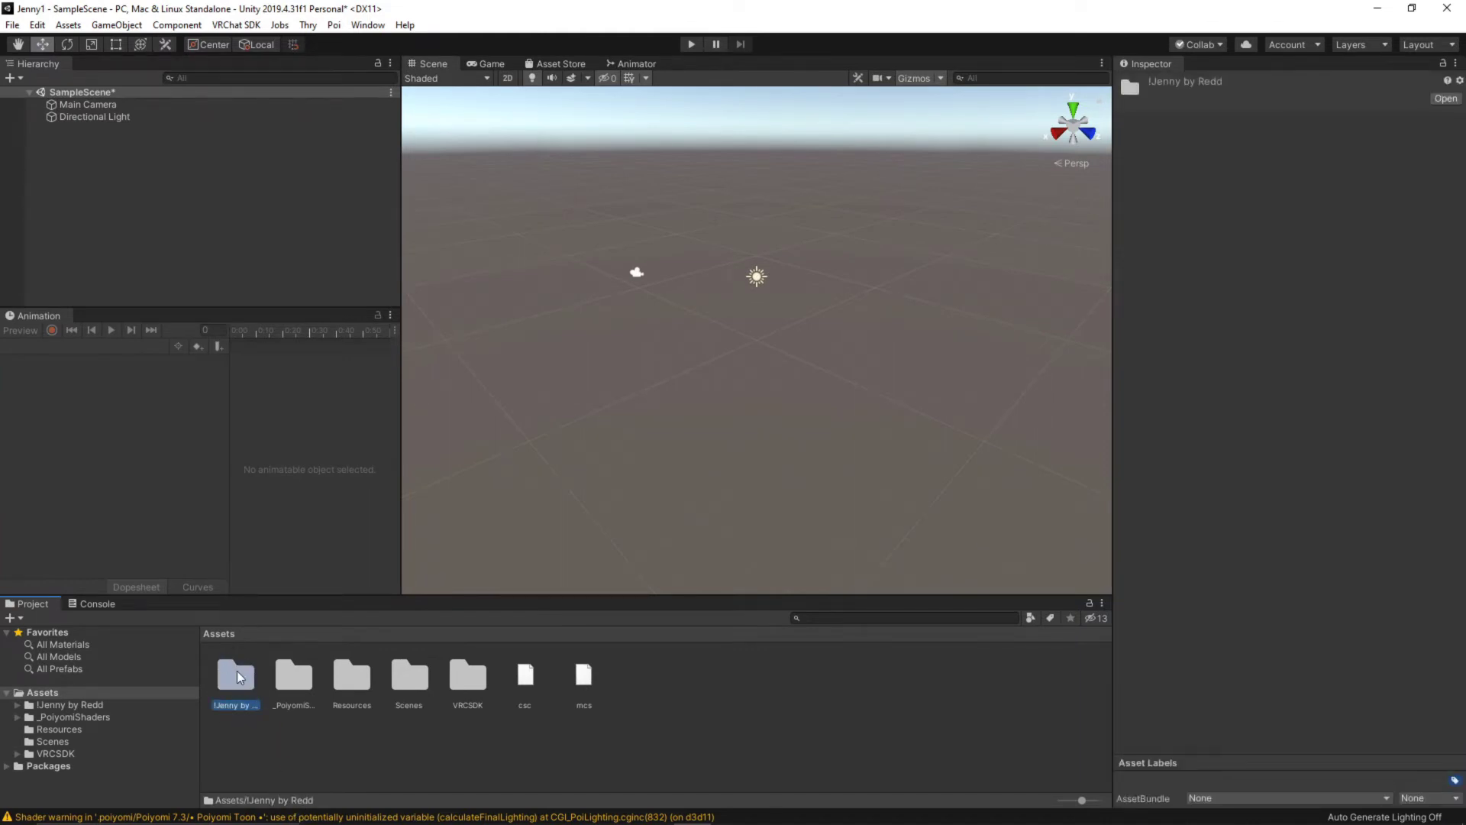
double_click(239, 676)
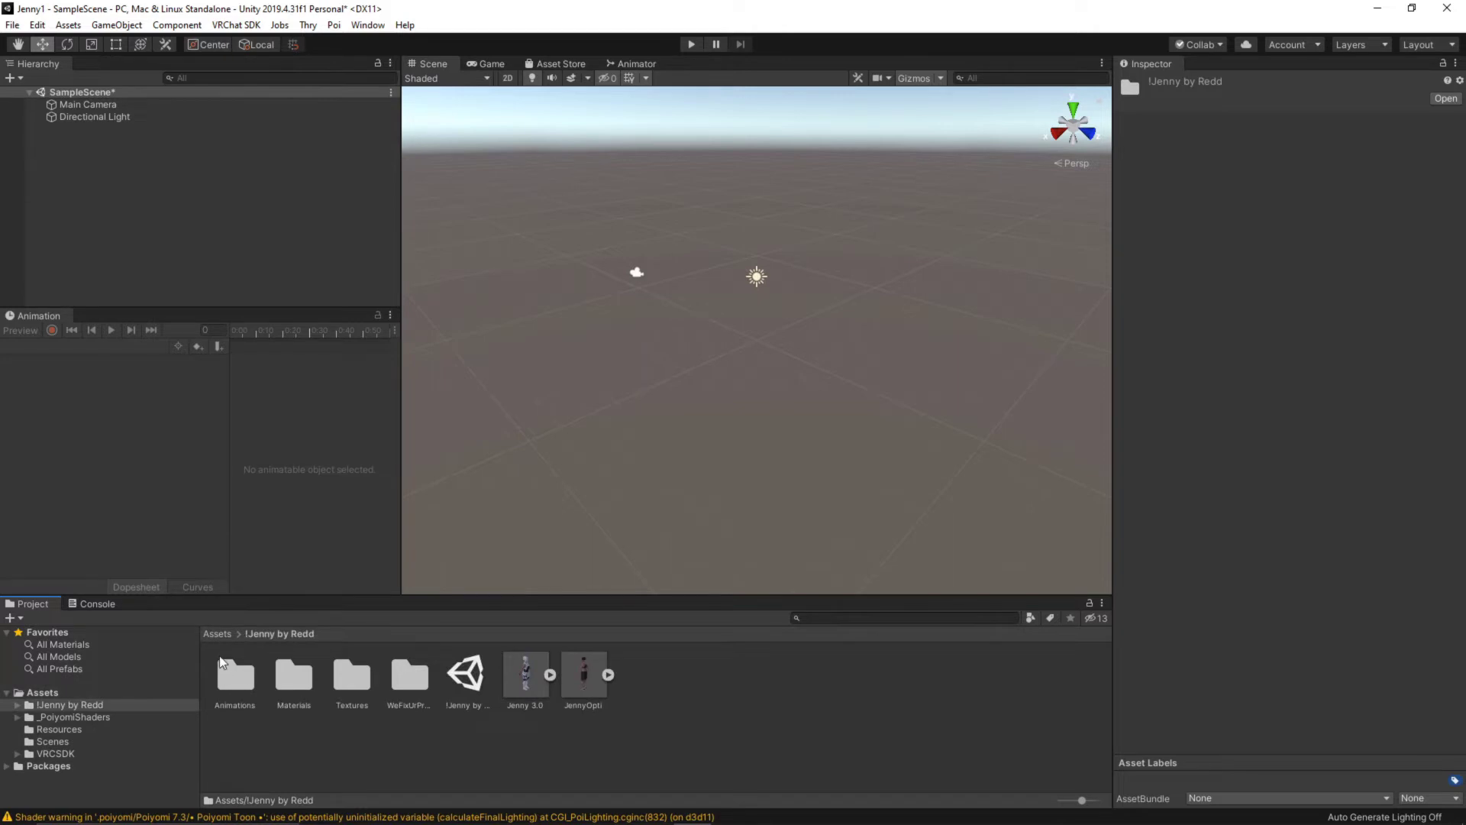
left_click(232, 637)
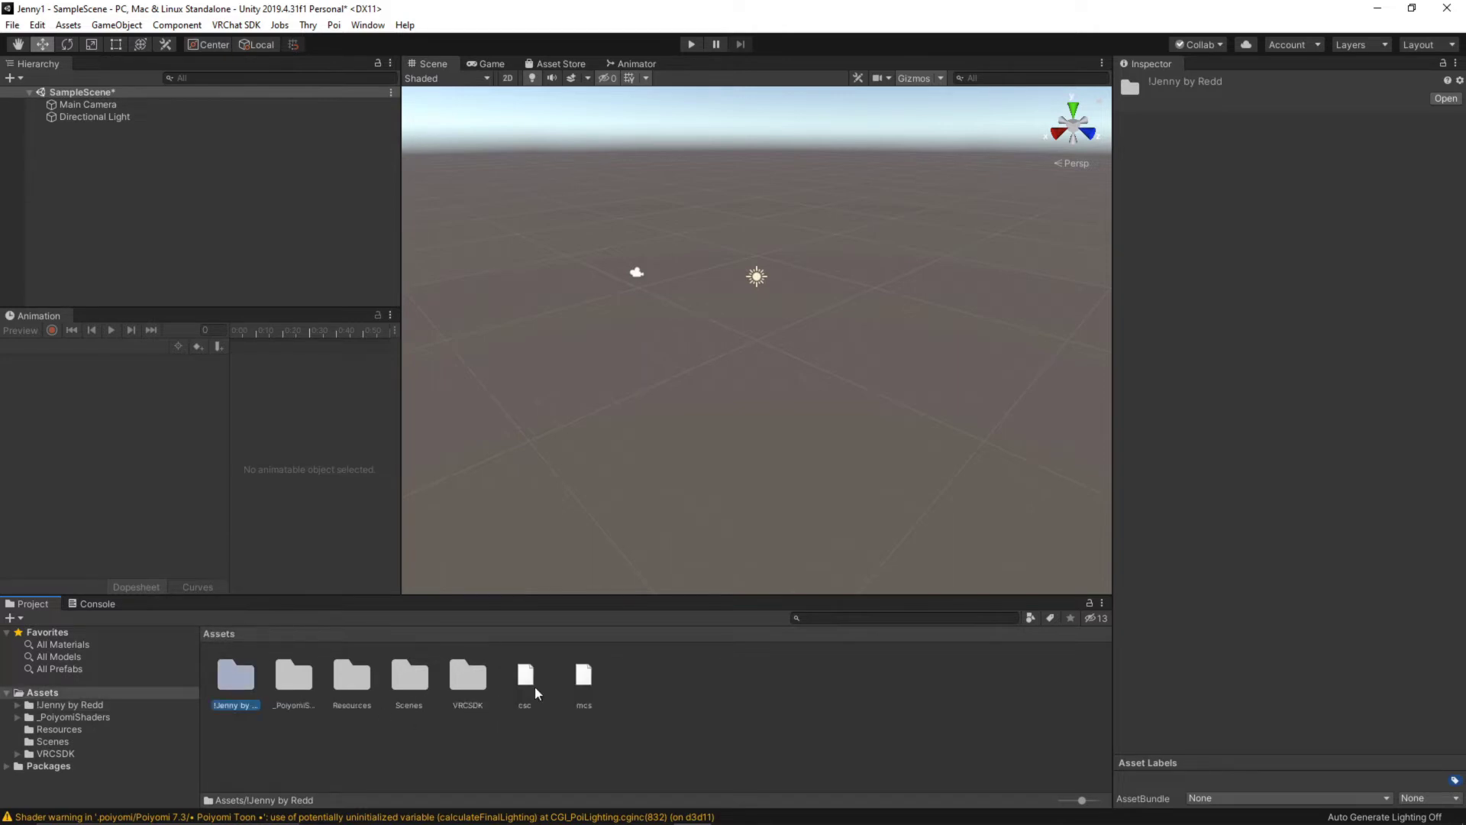
double_click(244, 669)
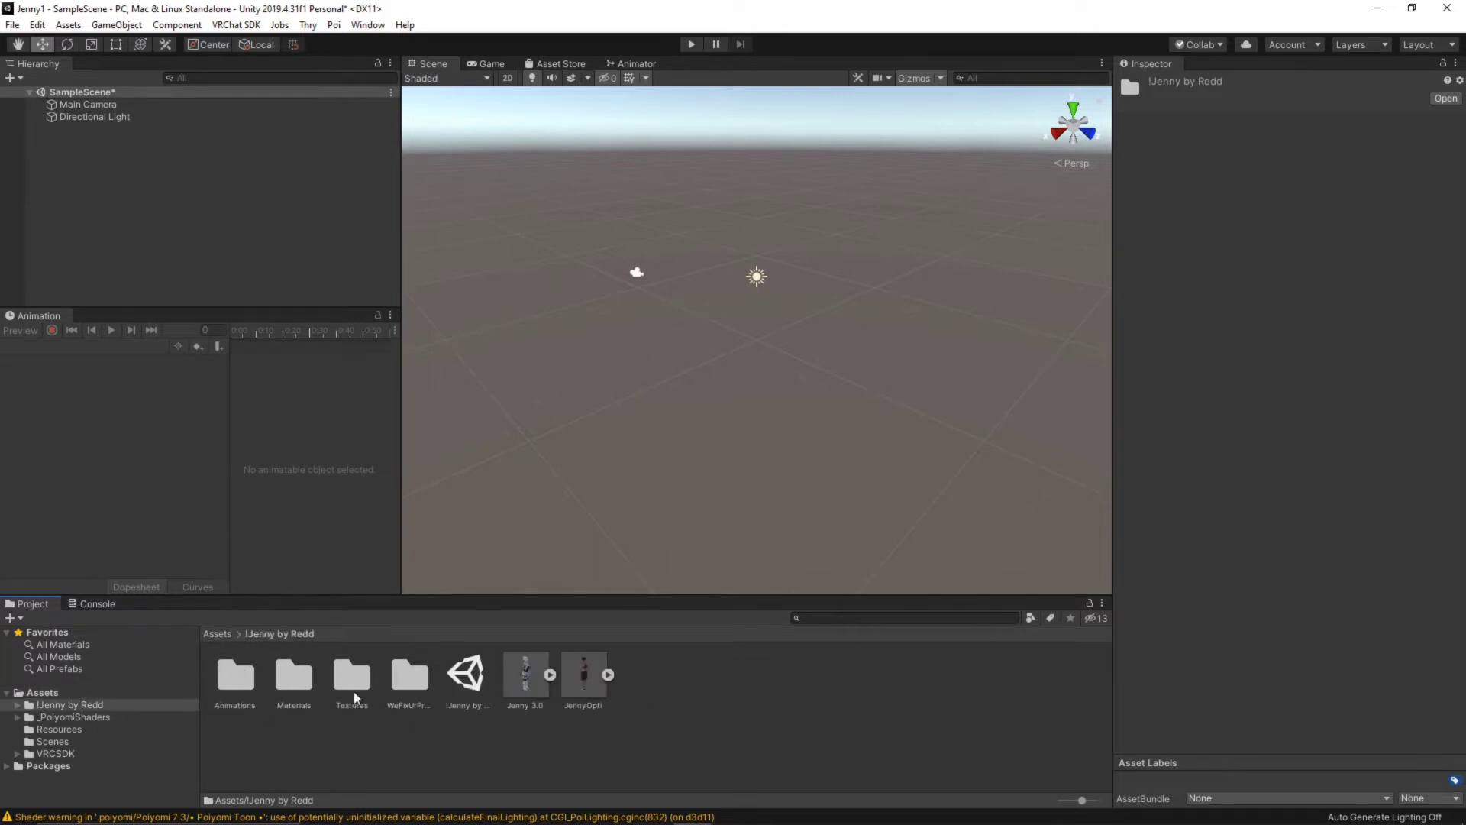
double_click(461, 675)
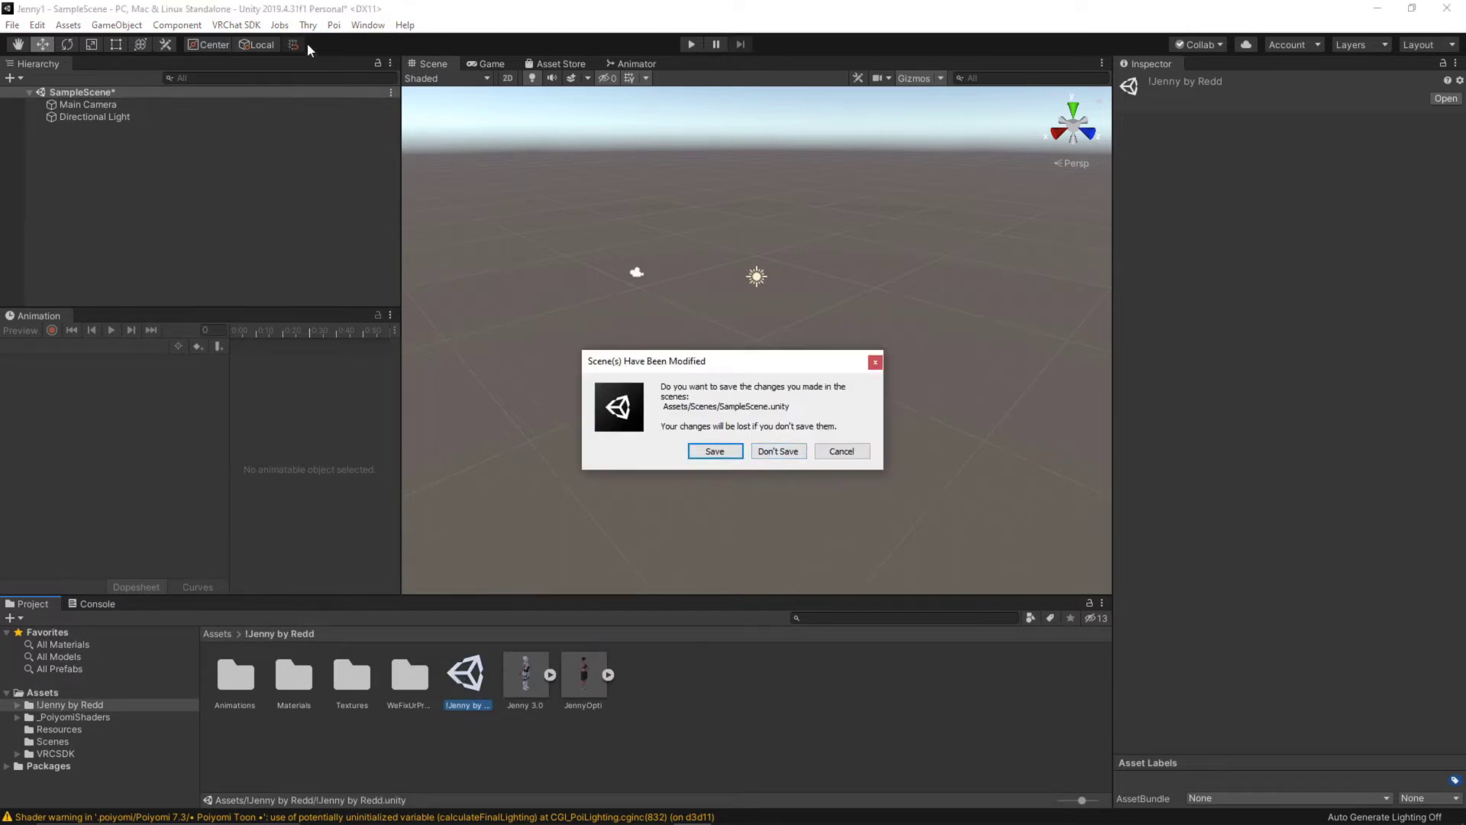
left_click(778, 451)
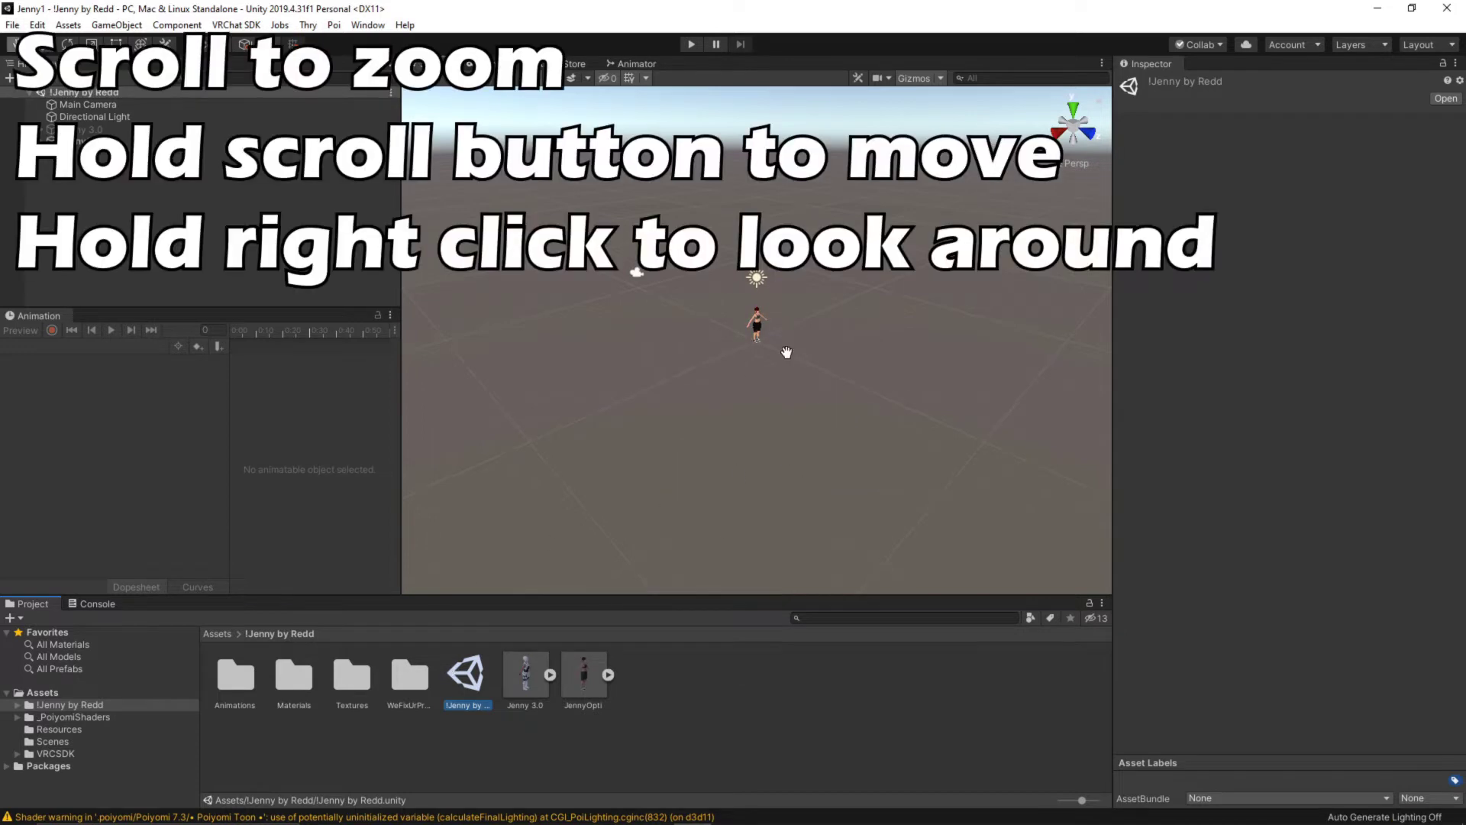
Activate the hidden Jenny 3.0 avatar in the scene, toggling it to compare it with JennyOpti.
middle_click_drag(782, 344, 763, 359)
scroll(760, 377, "up", 10)
right_click_drag(762, 386, 855, 443)
middle_click_drag(856, 445, 701, 349)
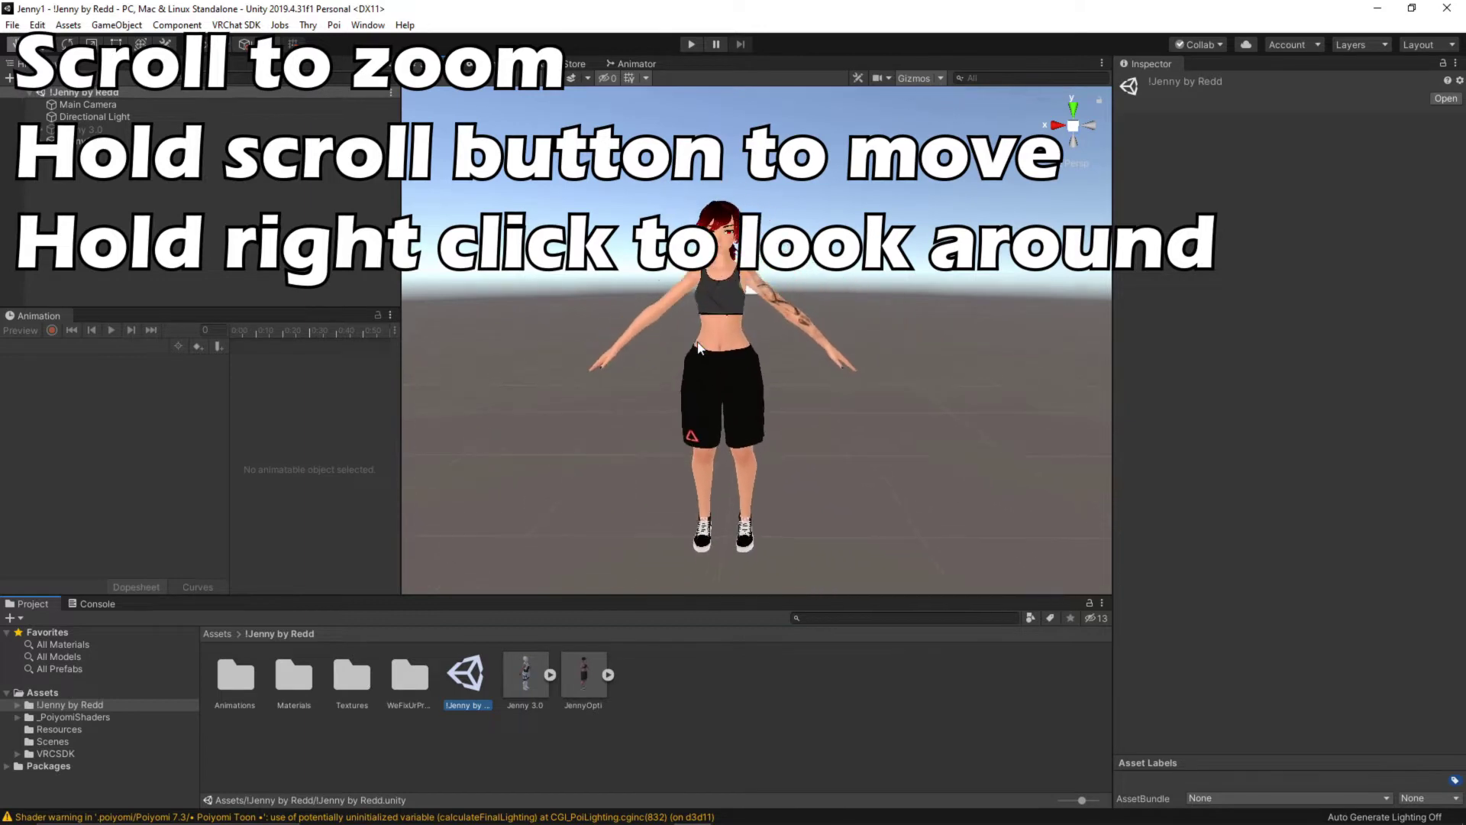
right_click_drag(701, 348, 723, 360)
right_click_drag(1109, 619, 1114, 622)
left_click(181, 128)
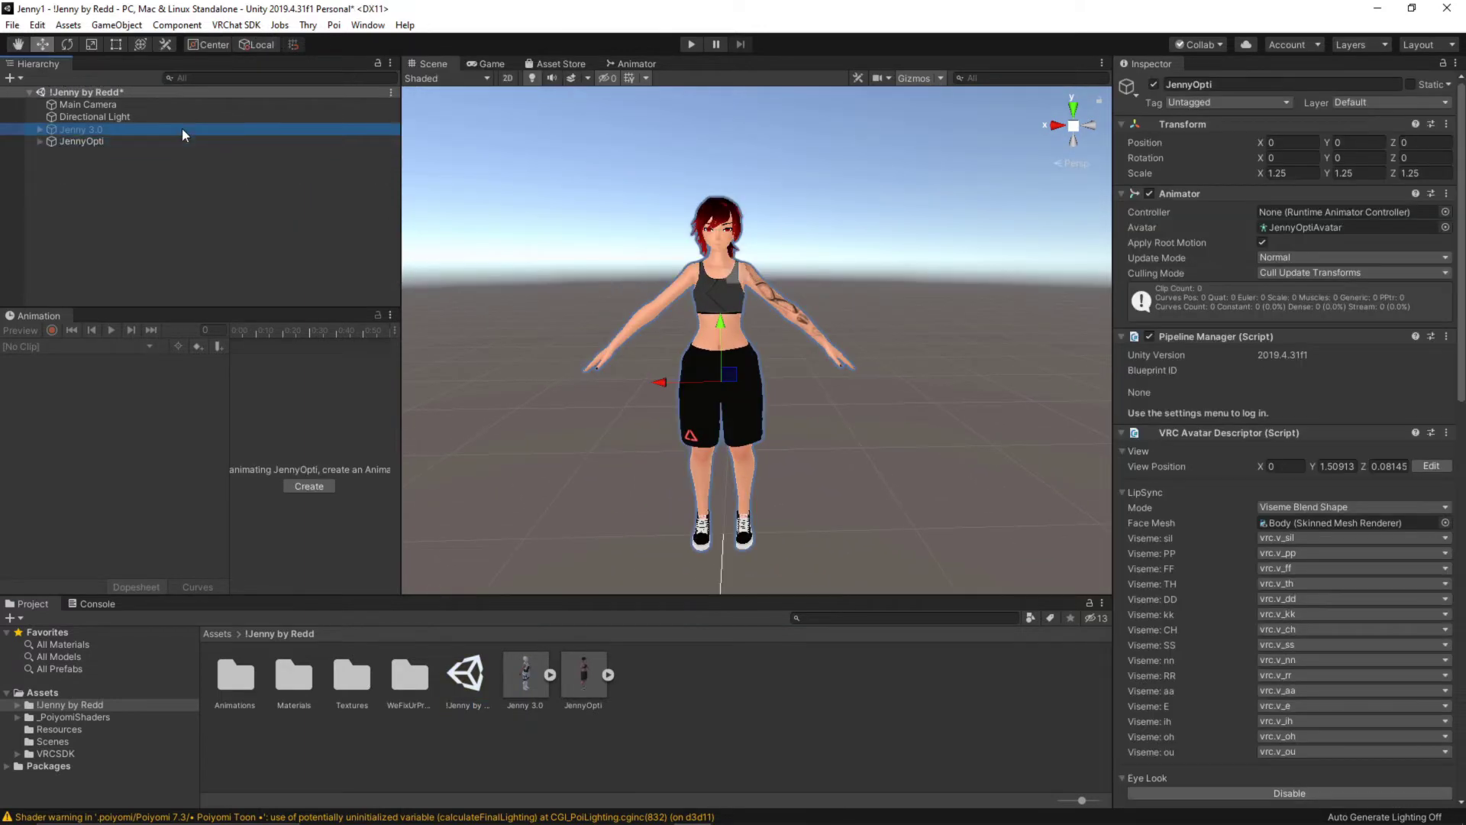
left_click(1154, 84)
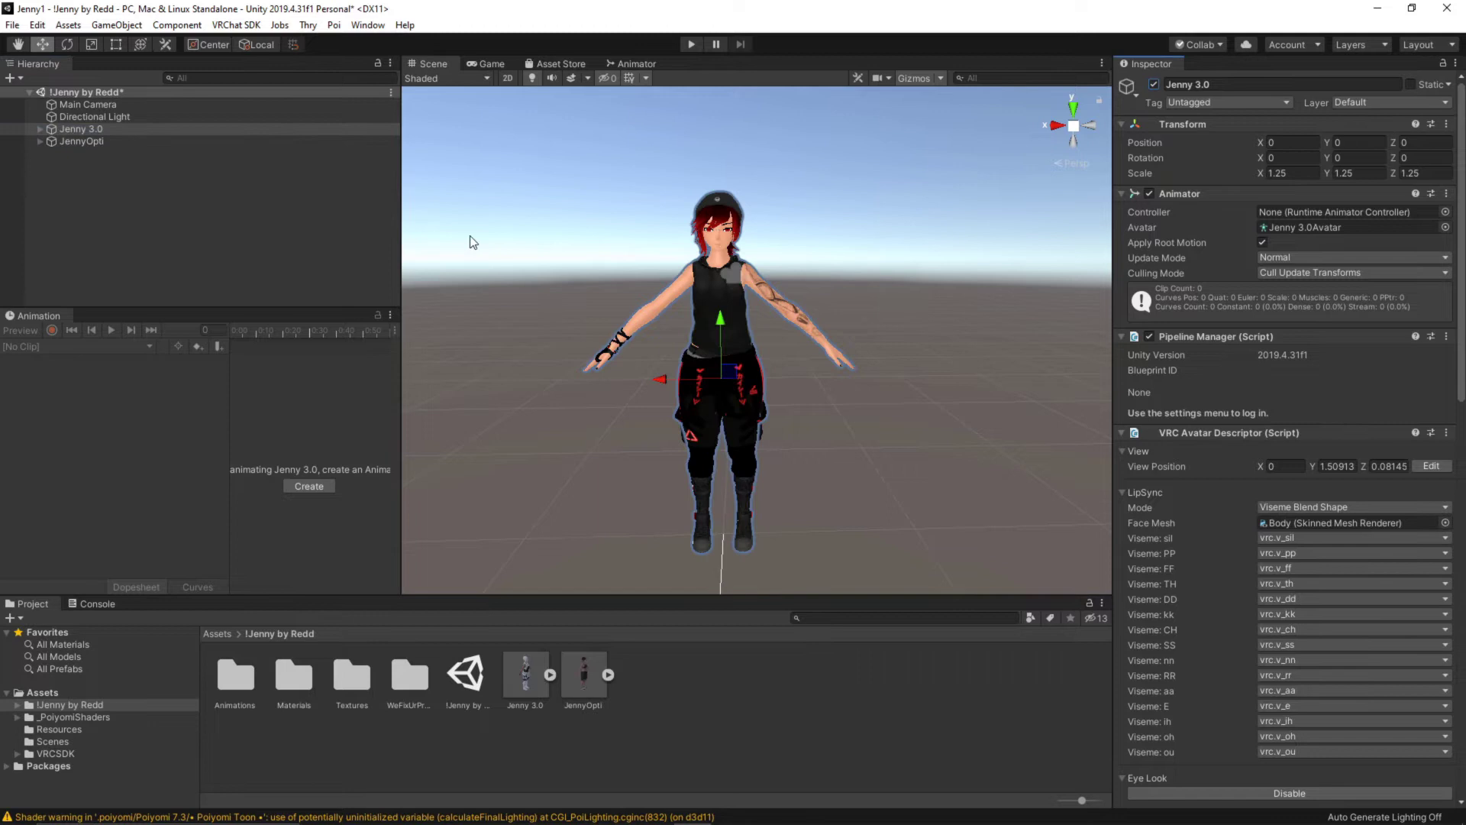
left_click(1153, 85)
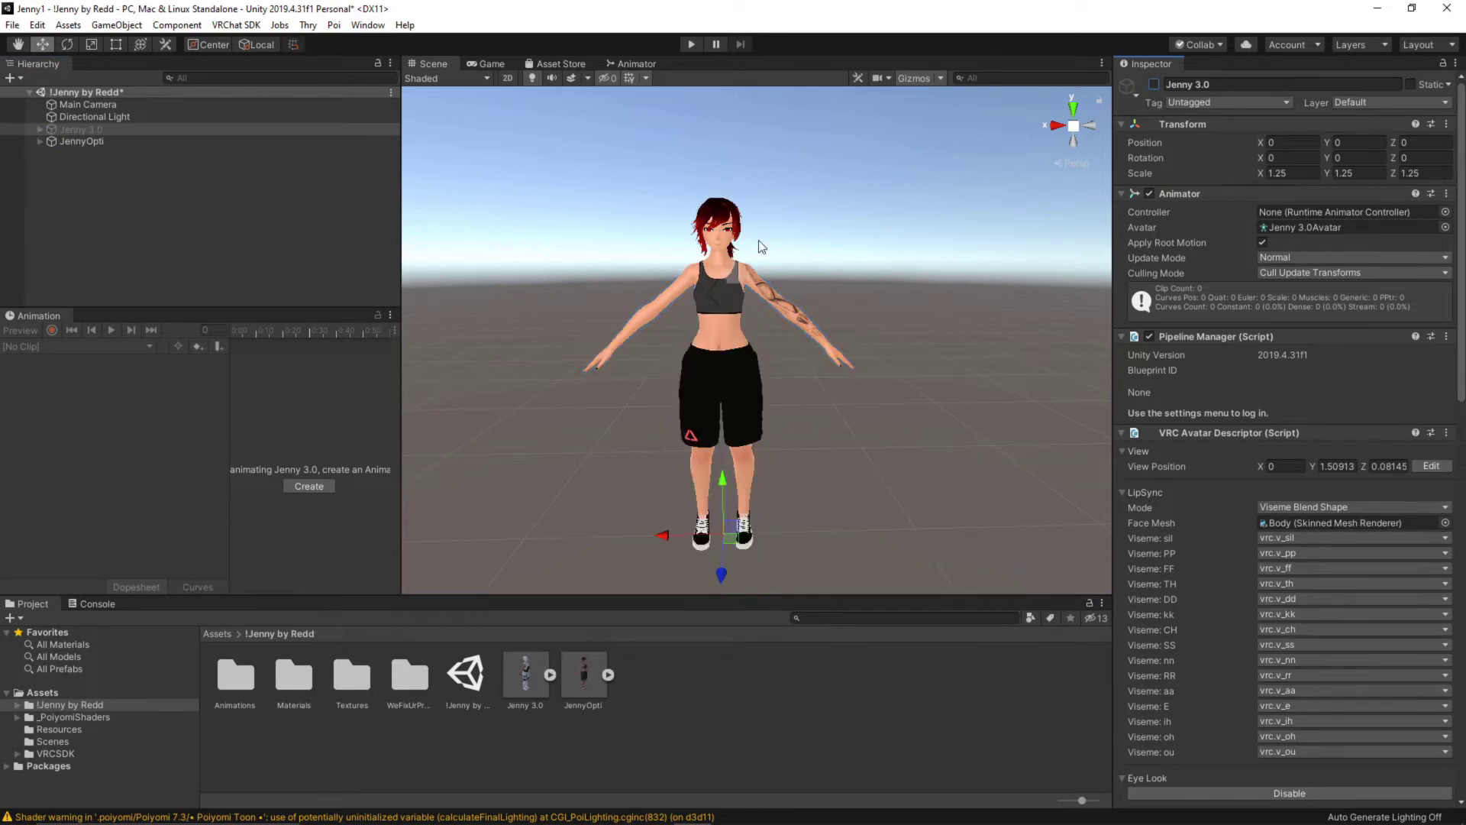
left_click(1153, 85)
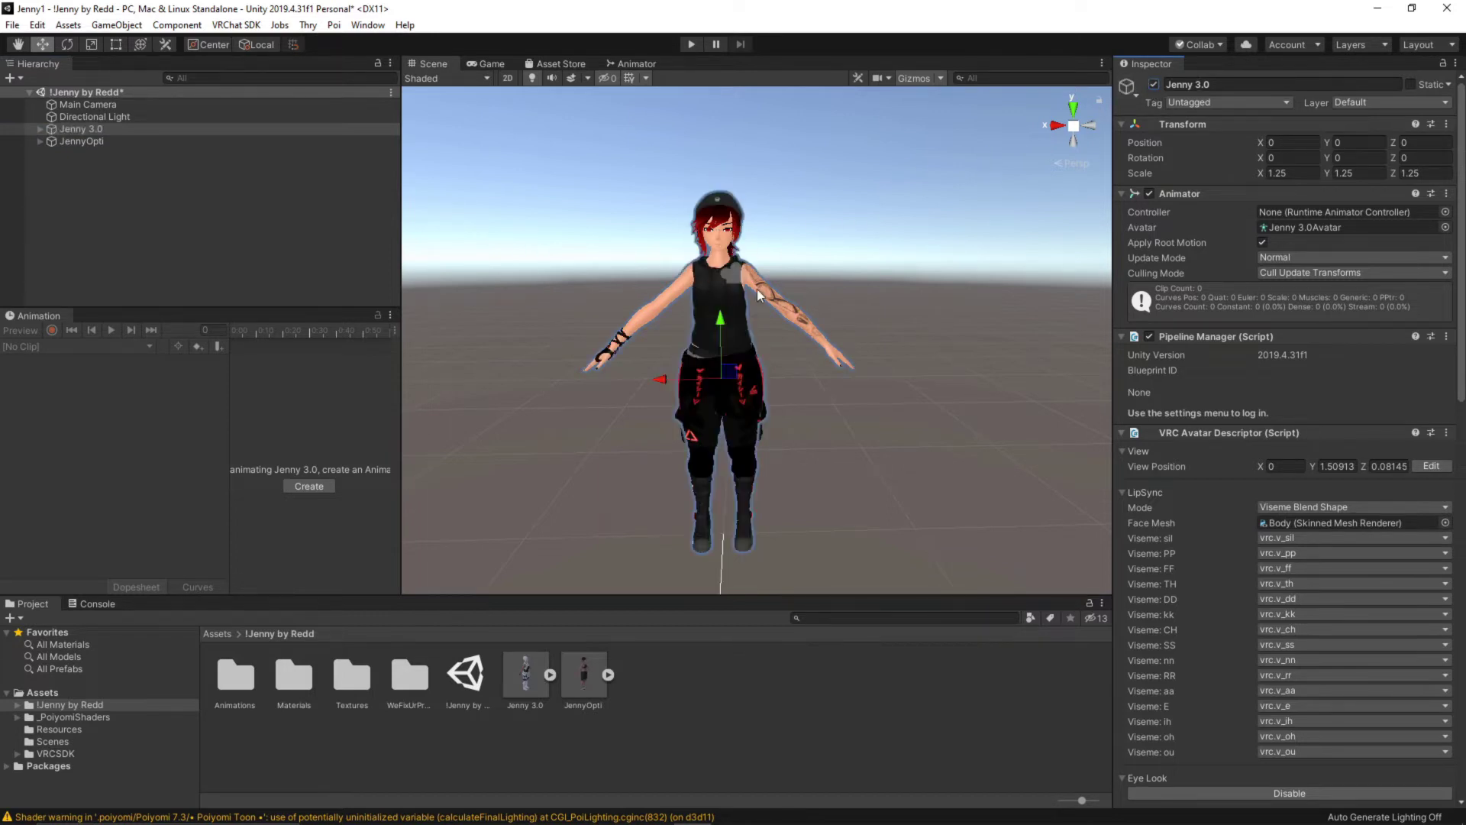
Deactivate the Jenny 3.0 avatar in the scene so only JennyOpti is active.
left_click(1153, 85)
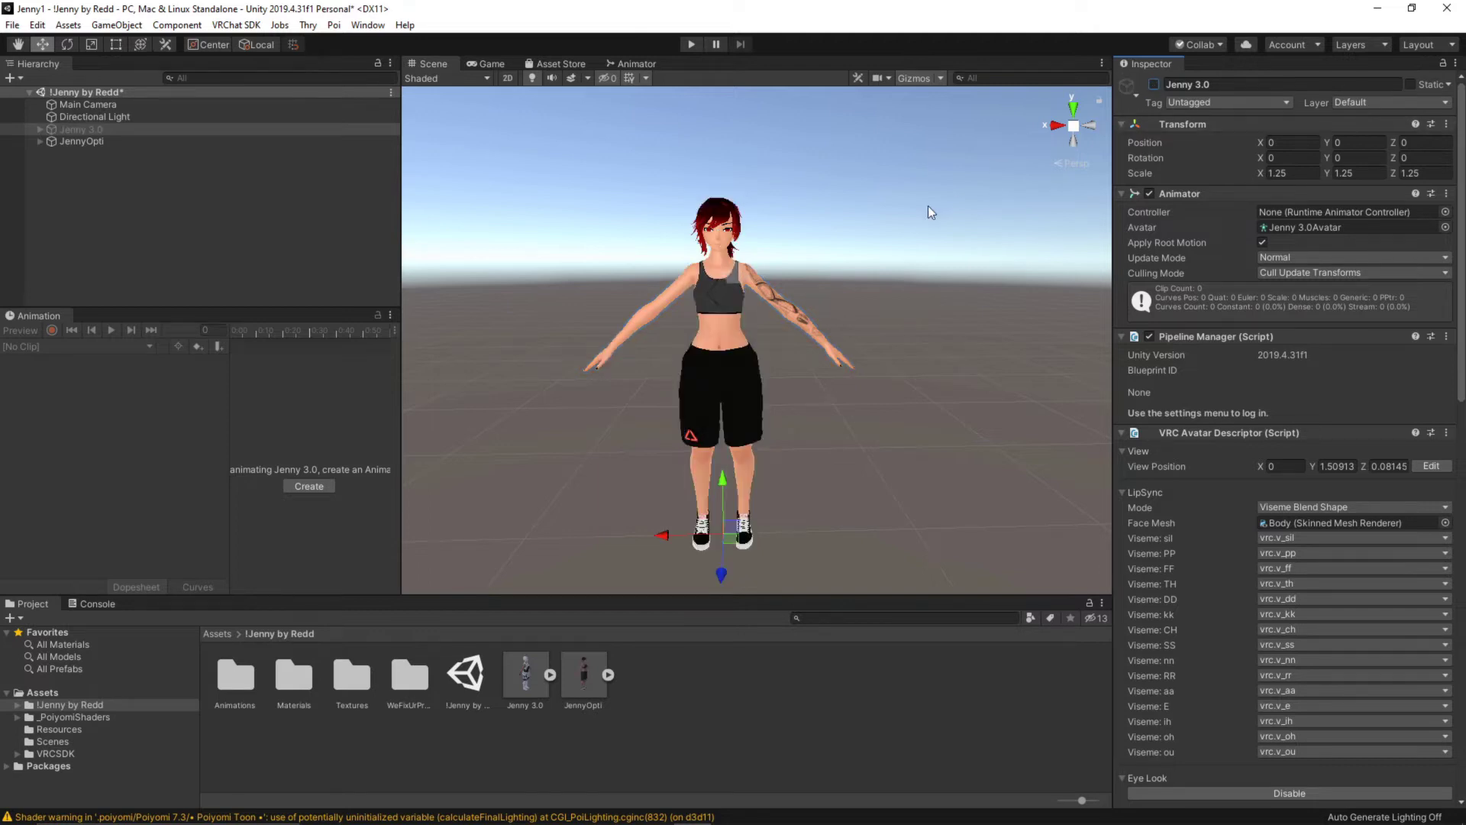
middle_click_drag(929, 206, 944, 212)
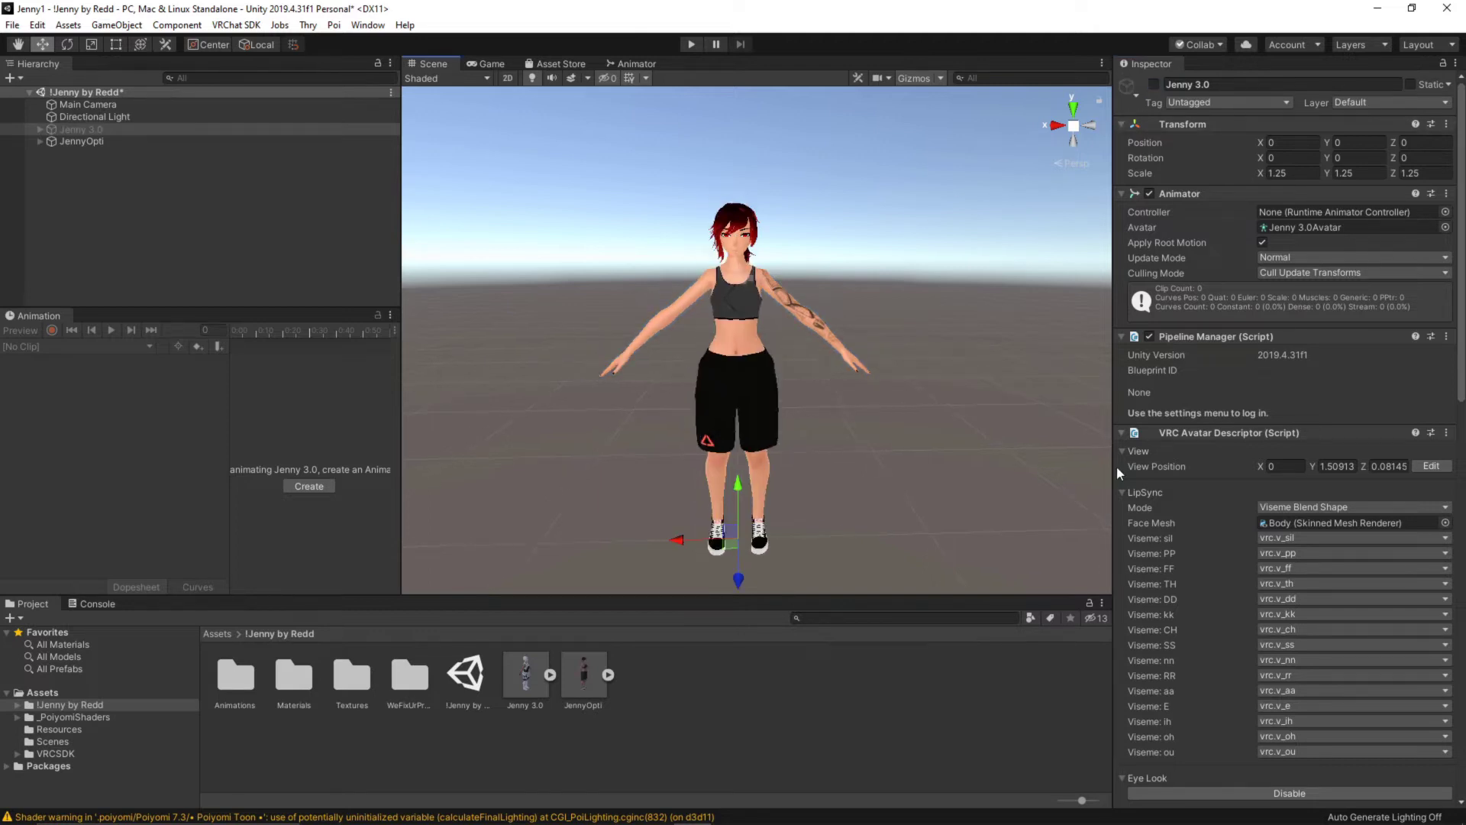
Open the VRChat SDK control panel and sign in with the account username and password.
left_click(236, 25)
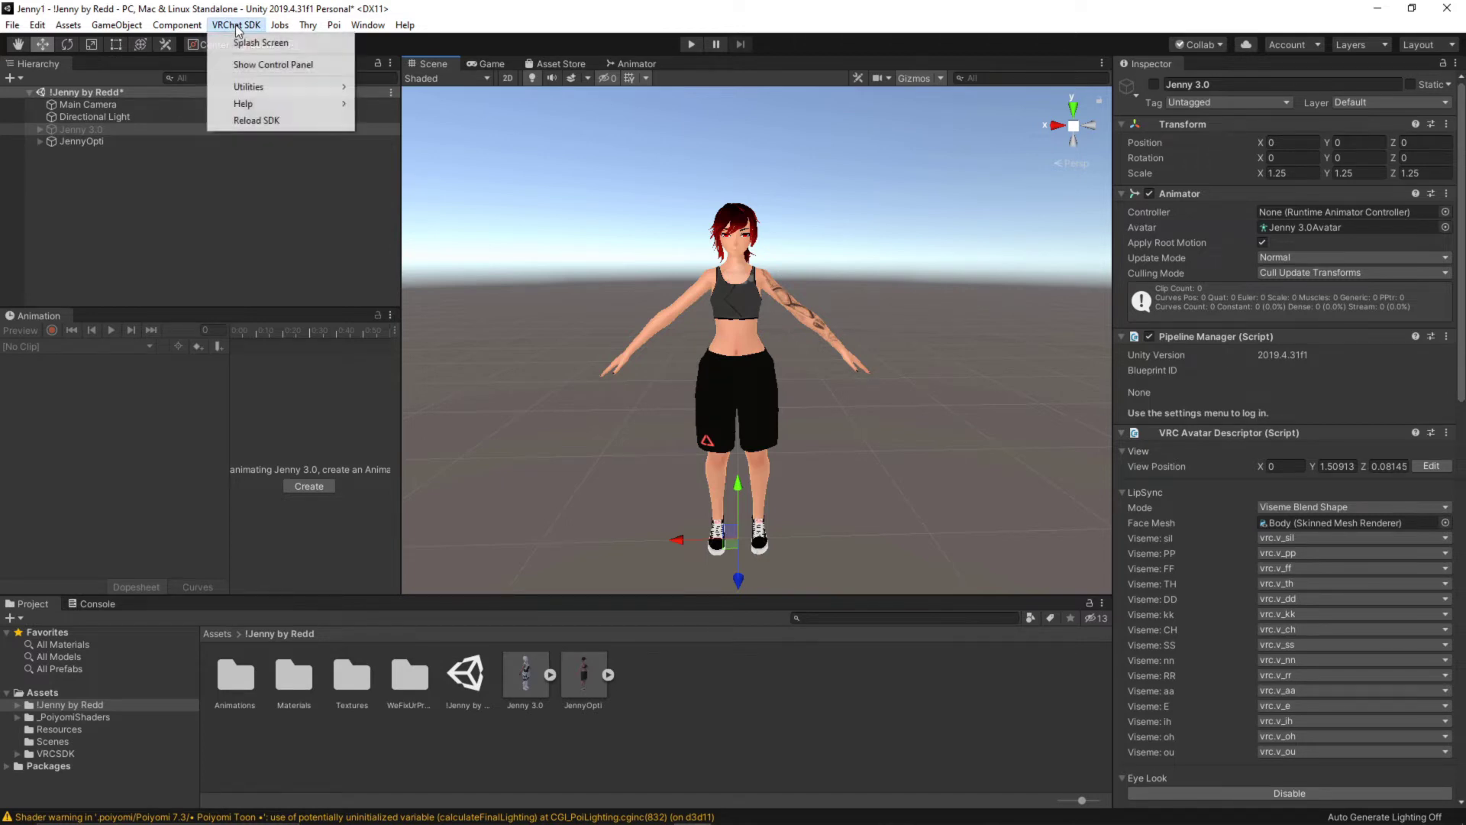
left_click(264, 67)
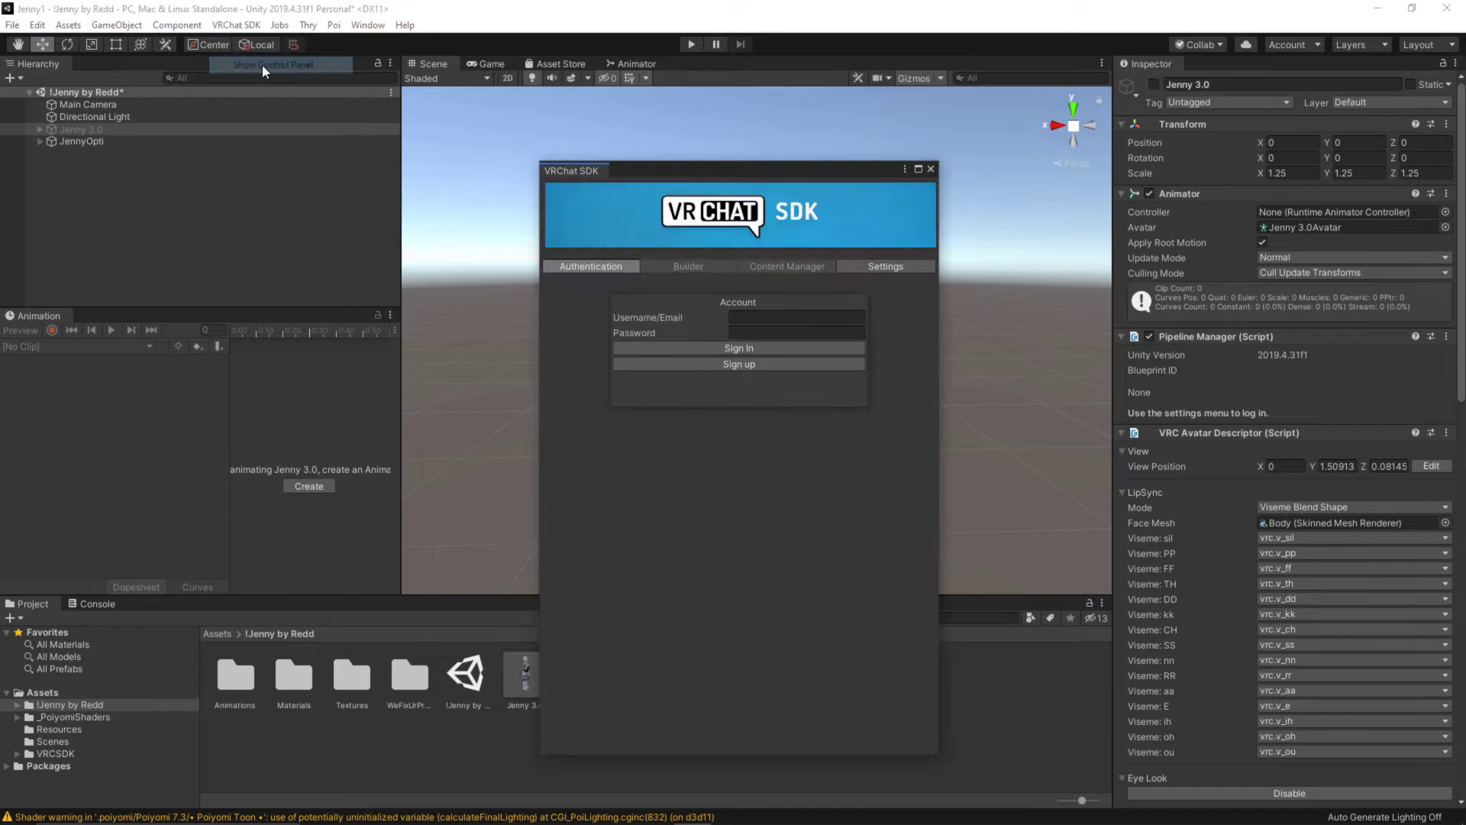
left_click(750, 317)
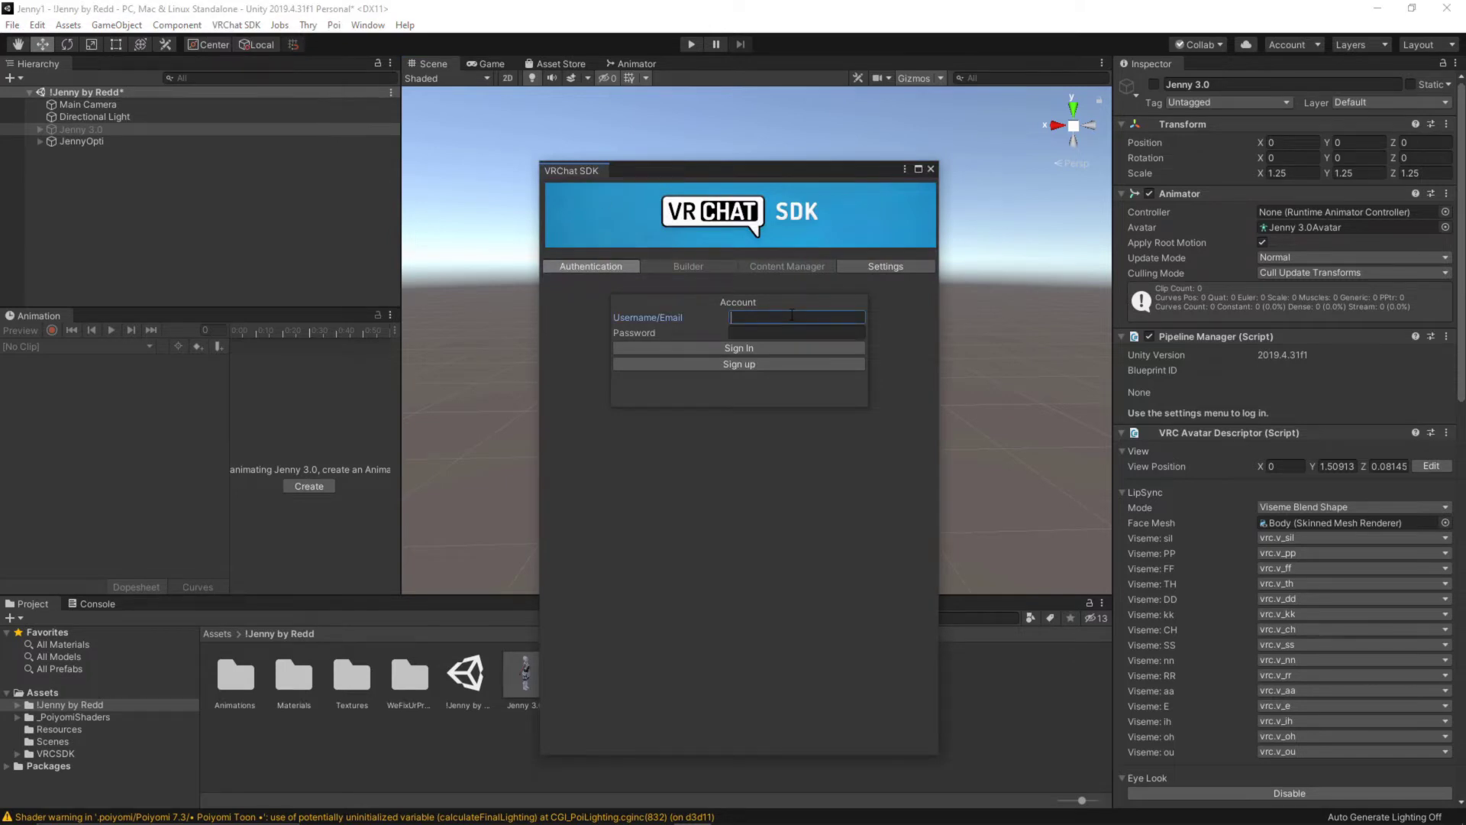
type("Bojacc")
key("Tab")
left_click(761, 349)
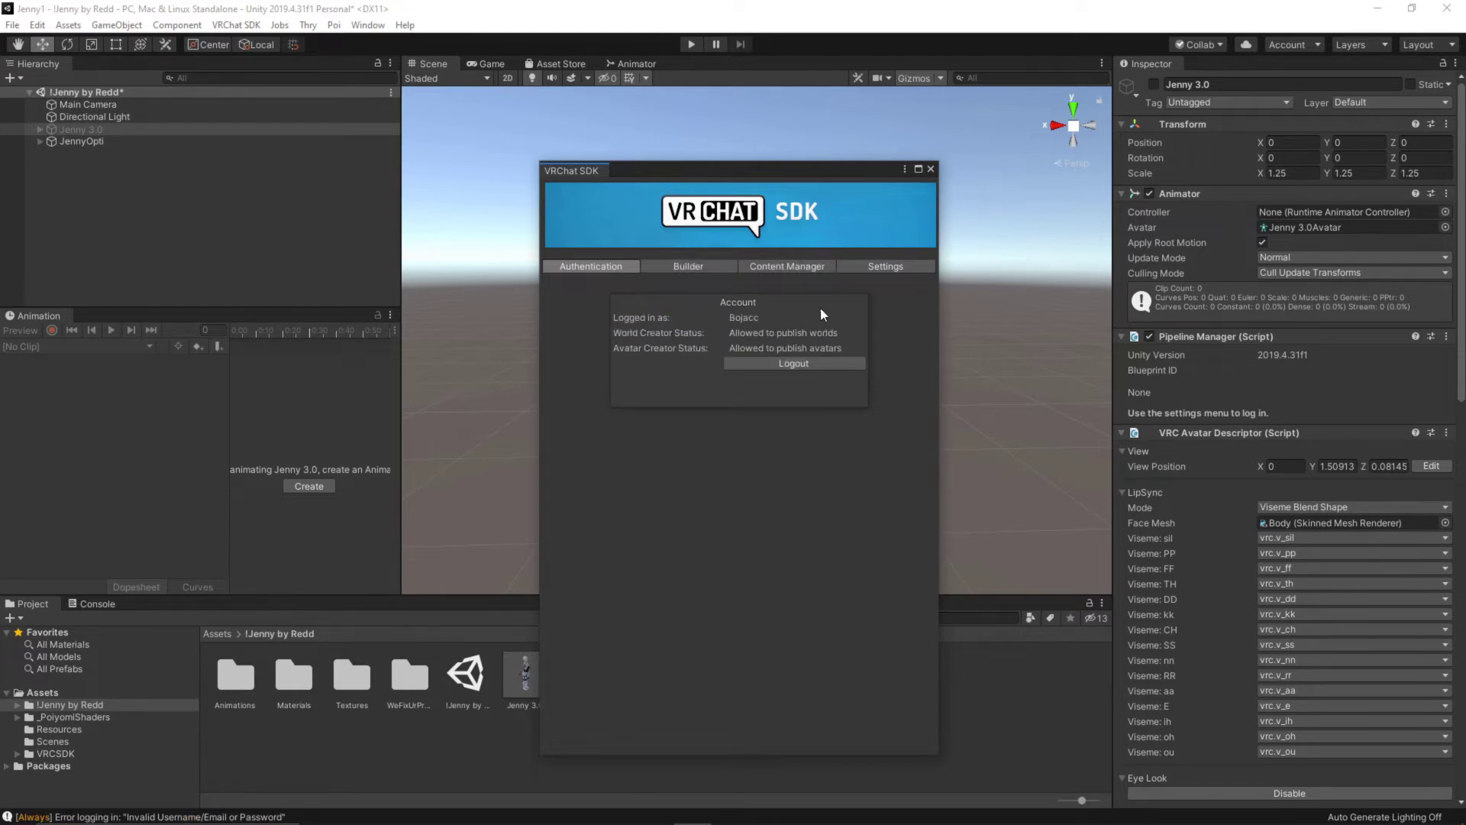
Review JennyOpti's performance statistics in the VRChat SDK Builder and switch the build target to Android.
left_click(690, 266)
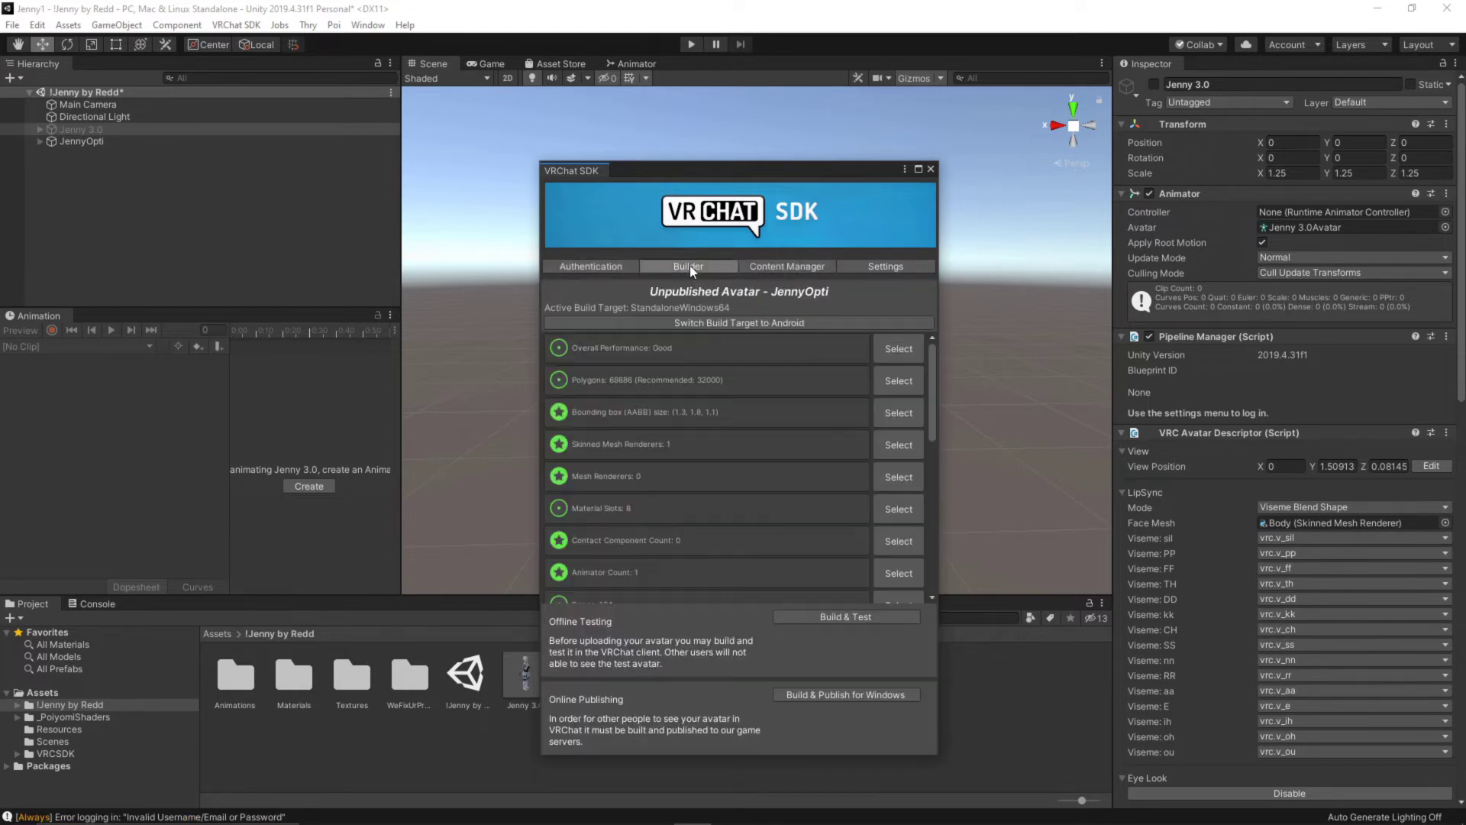
scroll(819, 420, "down", 3)
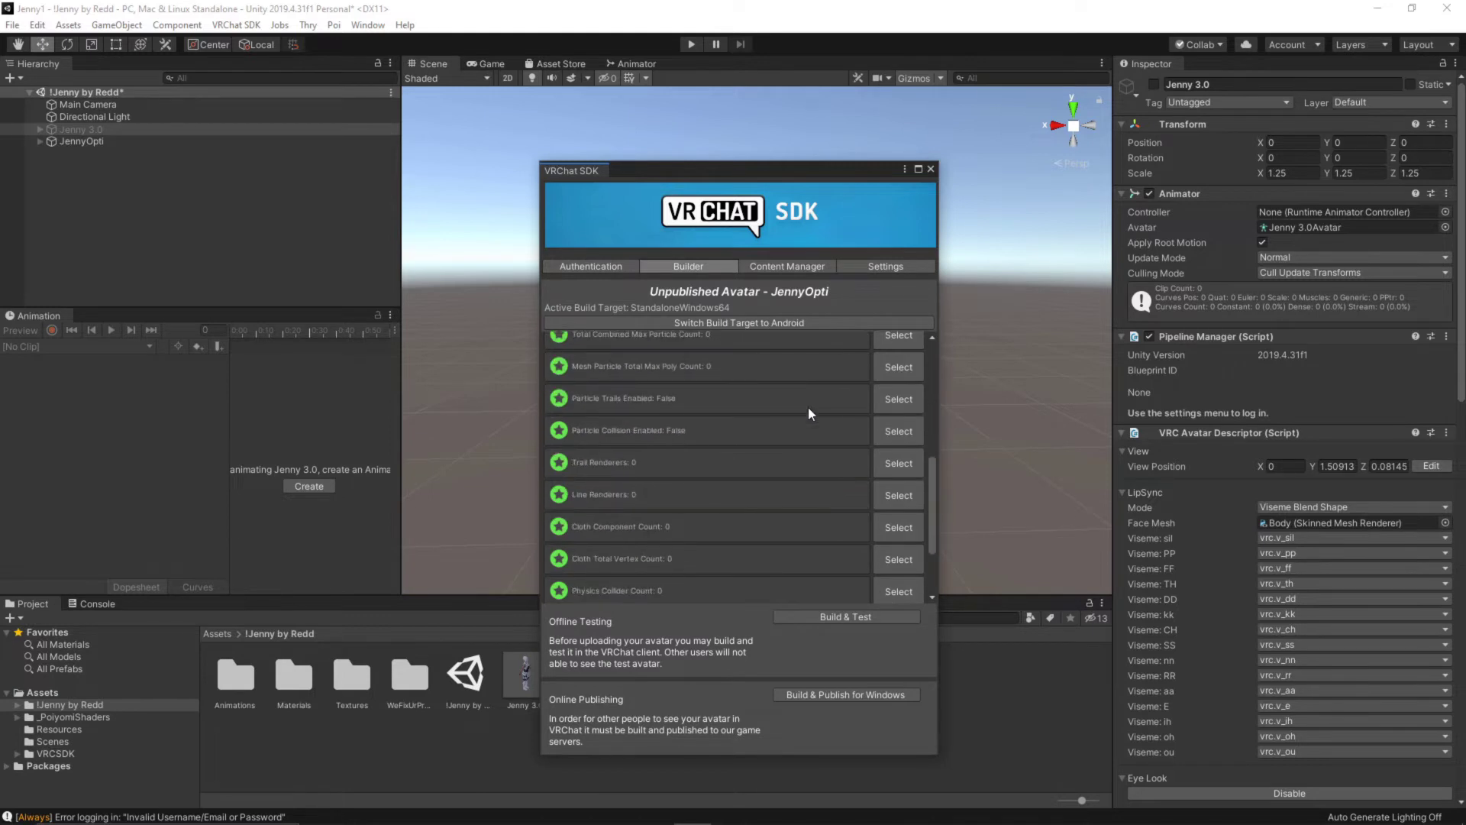
scroll(806, 428, "up", 3)
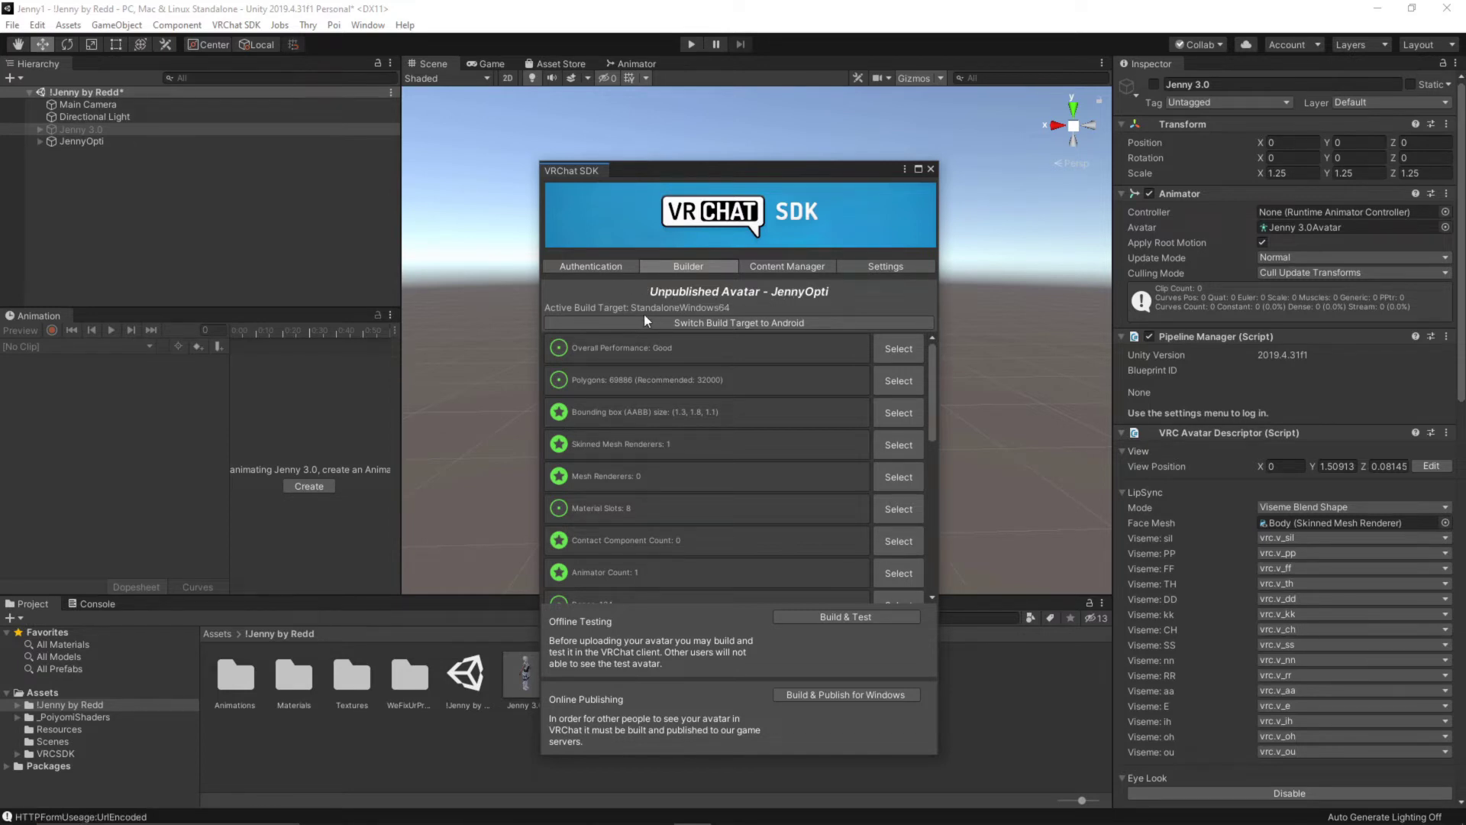
left_click(758, 322)
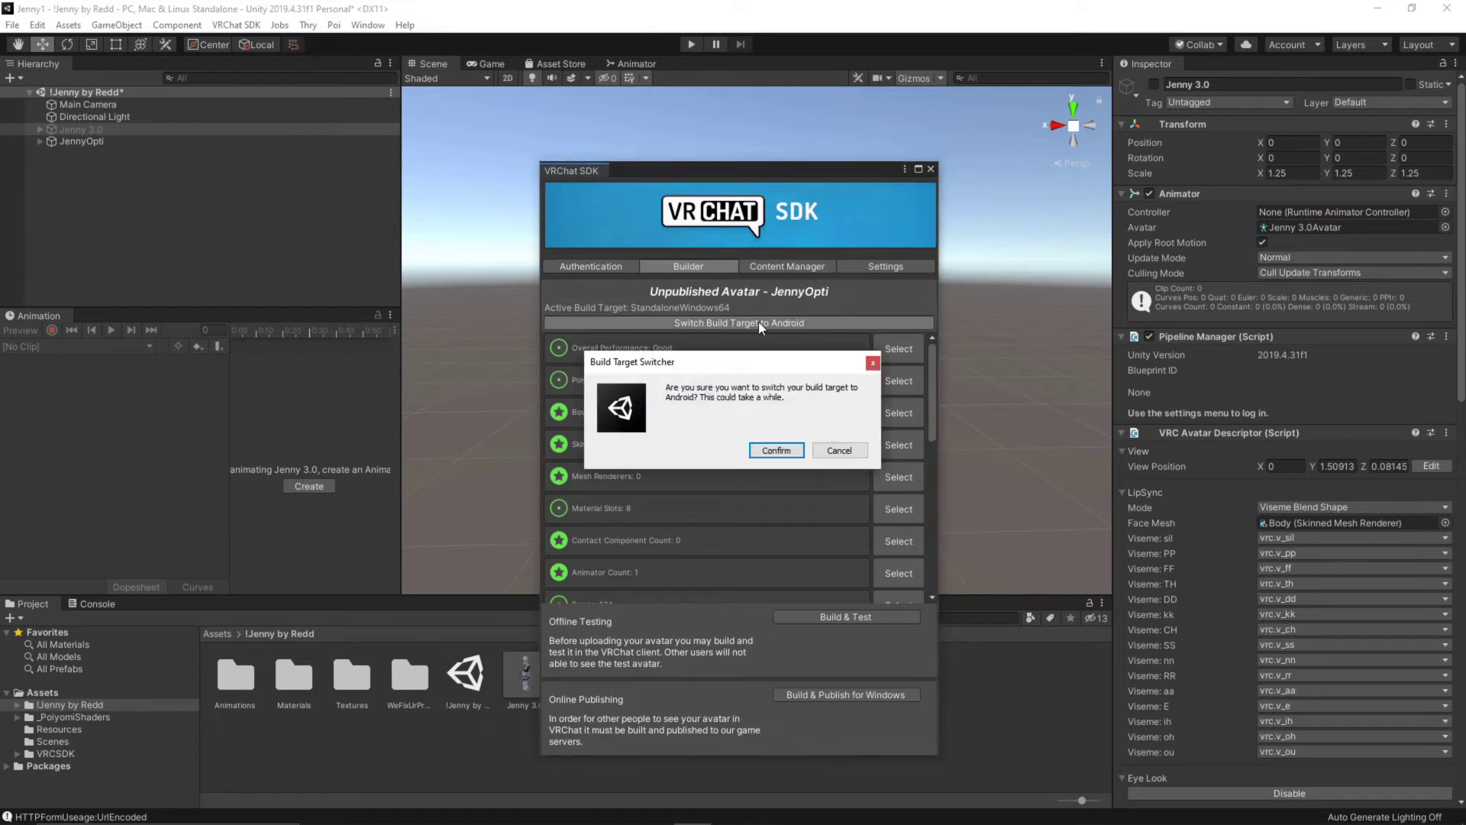
left_click(775, 452)
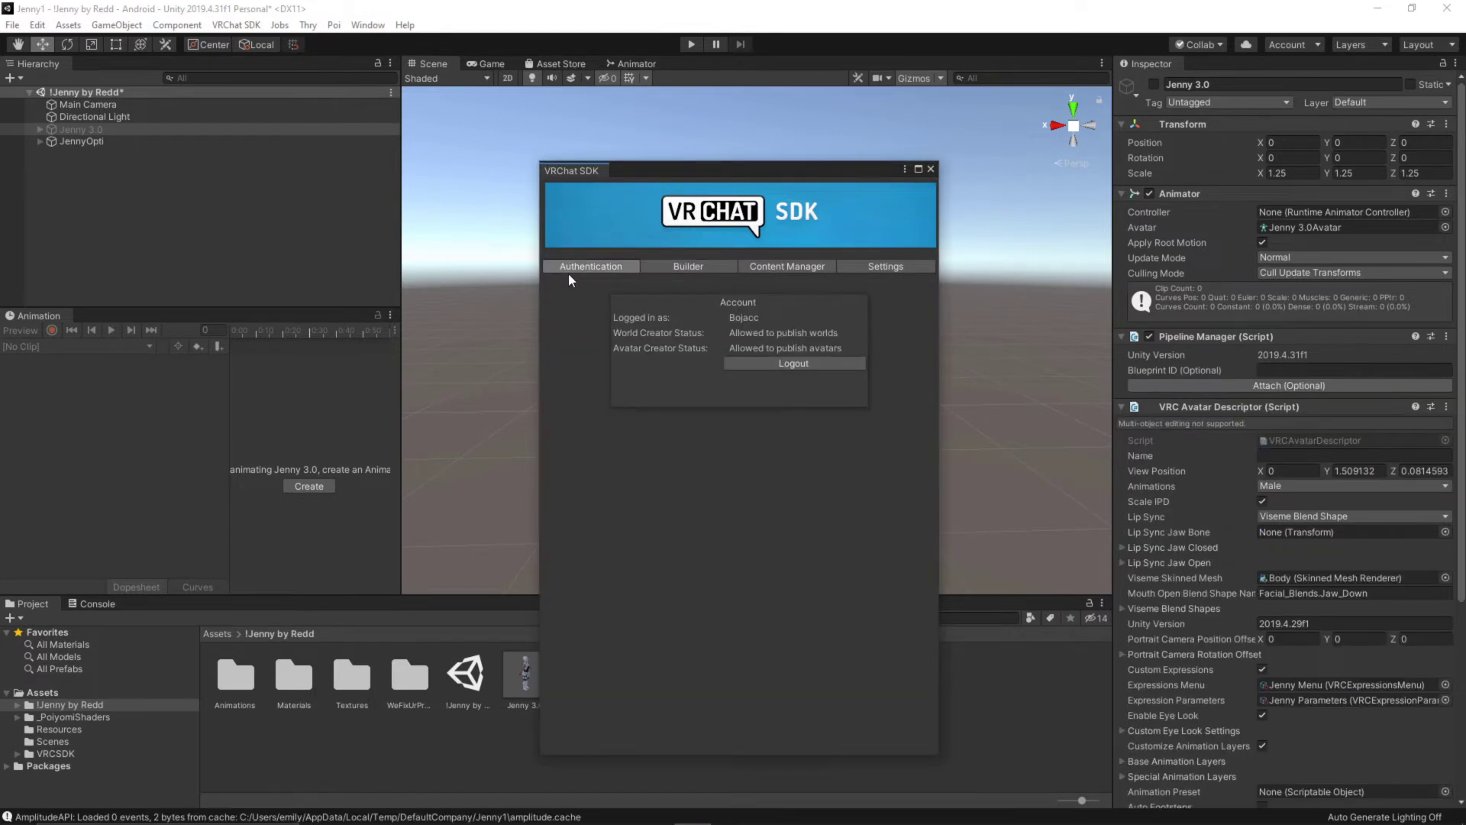
left_click(686, 266)
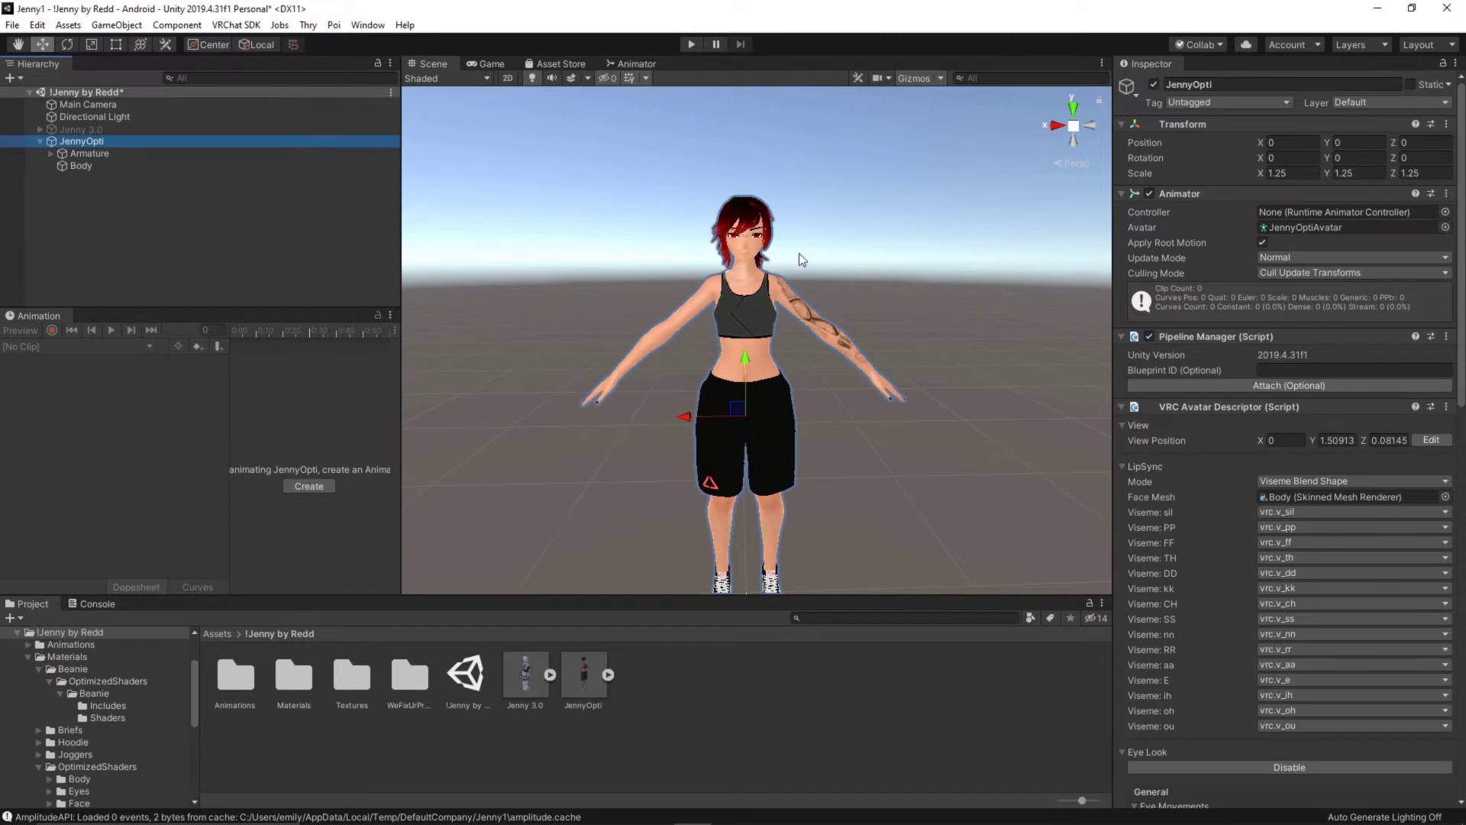
Examine the material slots of JennyOpti's Body mesh and locate their material assets in the project.
left_click(89, 166)
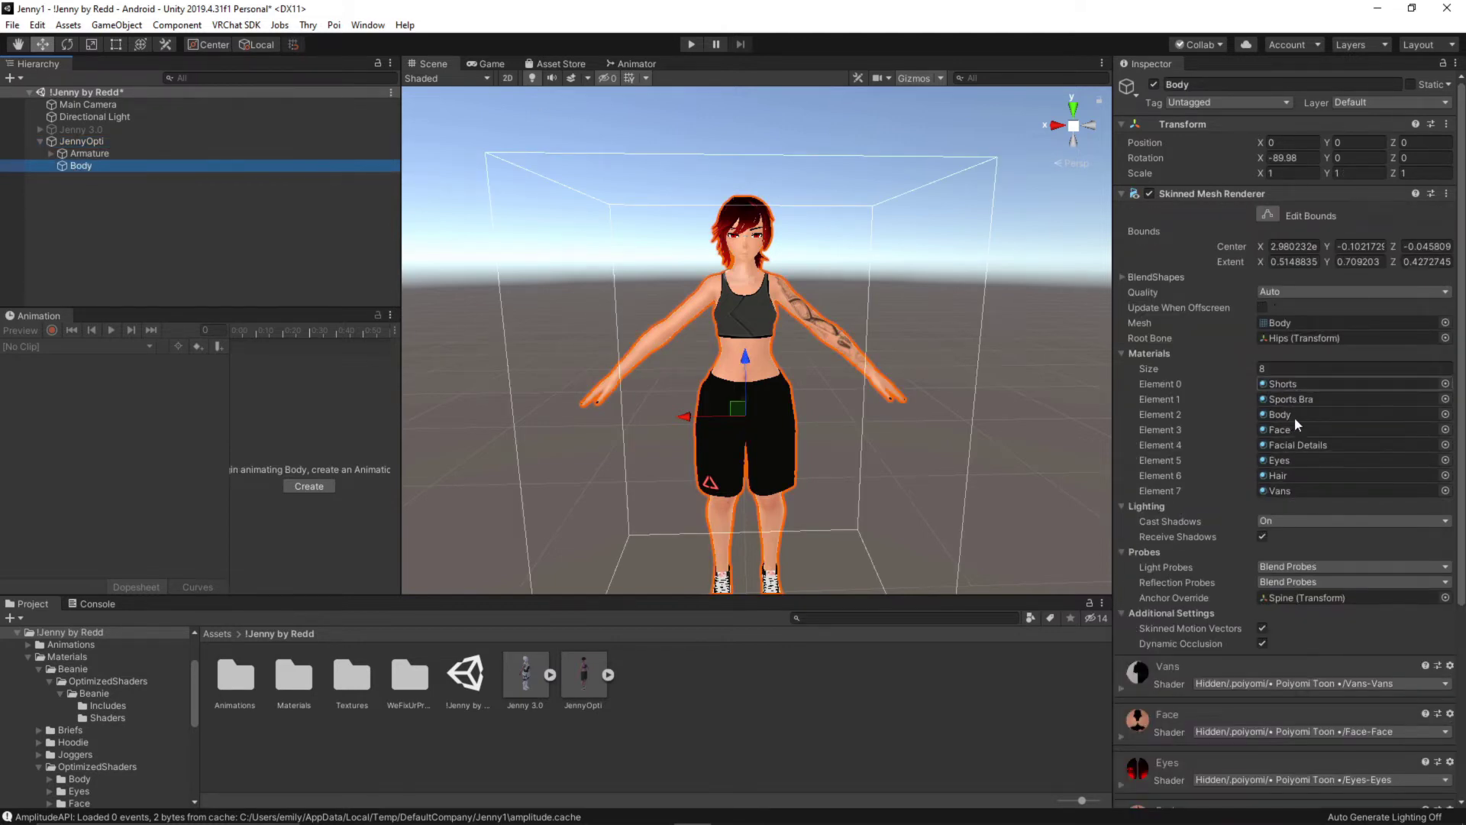
scroll(1290, 458, "down", 7)
scroll(1317, 381, "up", 7)
left_click(1287, 383)
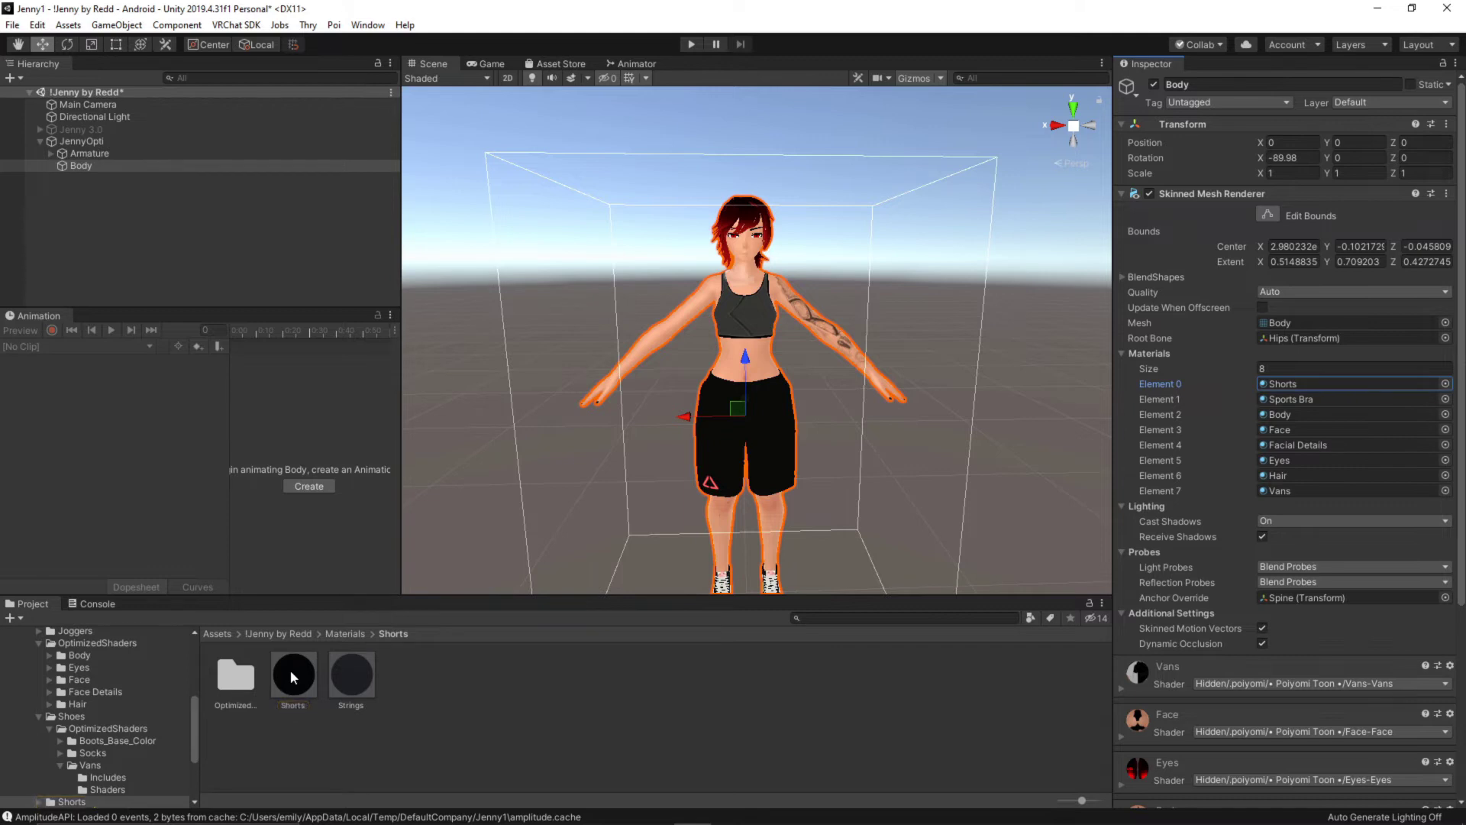
left_click(1298, 393)
left_click(1294, 413)
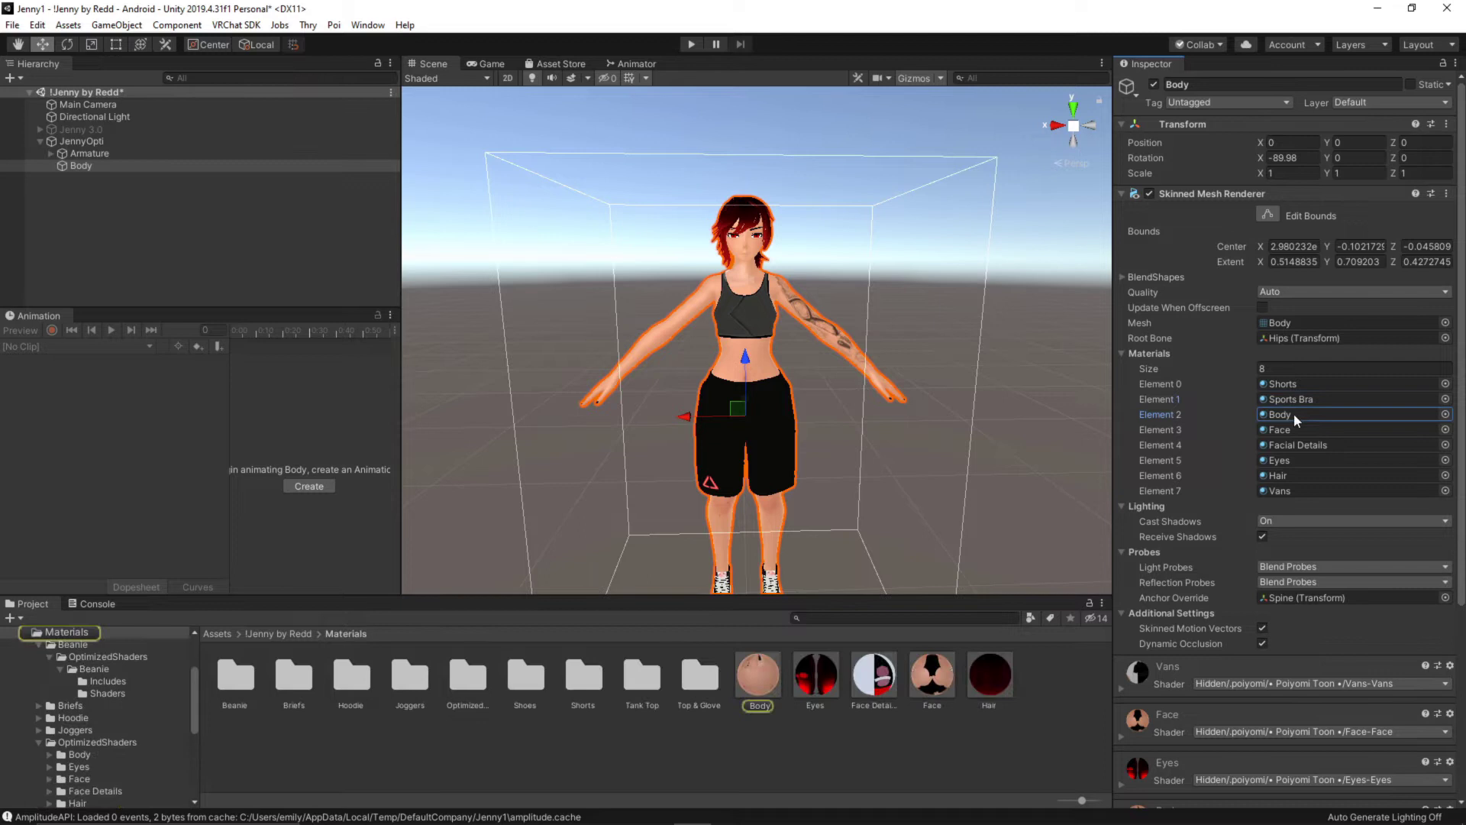
left_click(1292, 429)
left_click(1291, 460)
left_click(1290, 474)
left_click(1294, 491)
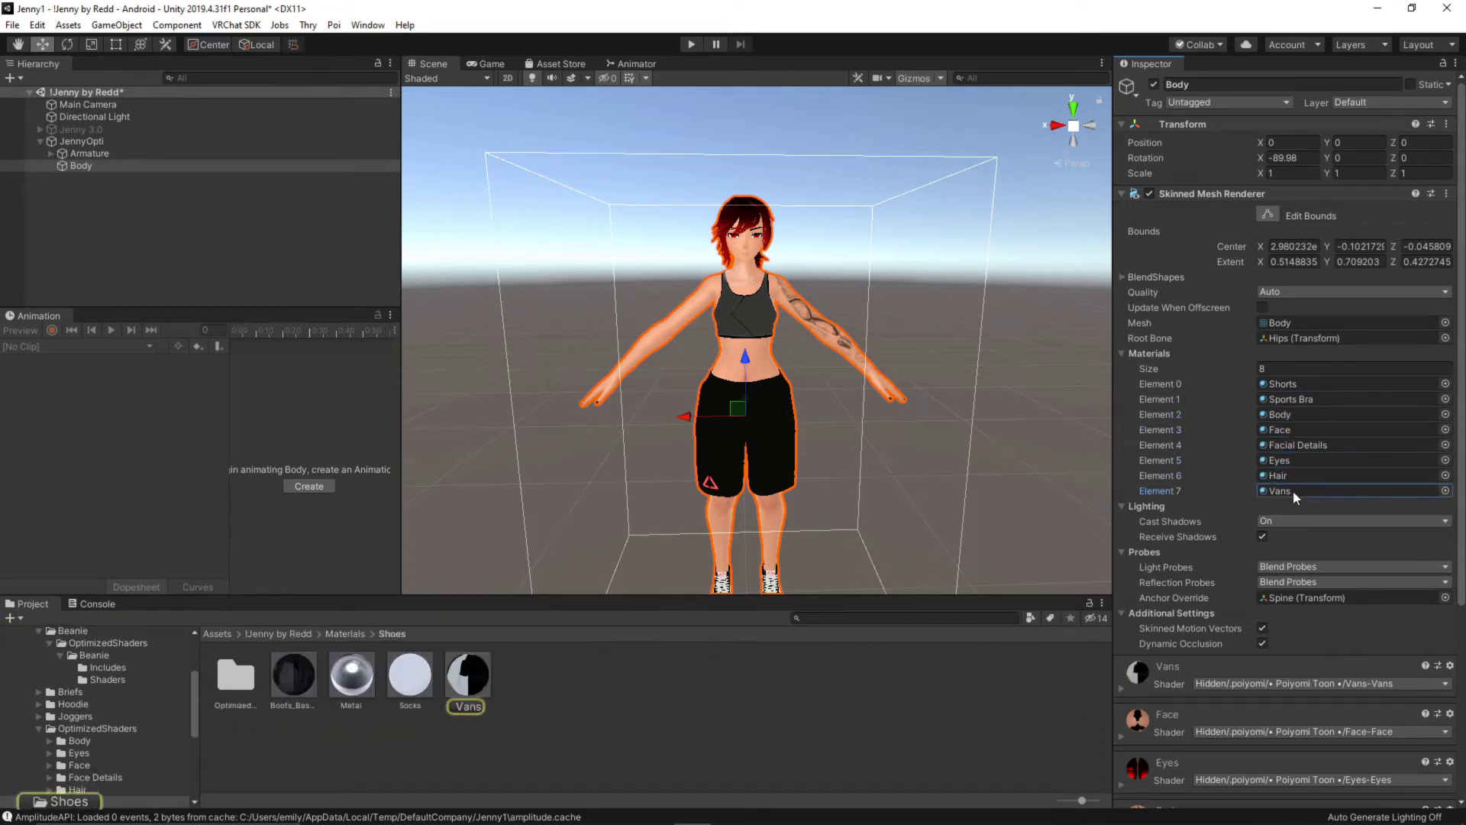
Duplicate the Shorts material used by the Body mesh and rename the copy Shorts Quest.
left_click(1293, 384)
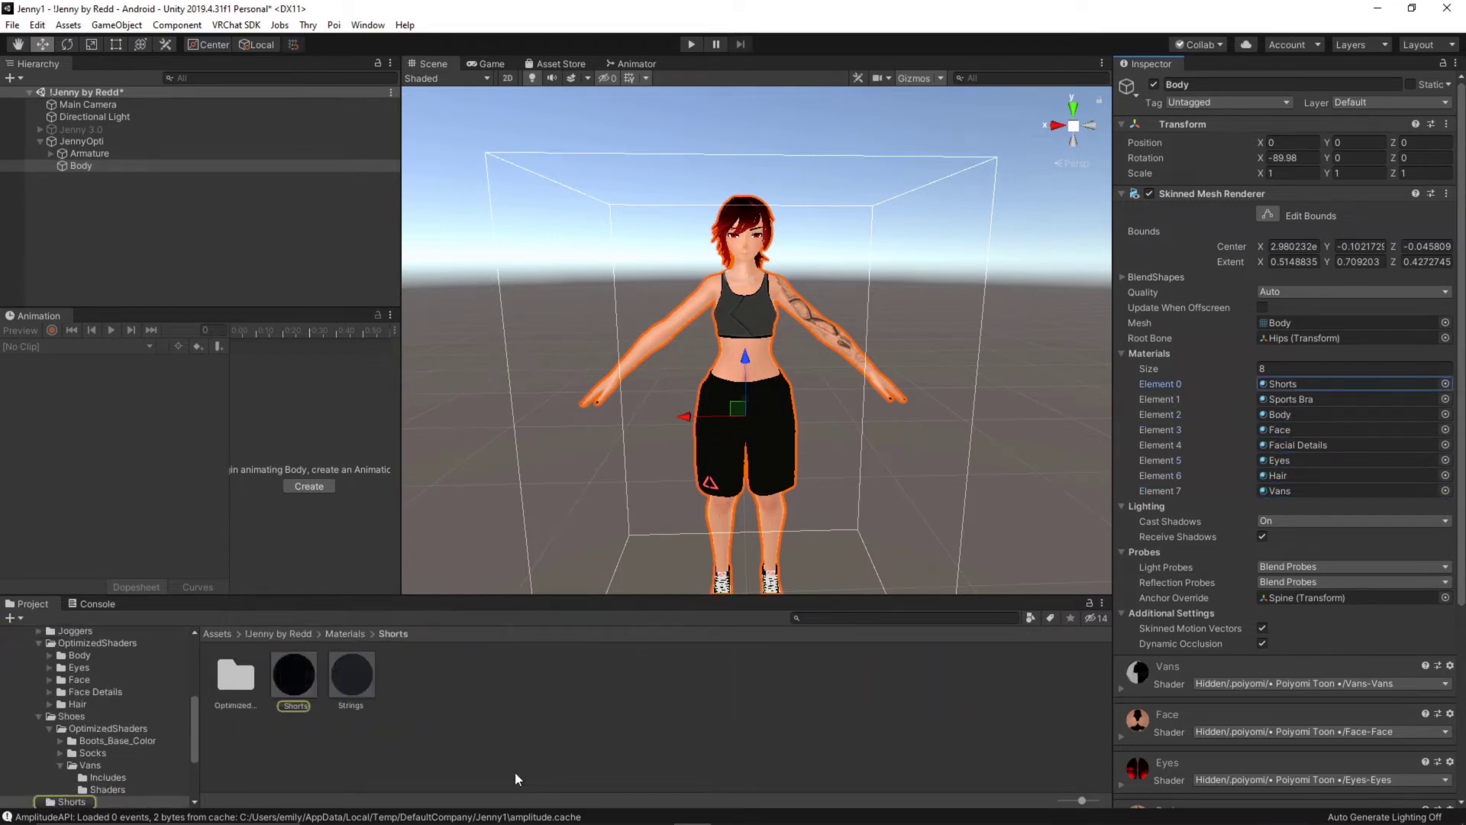
left_click(304, 679)
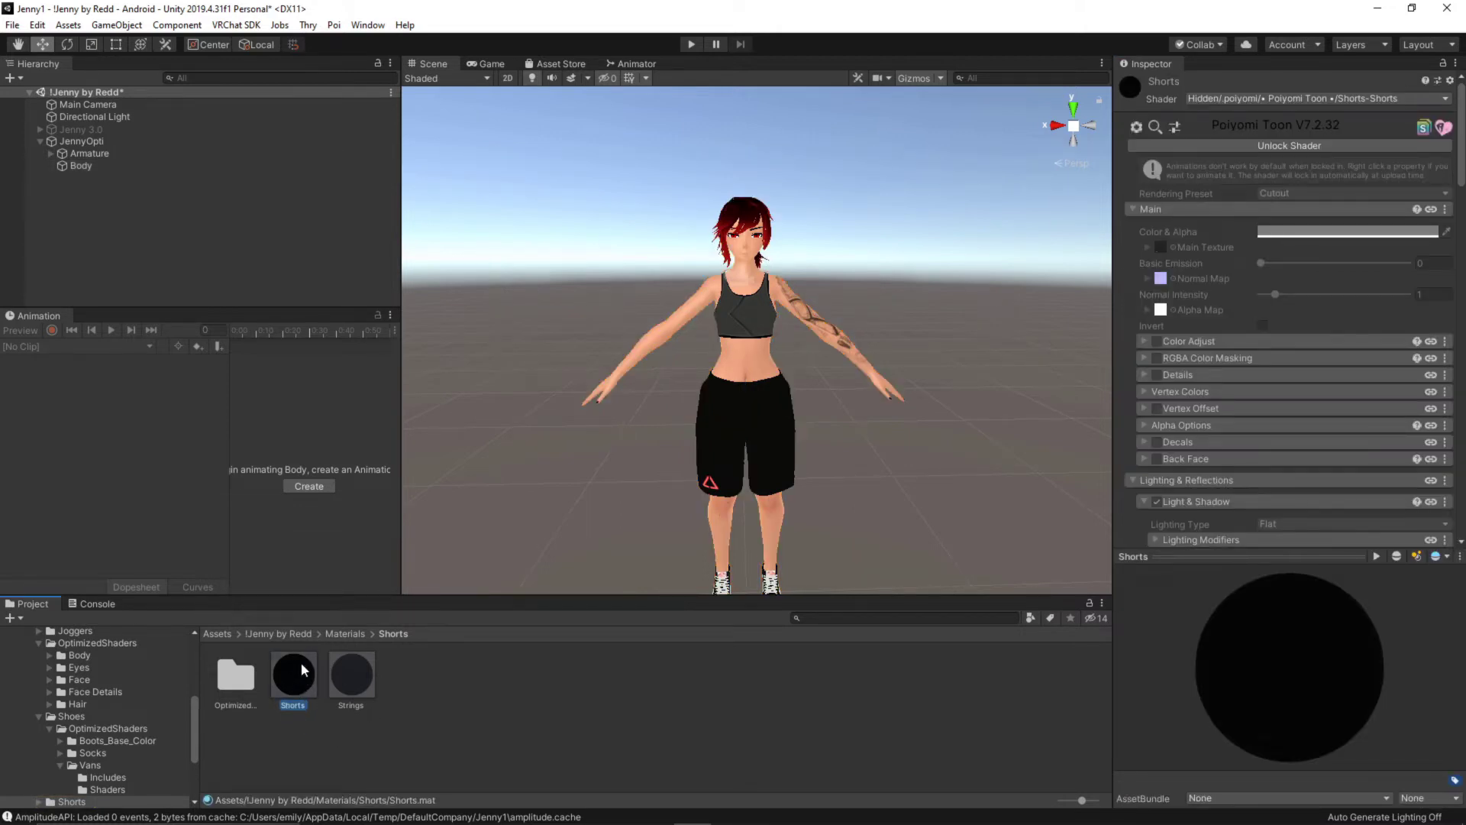
key("ctrl+d")
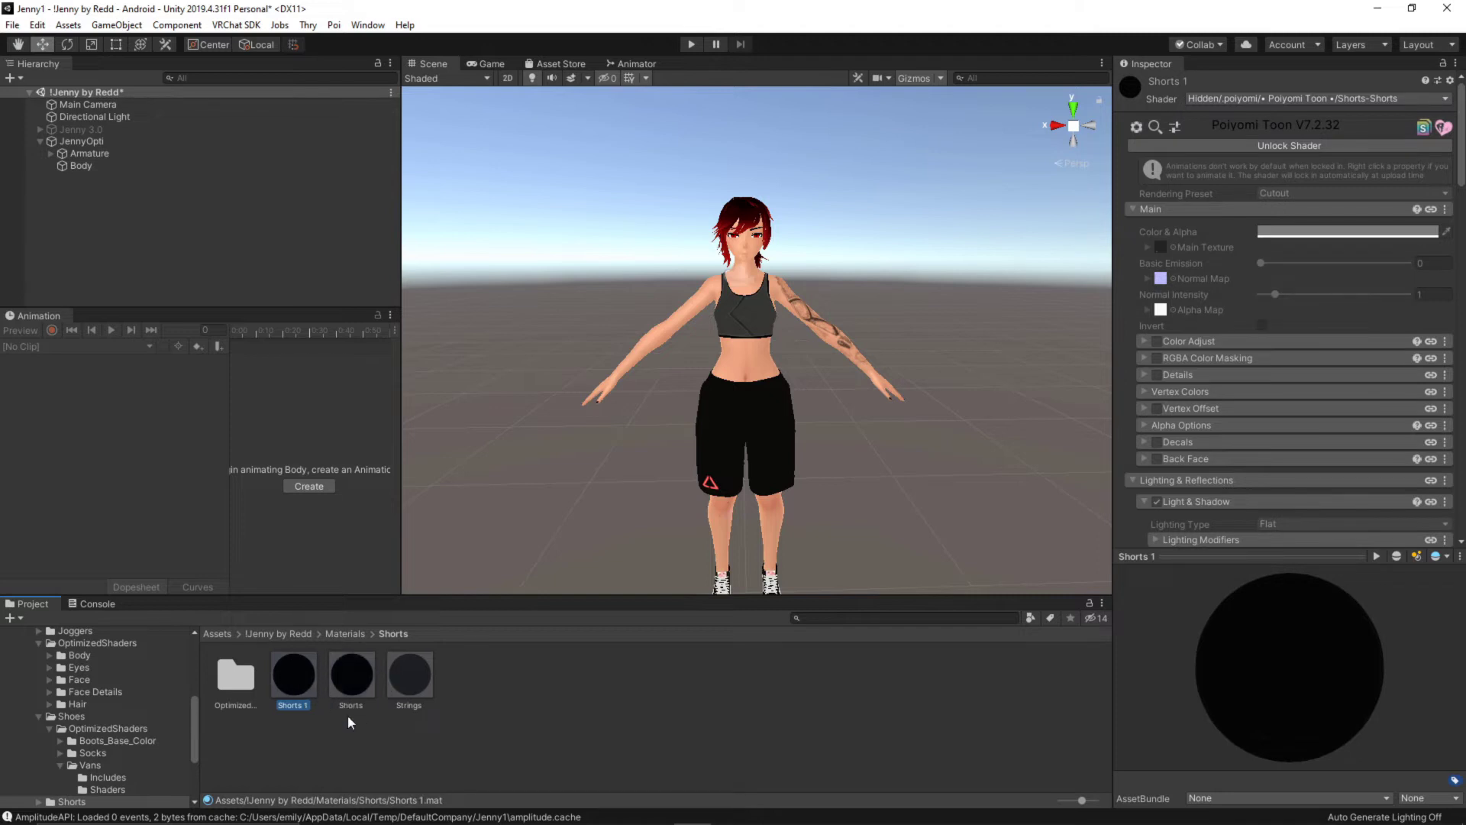
right_click(303, 681)
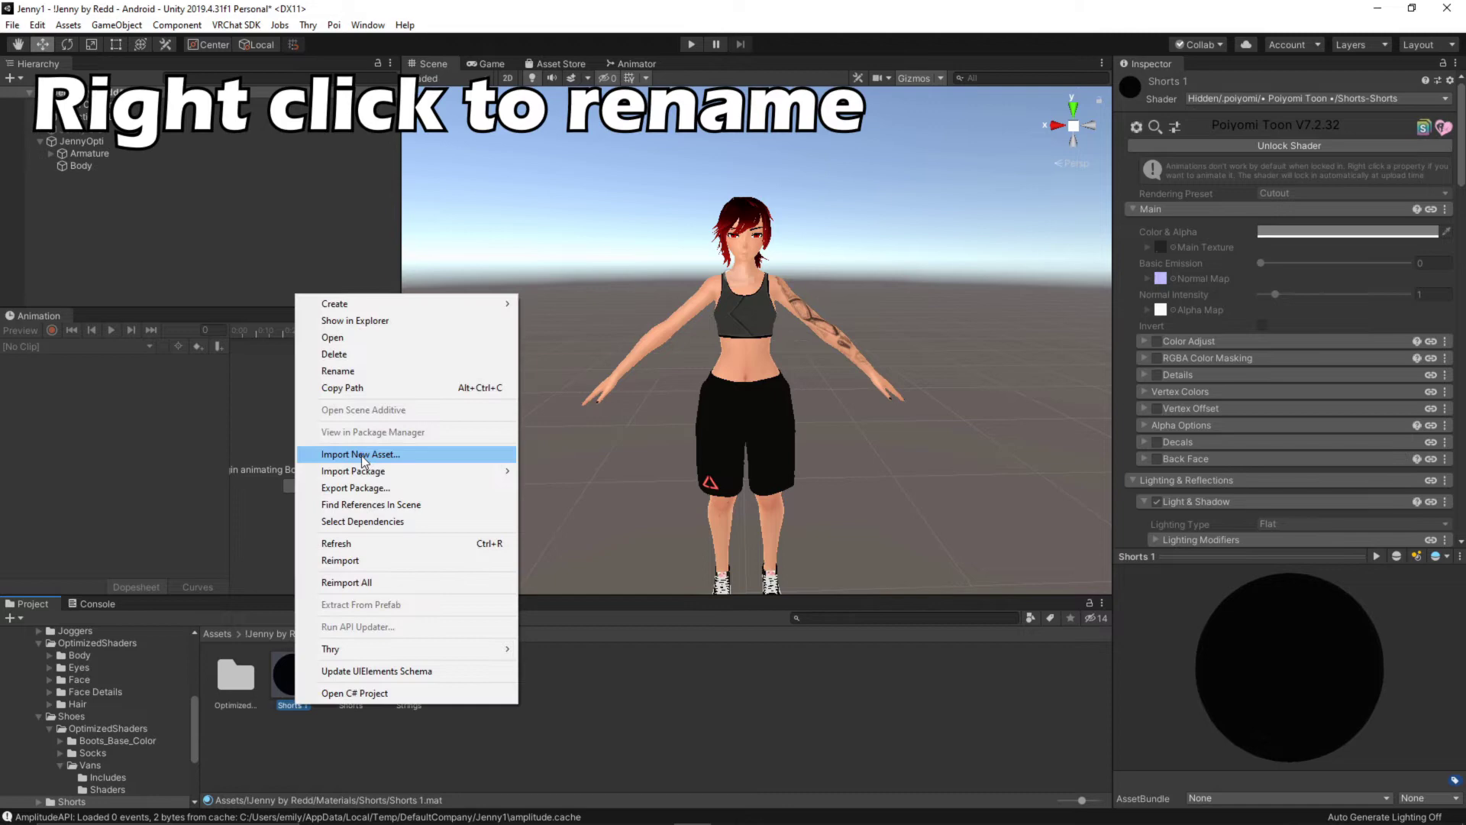
left_click(352, 370)
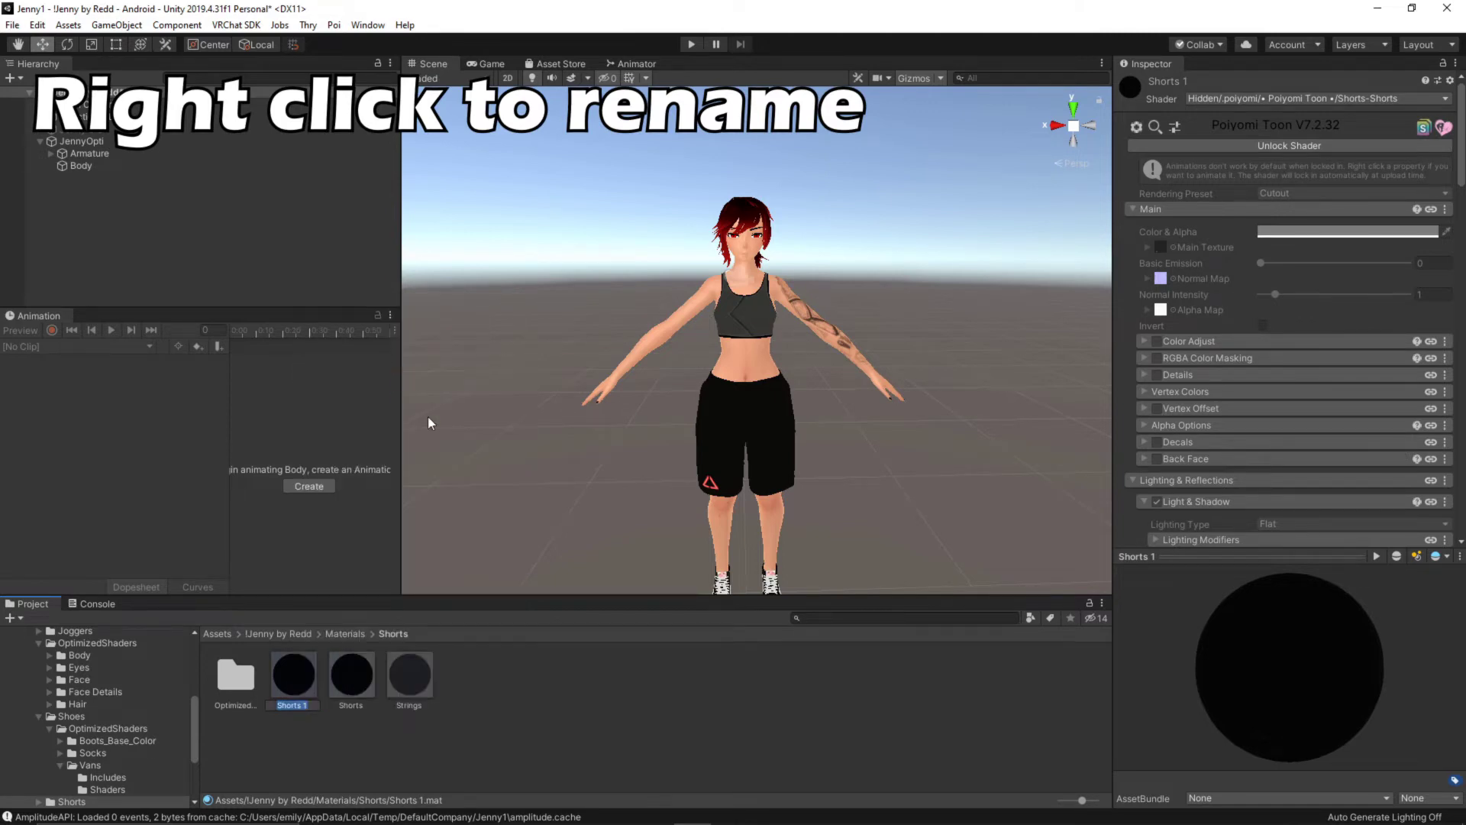
type("Shorts Quest")
key("Return")
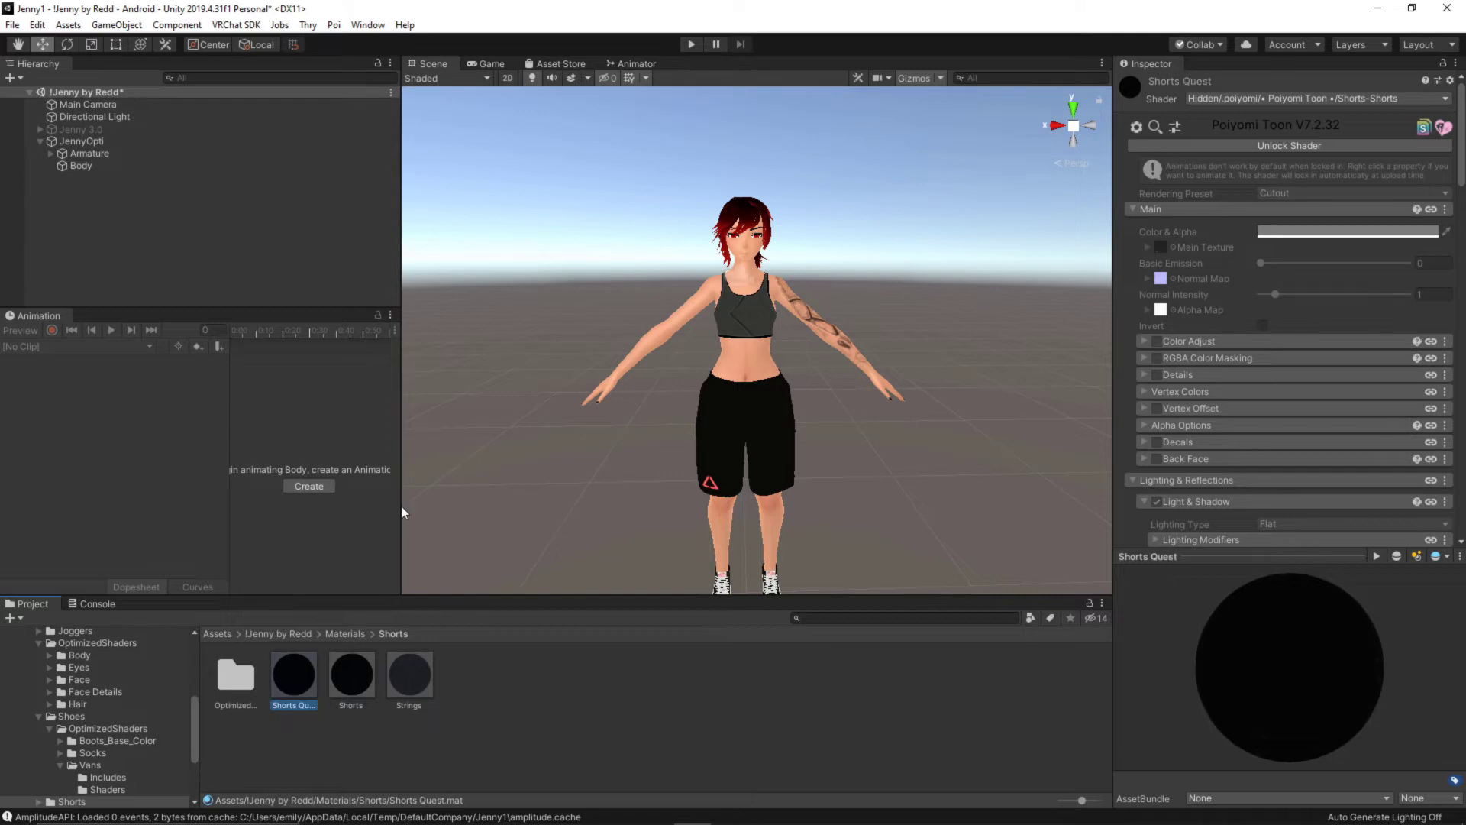
Change the Shorts Quest material's shader to VRChat/Mobile/Toon Lit and apply it to the avatar's shorts.
left_click(1231, 99)
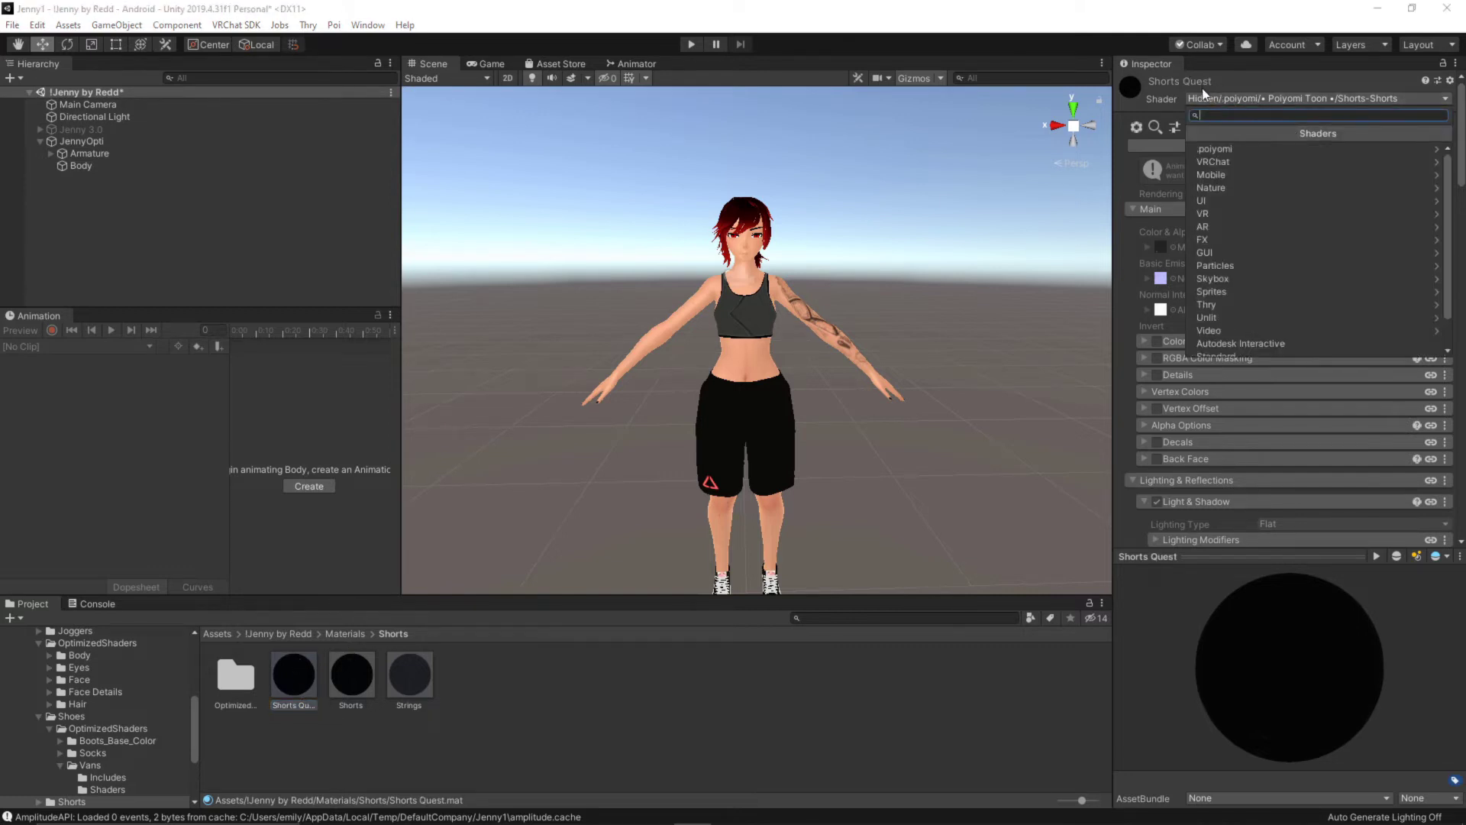
left_click(1217, 162)
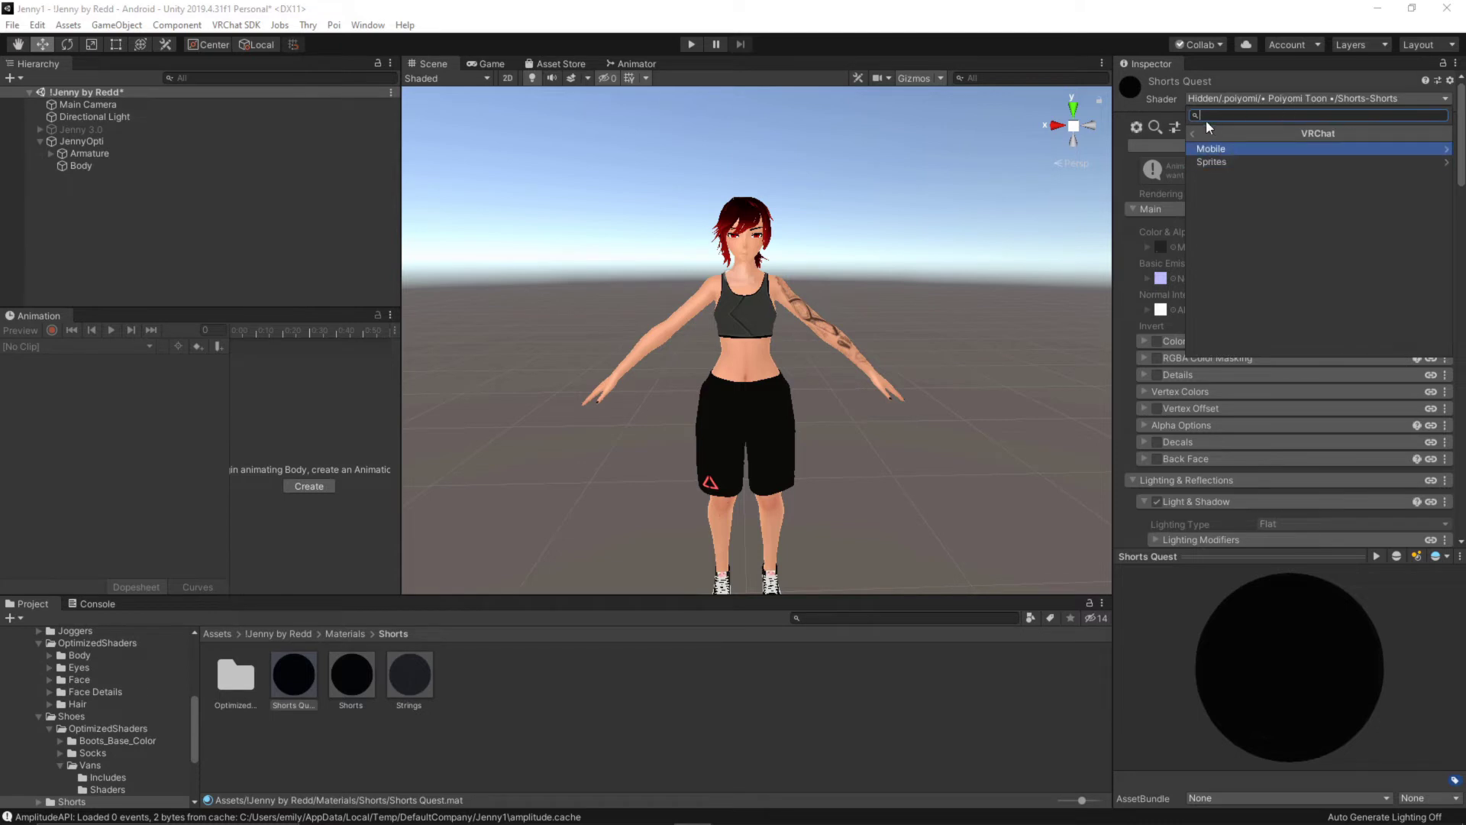
key("Left")
left_click(1258, 100)
left_click(1246, 96)
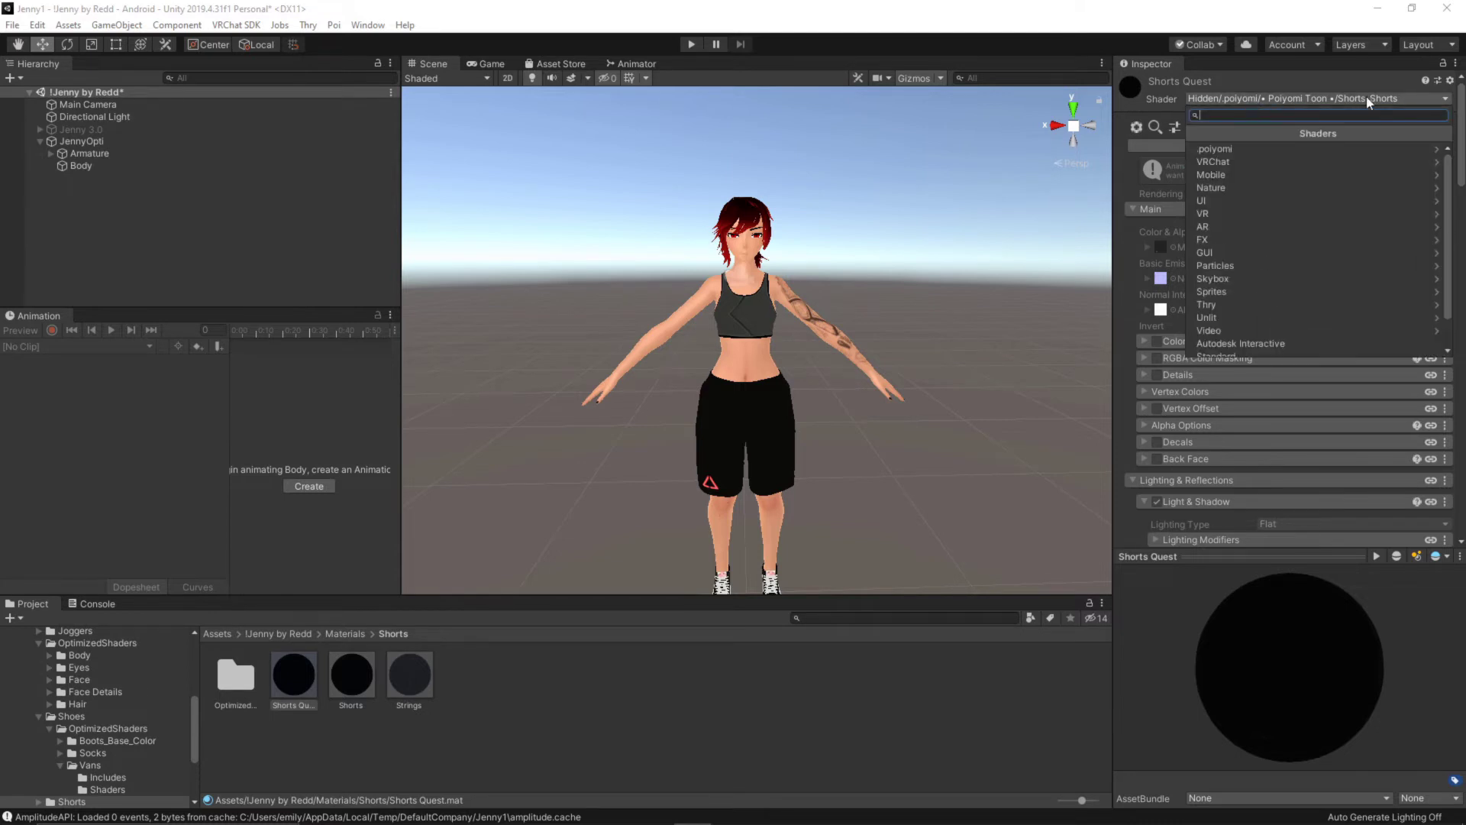
left_click(1220, 162)
left_click(1217, 148)
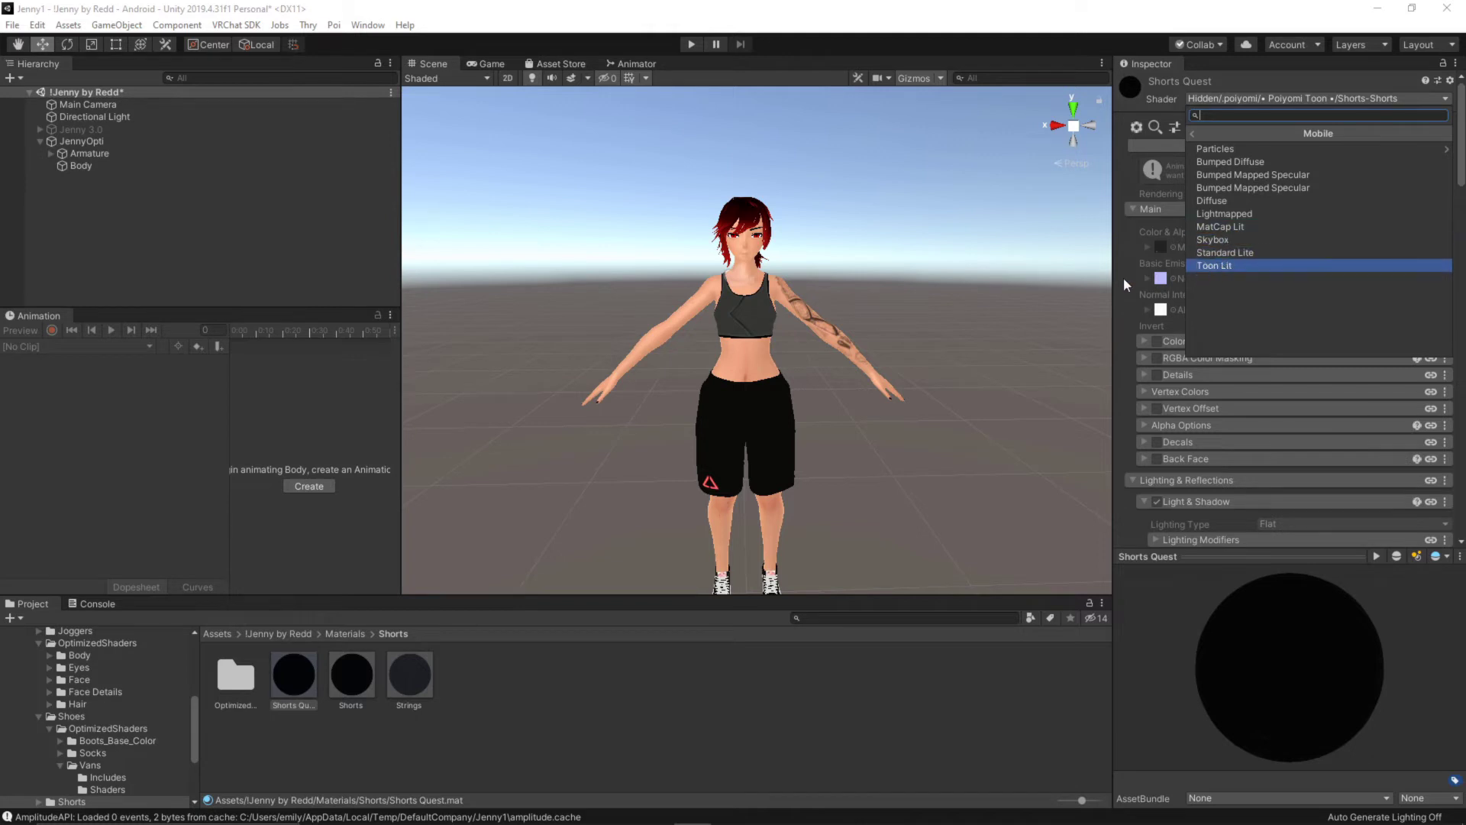
left_click(1225, 266)
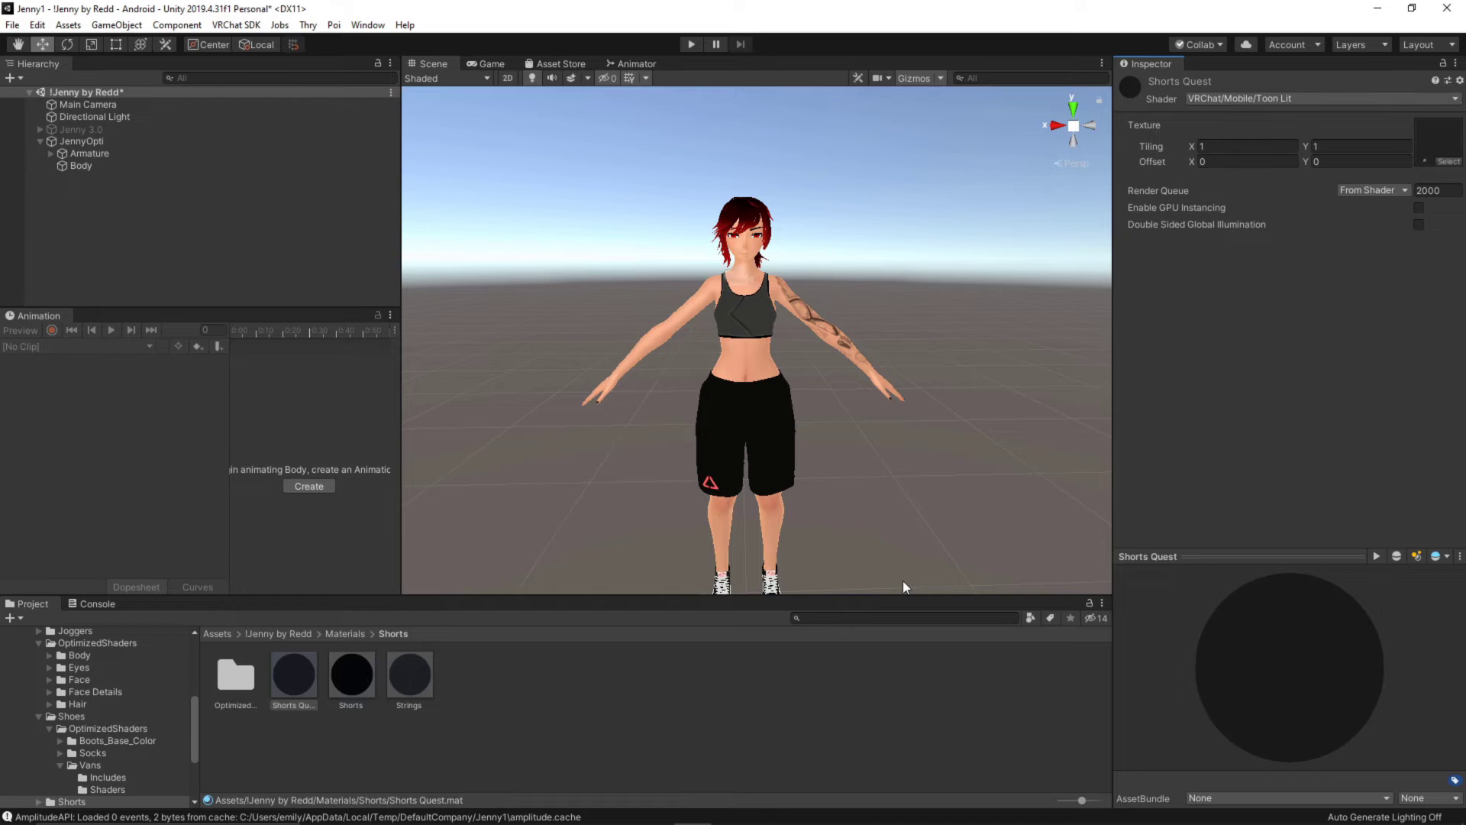
left_click_drag(296, 675, 716, 419)
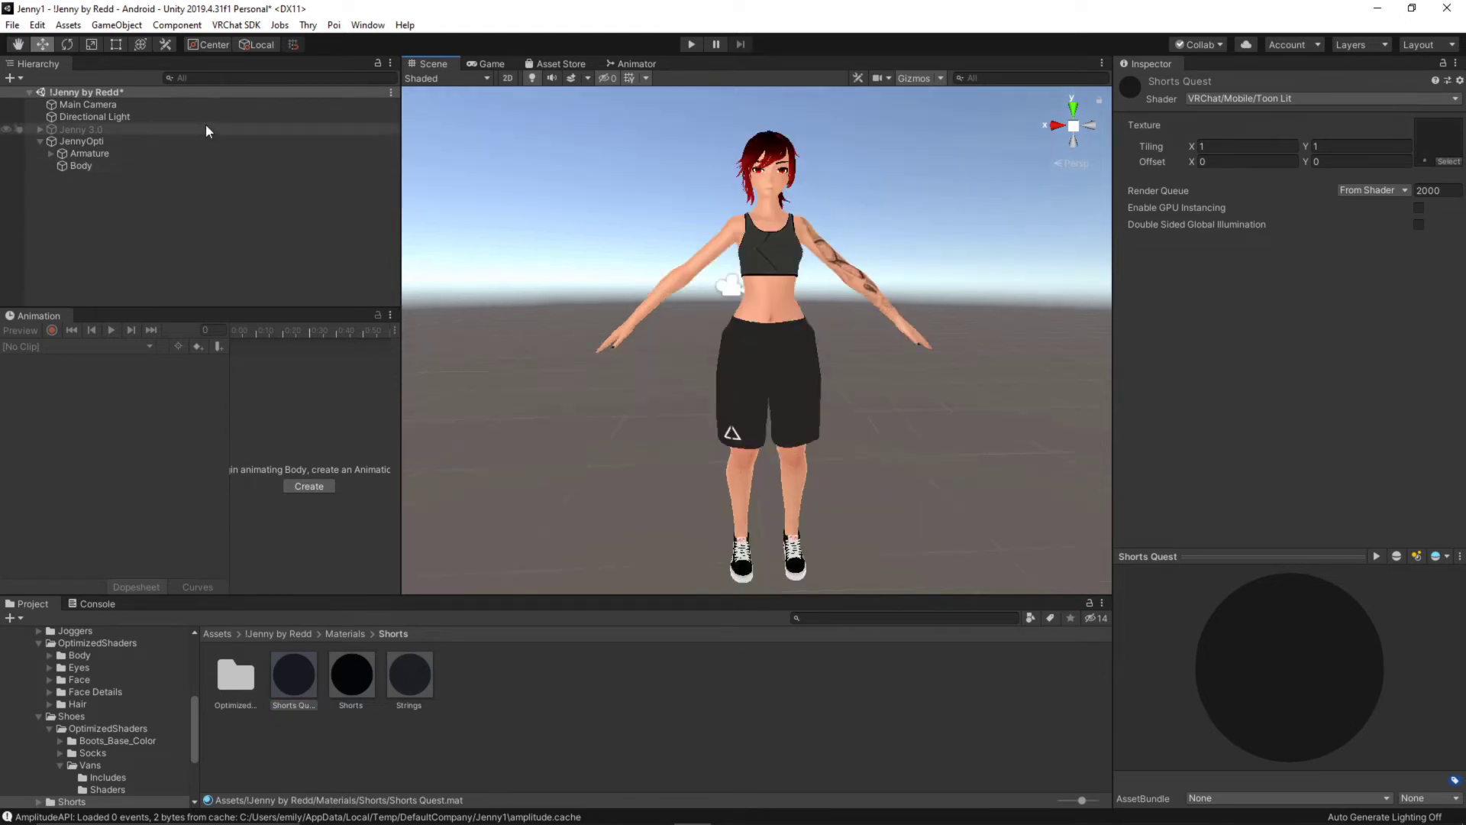
Locate the Body mesh's Sports Bra material, duplicate it and rename the copy Sports Bra Quest.
left_click(89, 164)
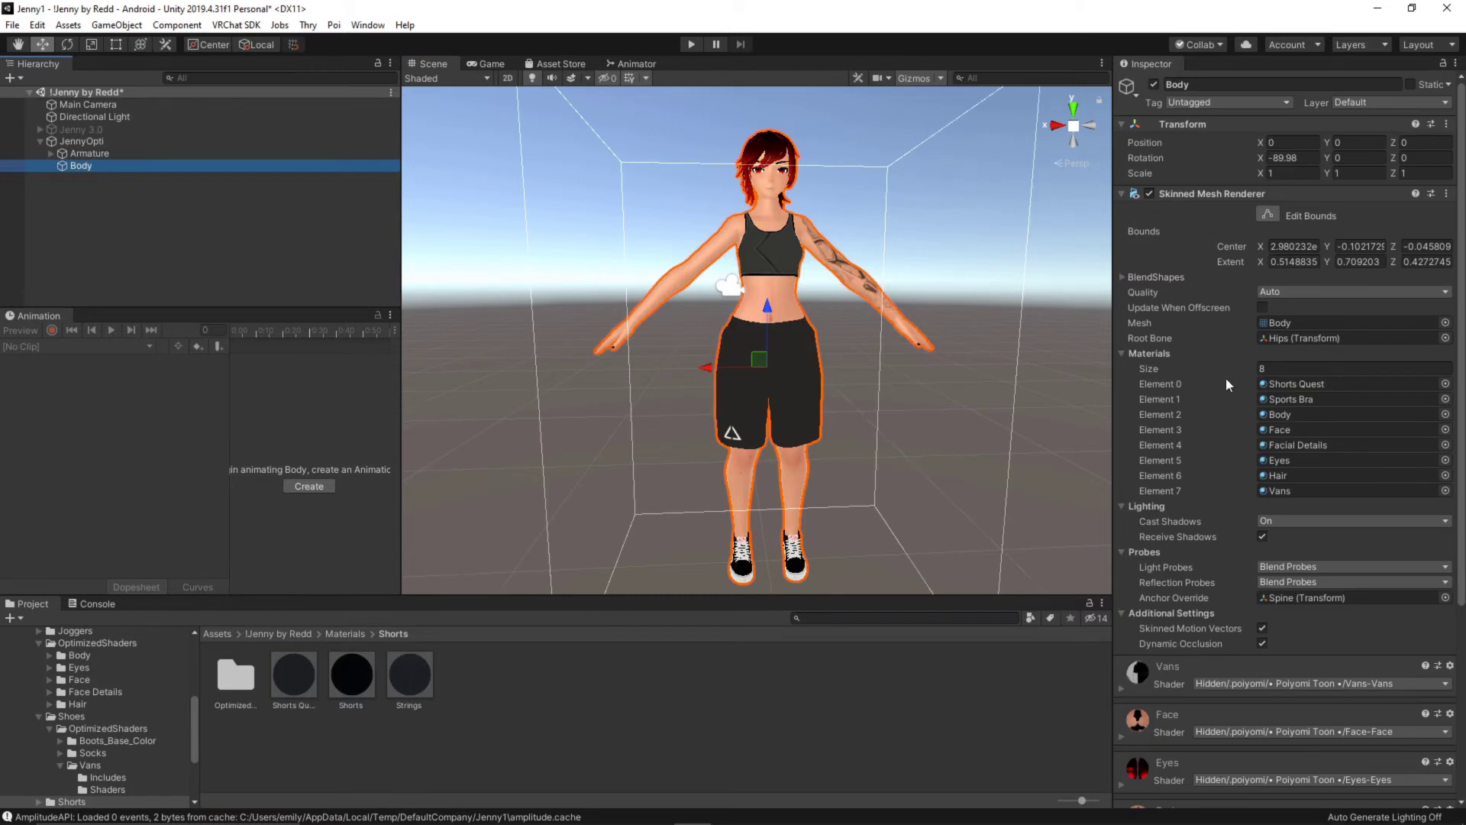
left_click(1288, 399)
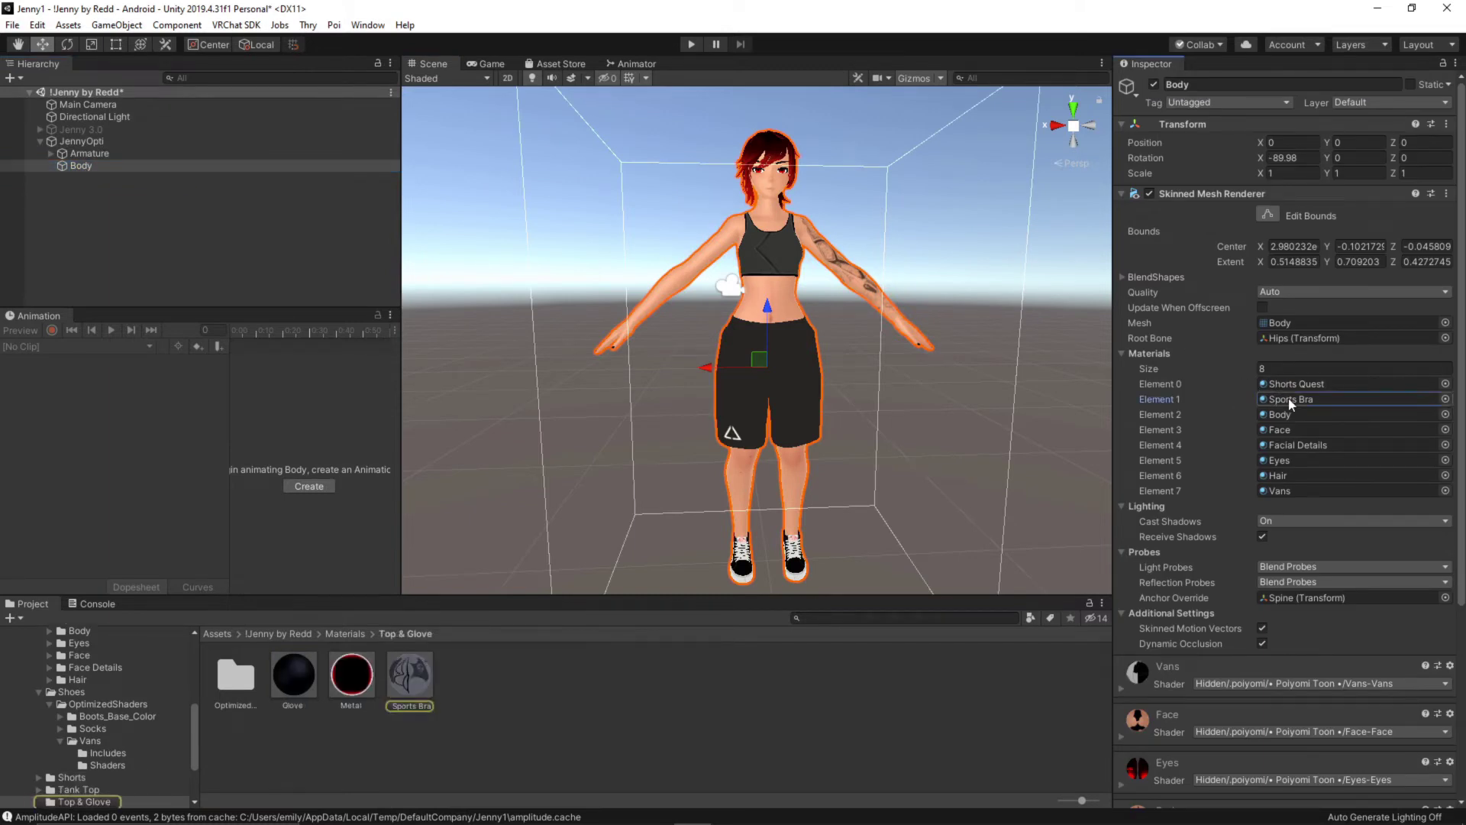
left_click(409, 669)
right_click(417, 706)
left_click(486, 373)
key("Right")
key("BackSpace")
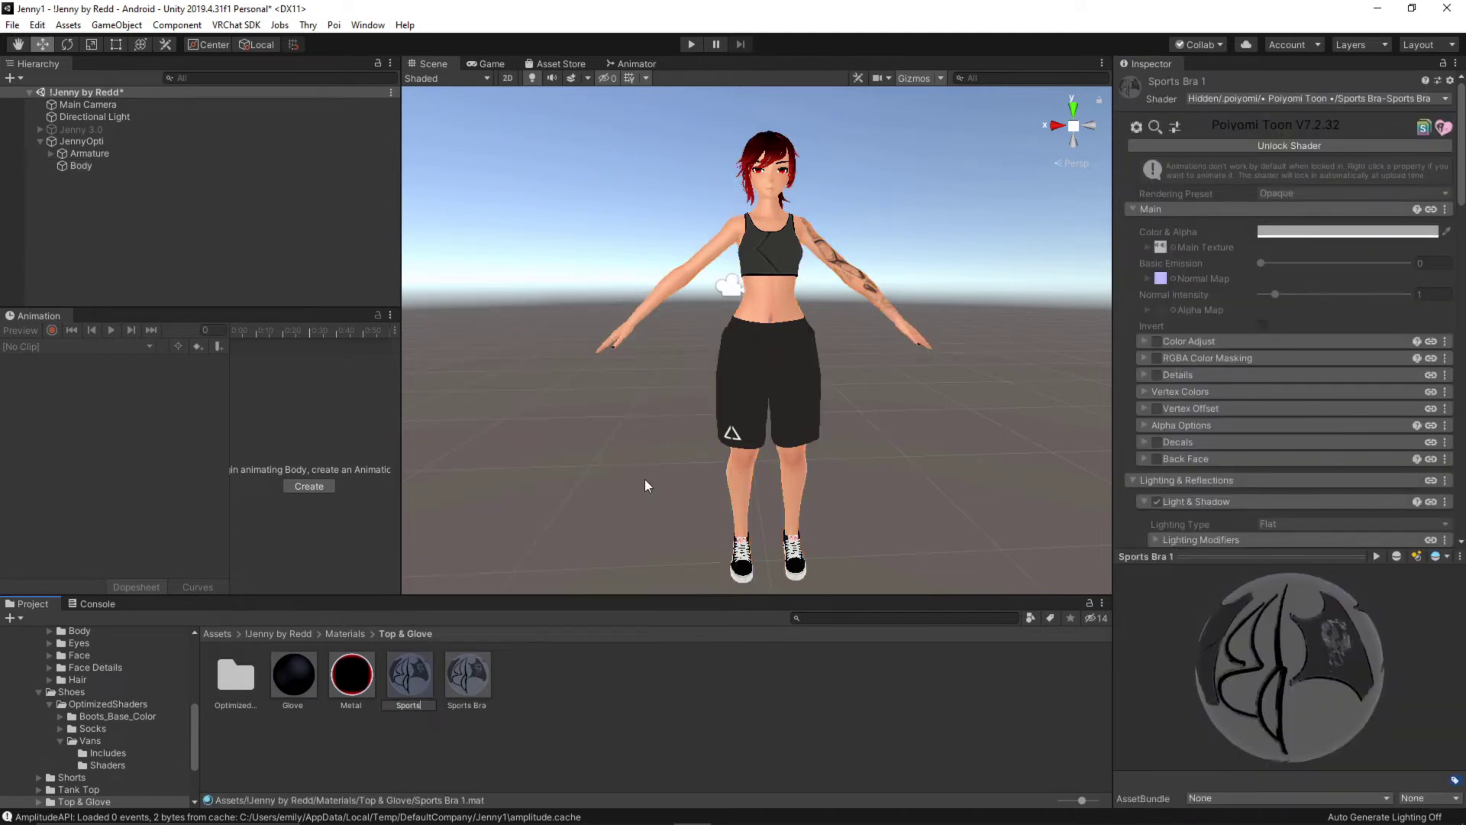
type("Quest")
key("Return")
Change the Sports Bra Quest material's shader to VRChat/Mobile/Toon Lit and apply it to the avatar's sports bra.
left_click(1227, 98)
left_click(1227, 161)
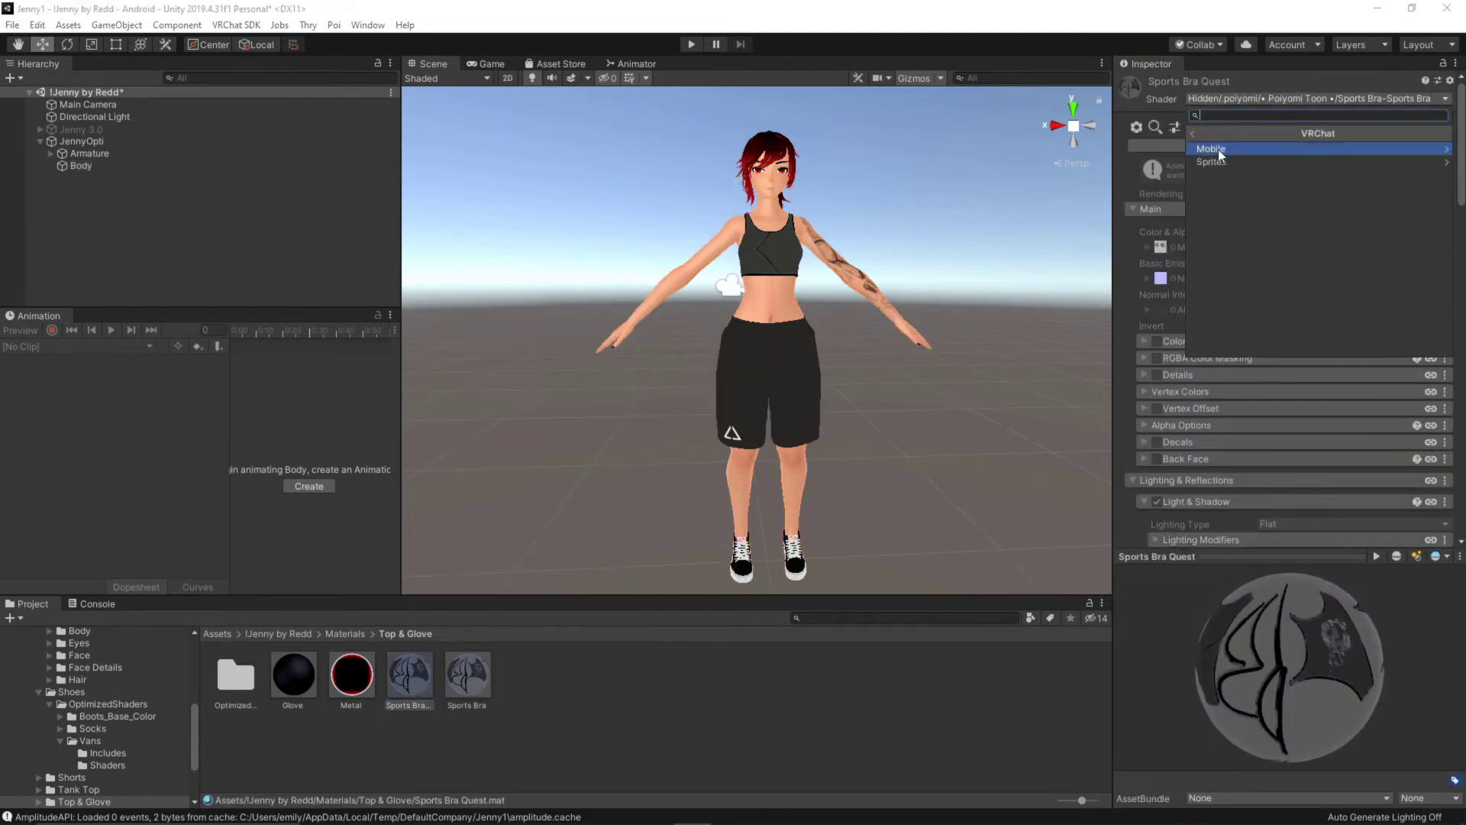
left_click(1217, 149)
left_click(1209, 266)
left_click_drag(407, 673, 769, 260)
middle_click_drag(784, 329, 784, 381)
left_click_drag(784, 381, 844, 358, "alt")
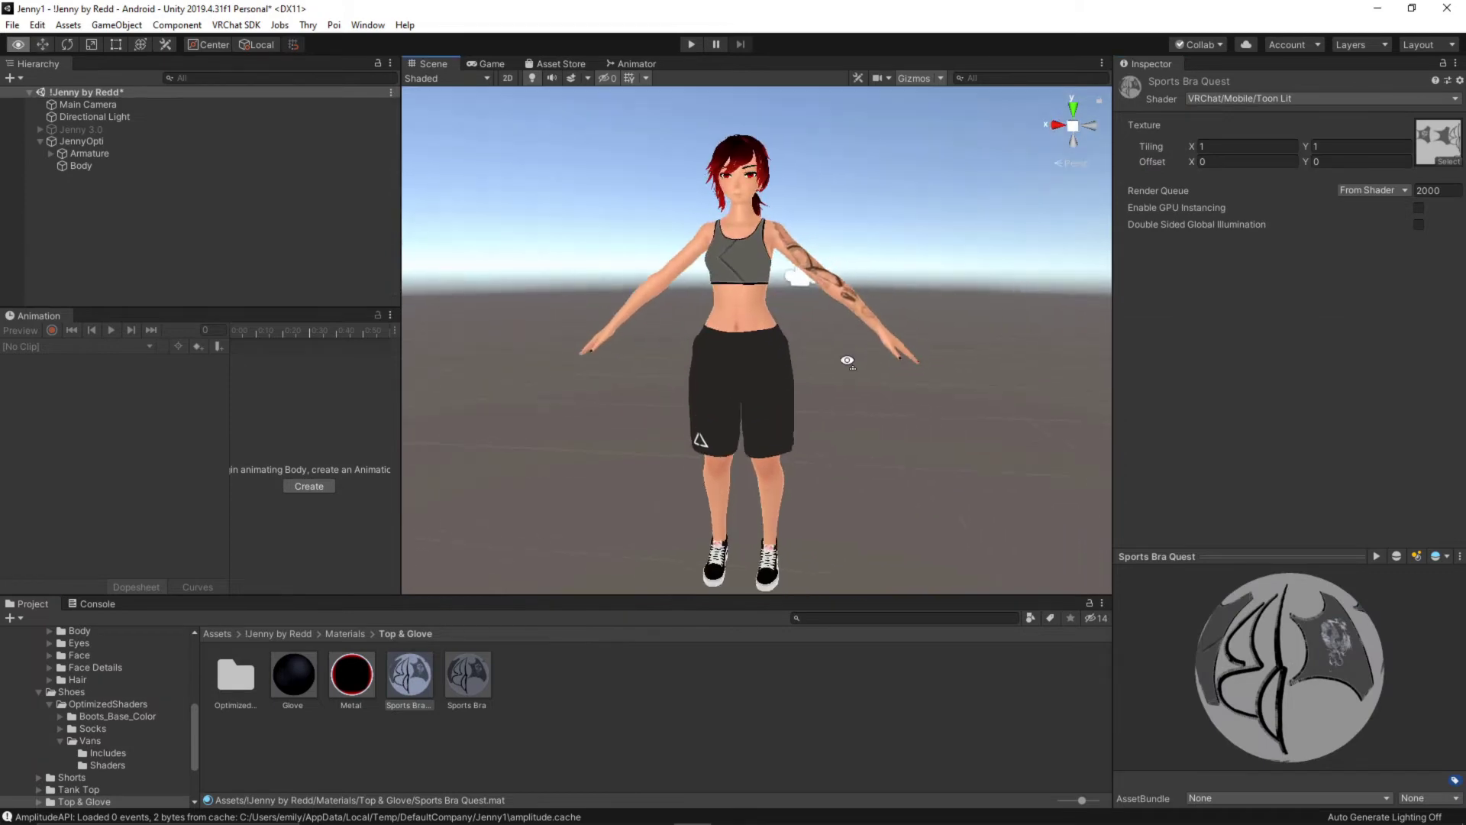
middle_click_drag(845, 358, 826, 371)
Locate the Body mesh's skin material named Body, duplicate it and rename the copy Body Quest.
left_click(87, 166)
scroll(1185, 534, "down", 5)
scroll(1185, 534, "up", 5)
left_click(1290, 414)
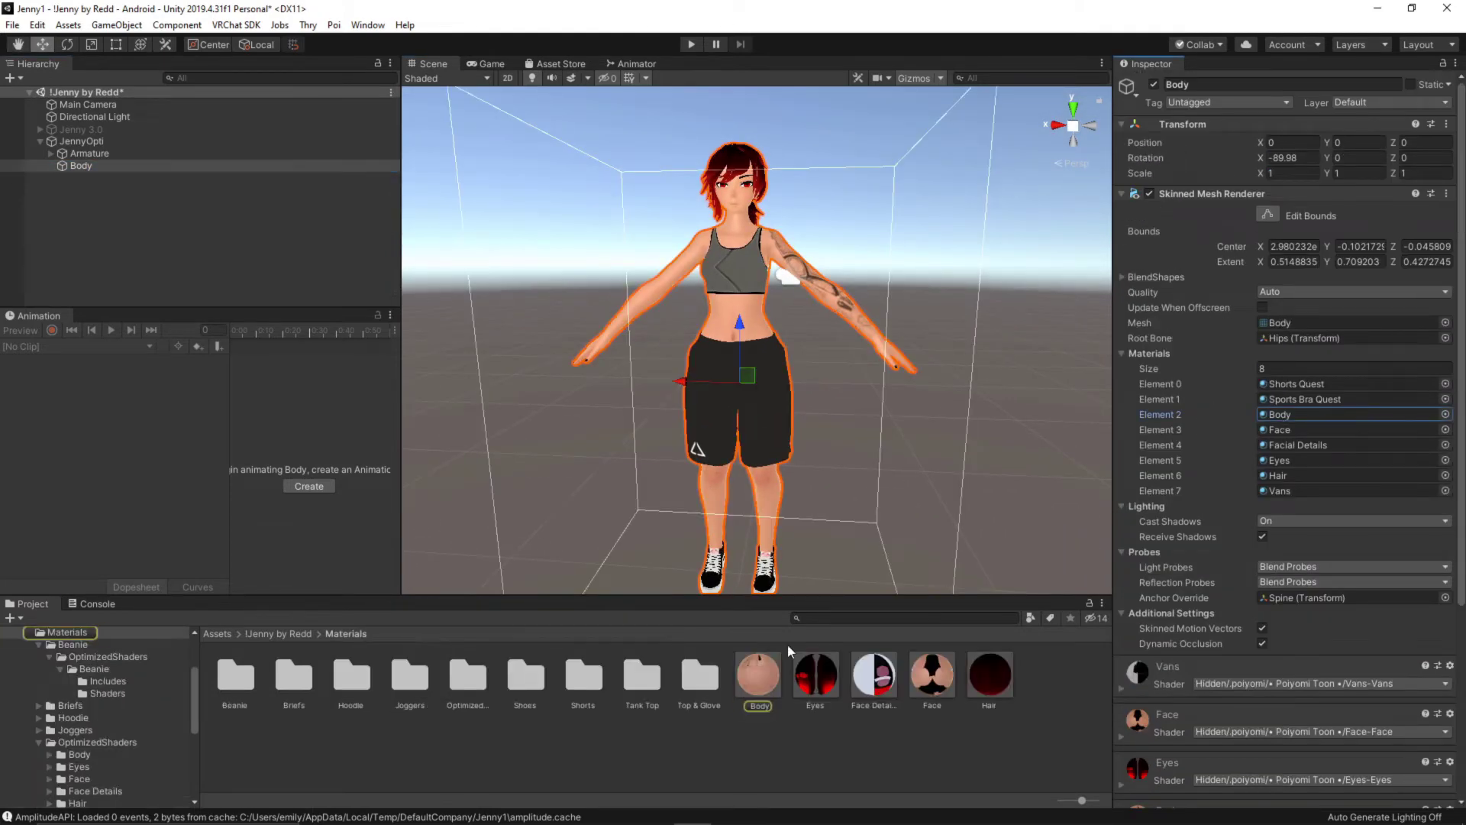
left_click(759, 675)
key("ctrl+d")
scroll(1189, 346, "down", 8)
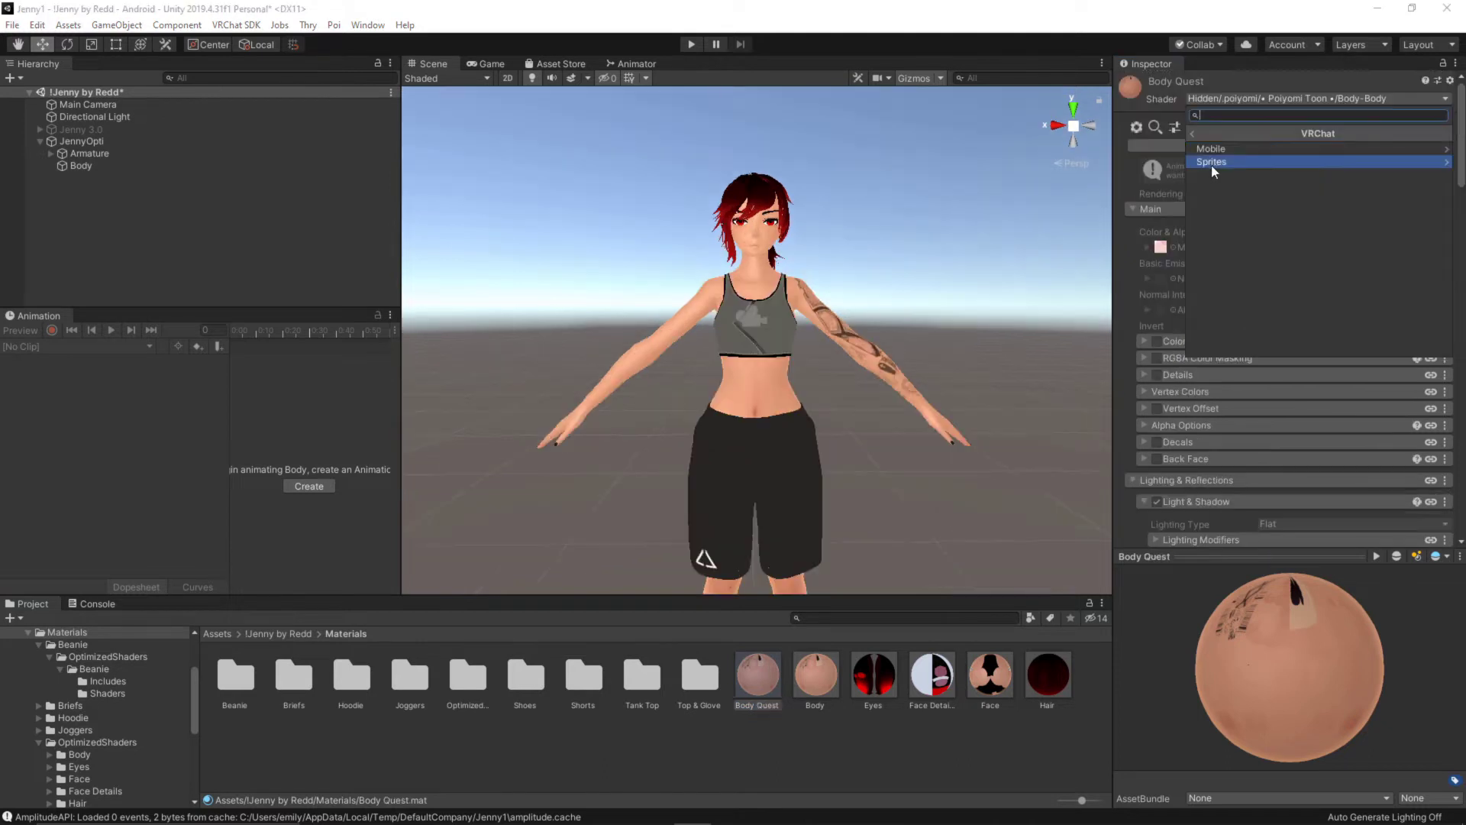
Change the Body Quest material's shader to VRChat/Mobile/MatCap Lit and apply it to the avatar's skin.
left_click(1223, 145)
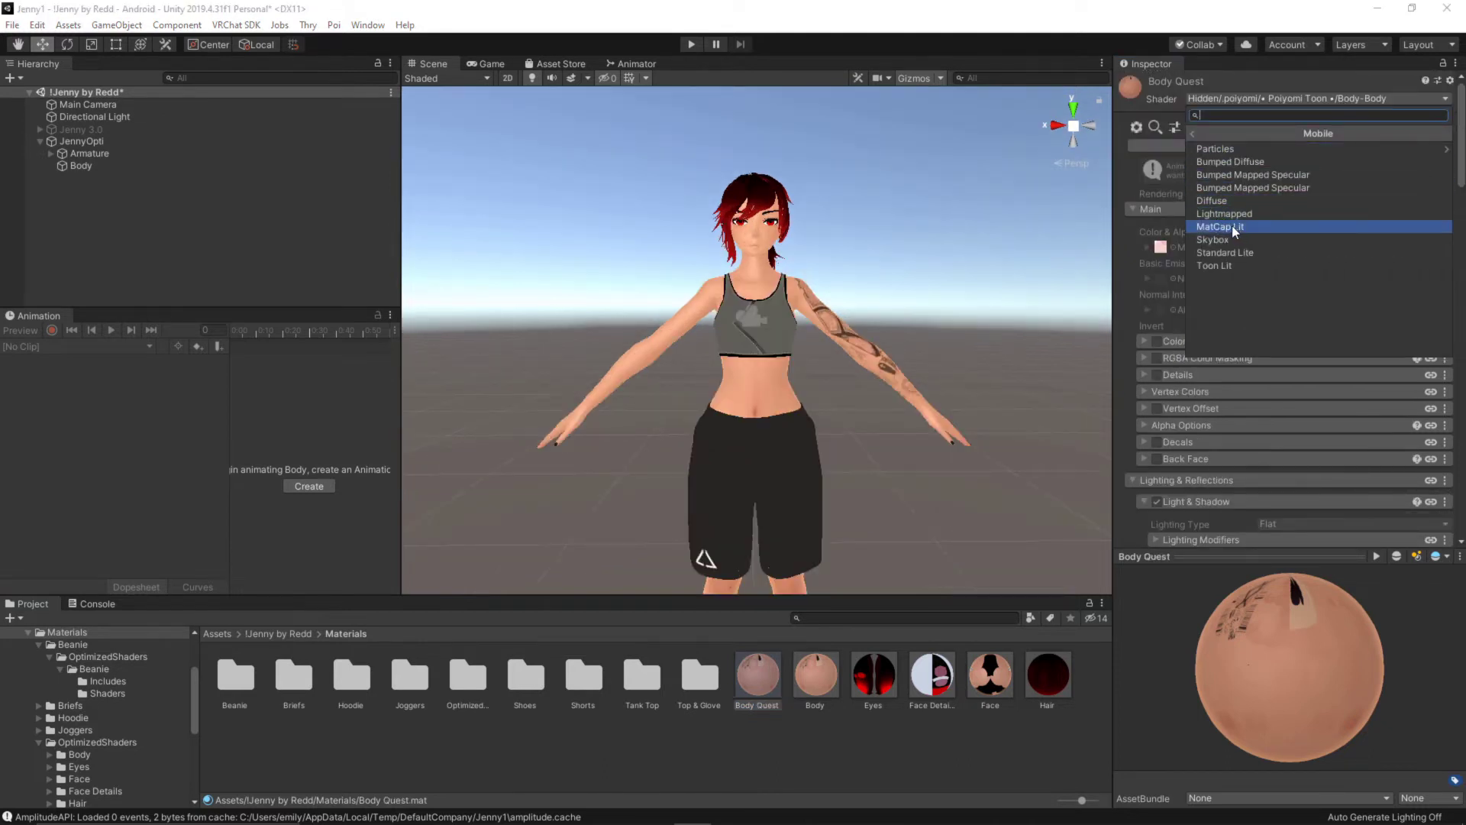
left_click(1231, 226)
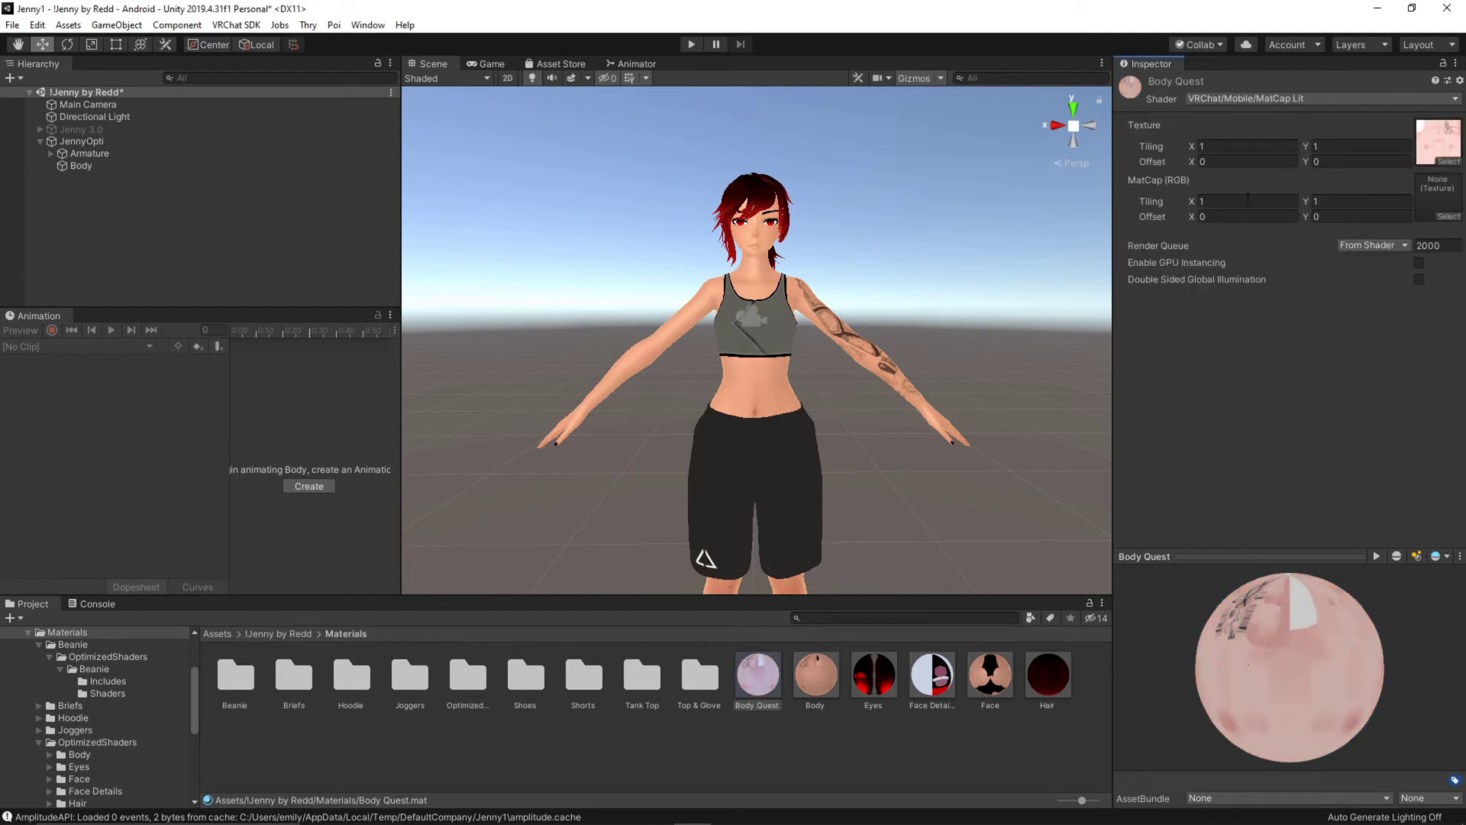
left_click_drag(659, 349, 658, 348)
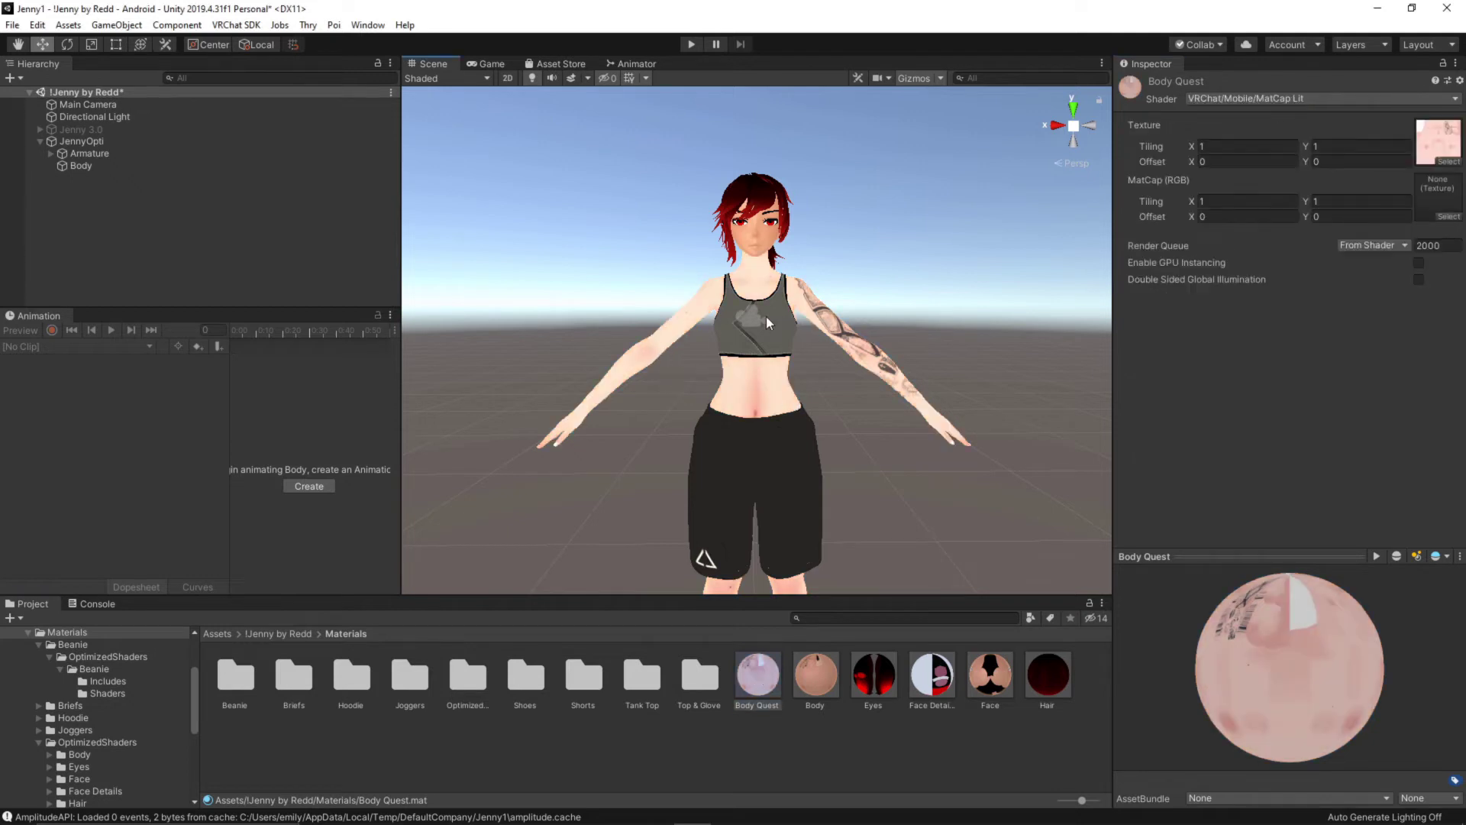
mouse_move(855, 405)
middle_mouse_down()
mouse_move(861, 305)
mouse_move(815, 410)
mouse_move(825, 423)
mouse_move(841, 387)
middle_mouse_up()
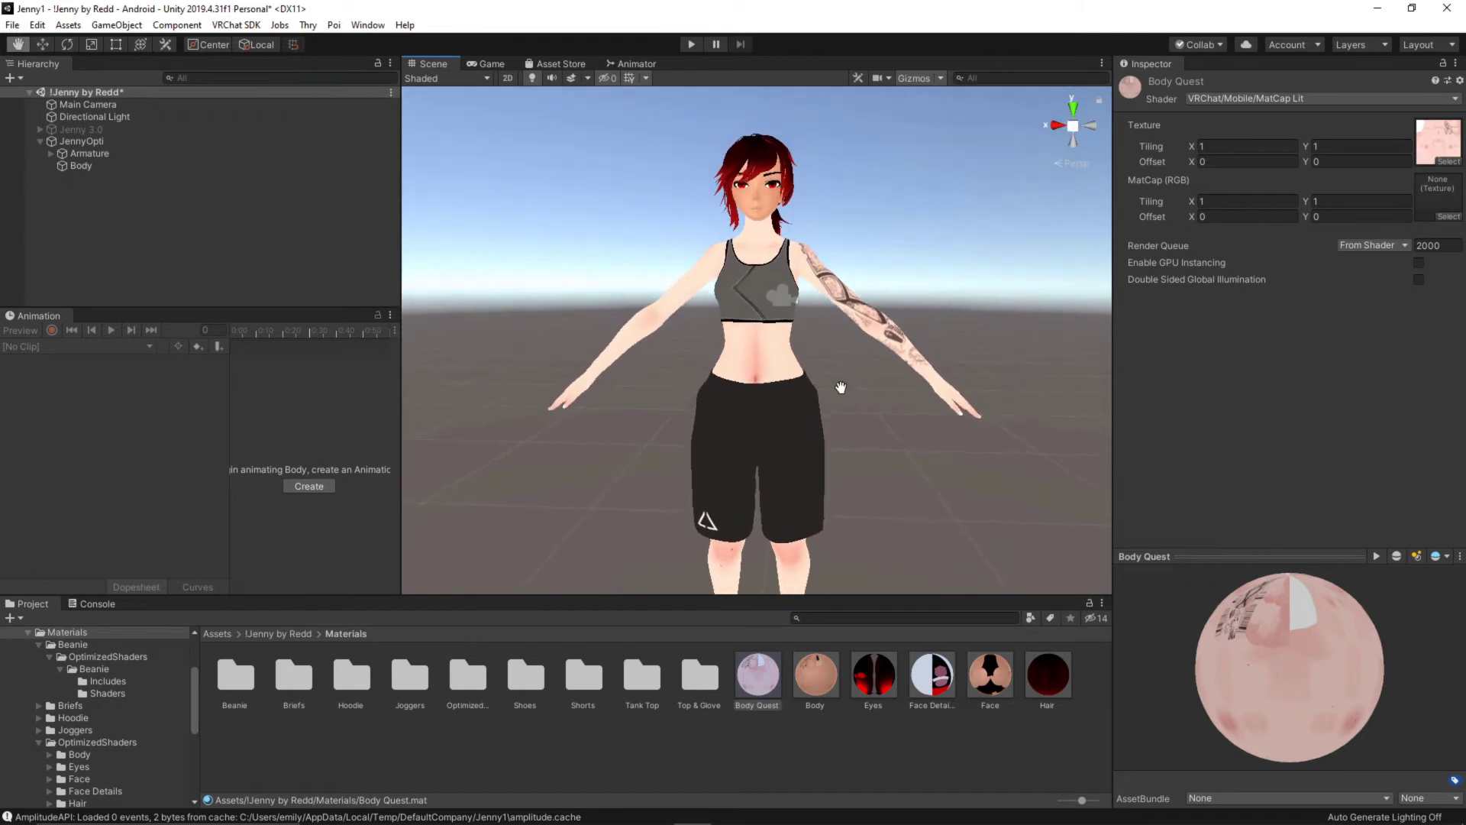
left_click_drag(878, 344, 864, 371, "alt")
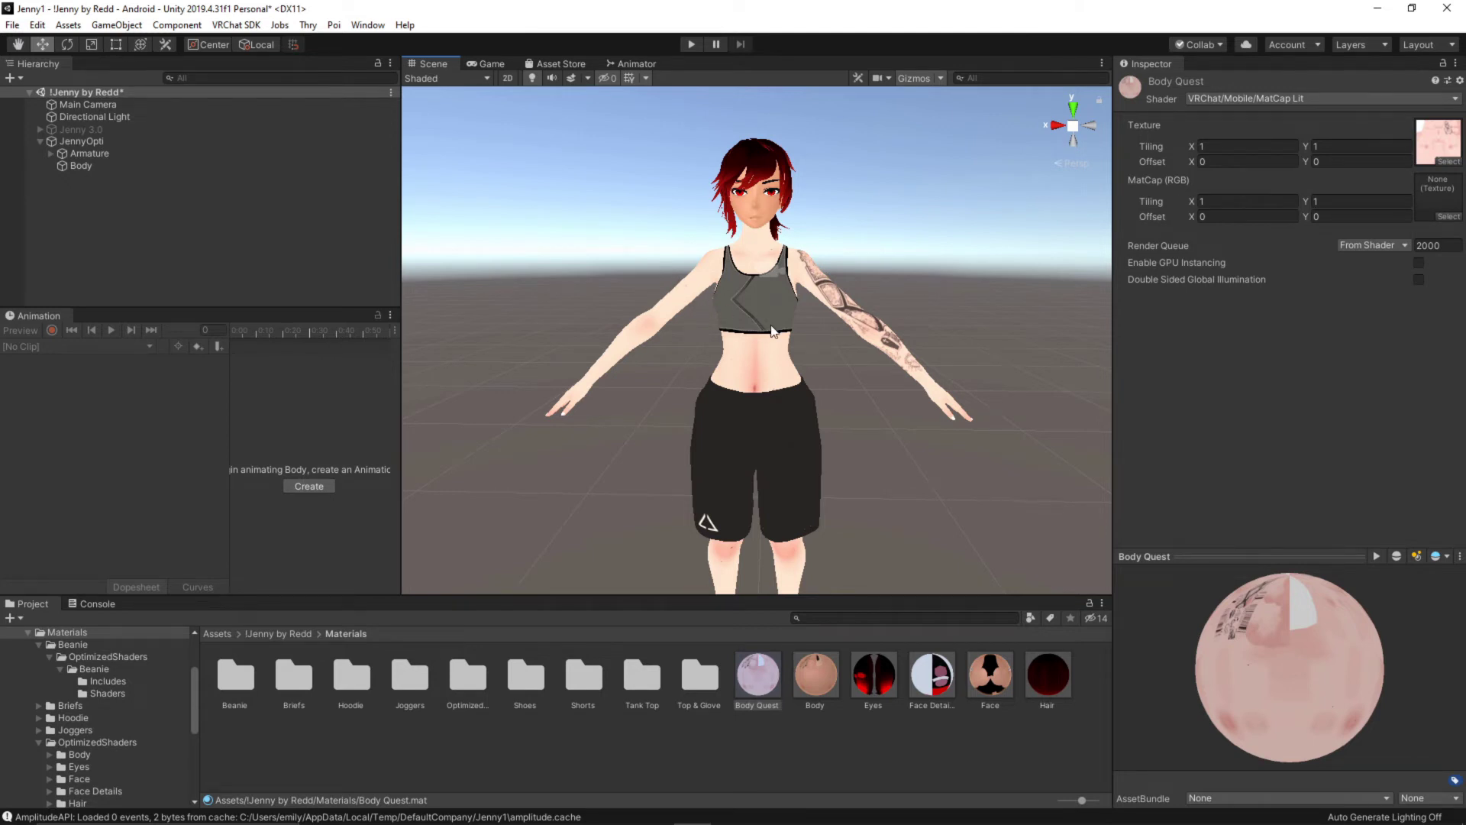
middle_click_drag(773, 333, 888, 366)
left_click_drag(888, 366, 817, 331, "alt")
scroll(817, 331, "down", 5)
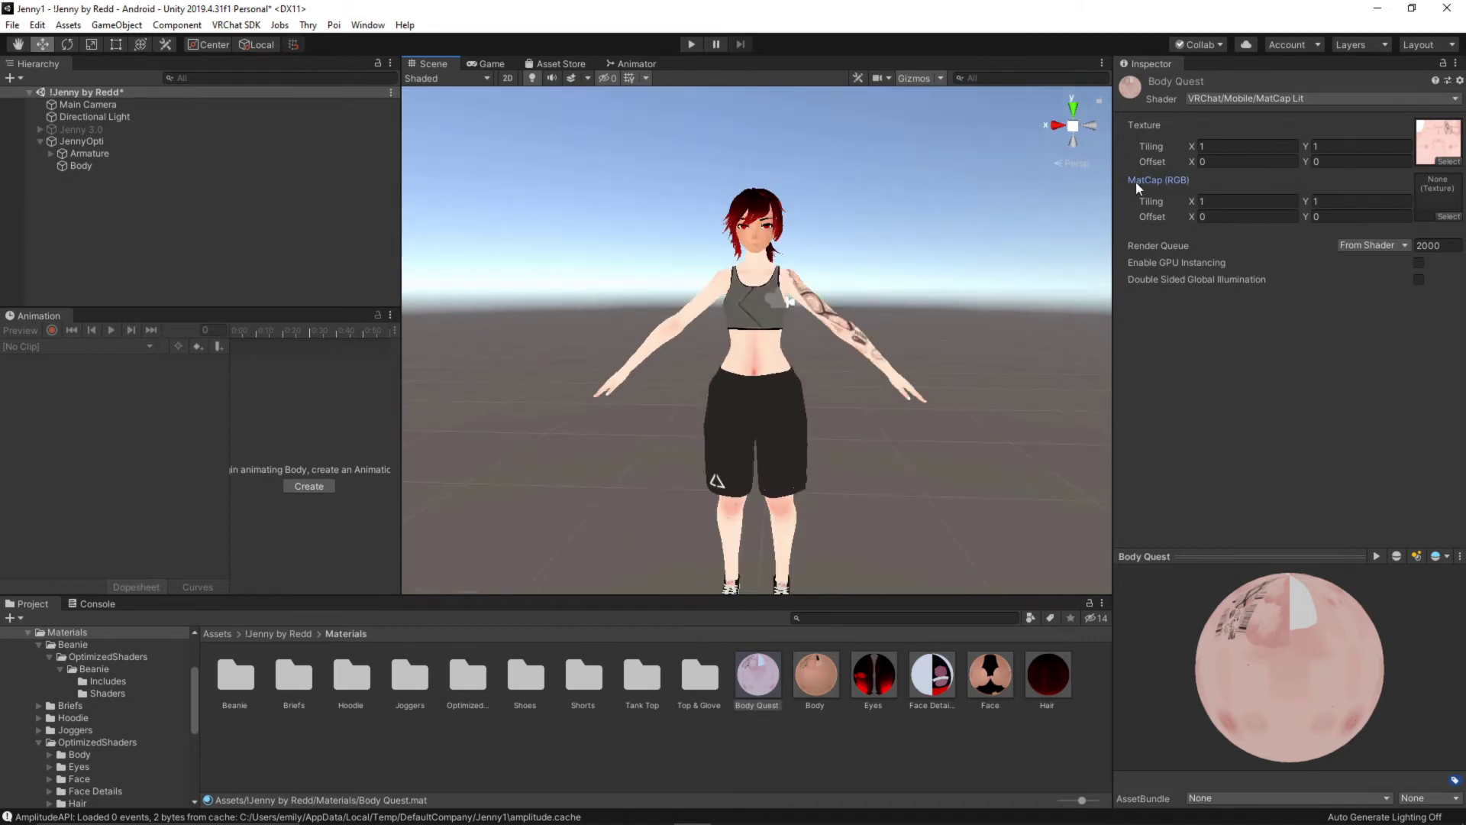
Search the textures for matcap and assign a light skin-toned sphere texture as the Body Quest material's MatCap.
left_click(1440, 215)
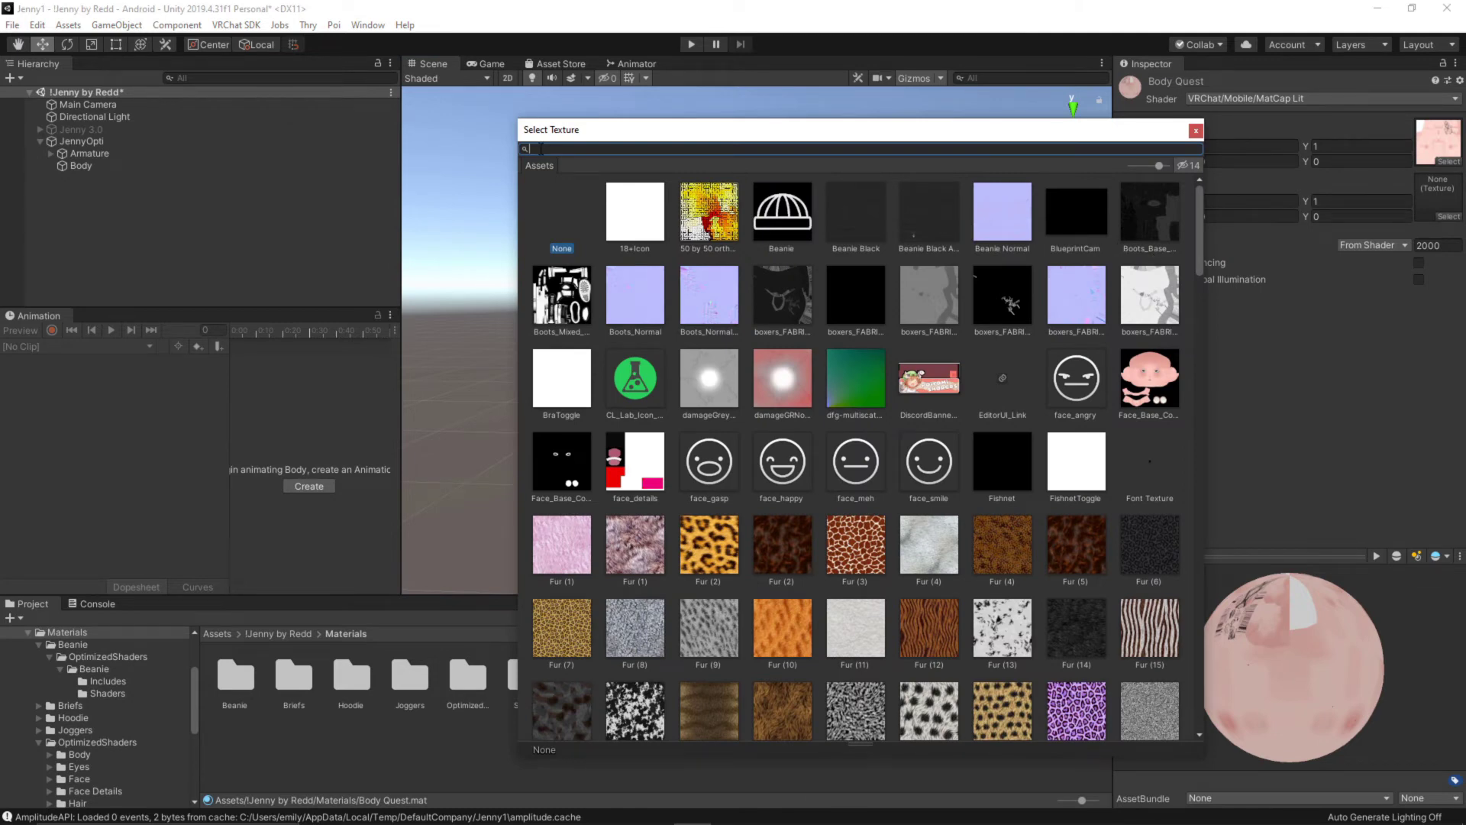
type("mat")
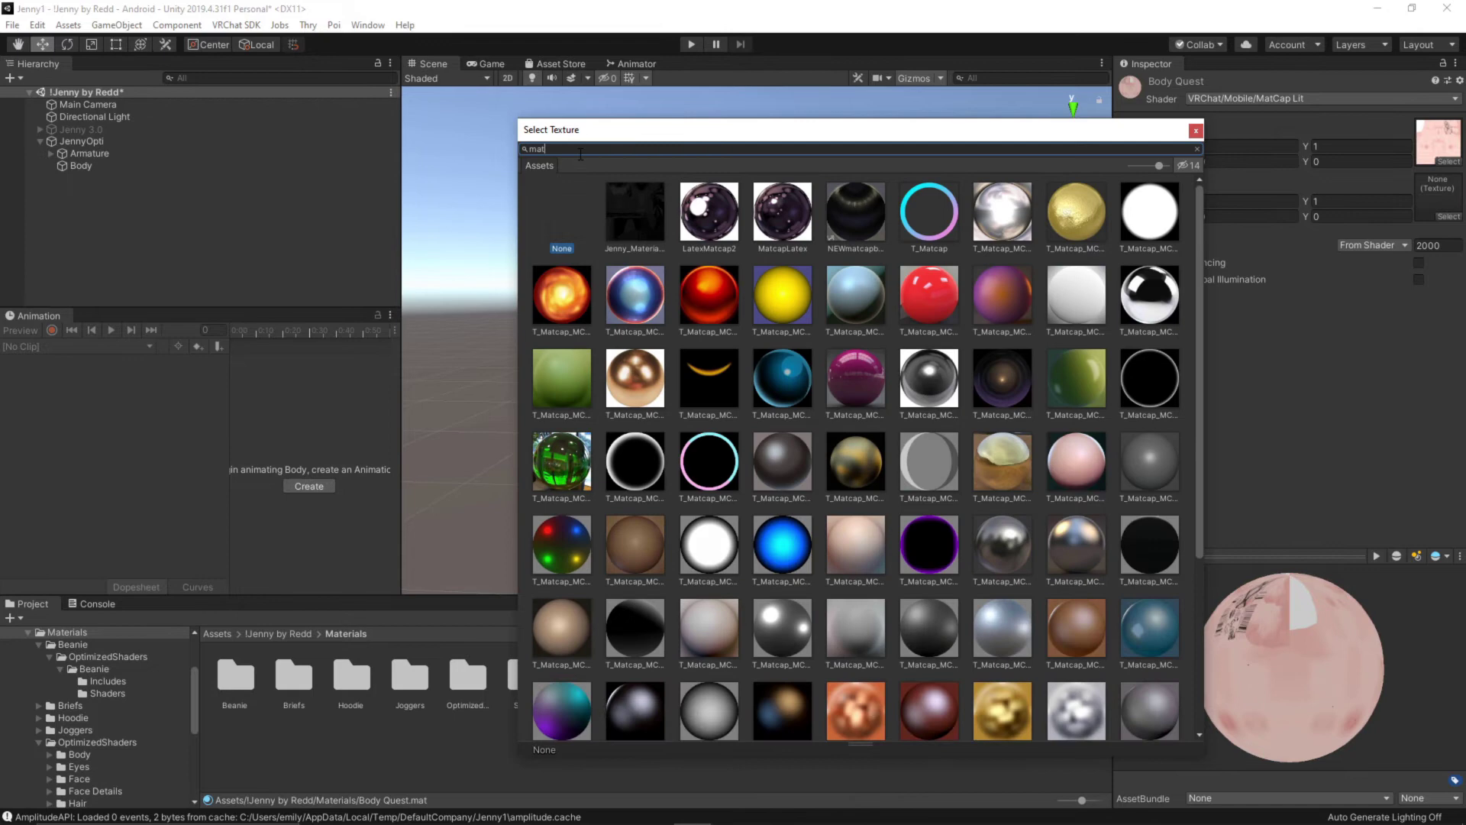
type("cap")
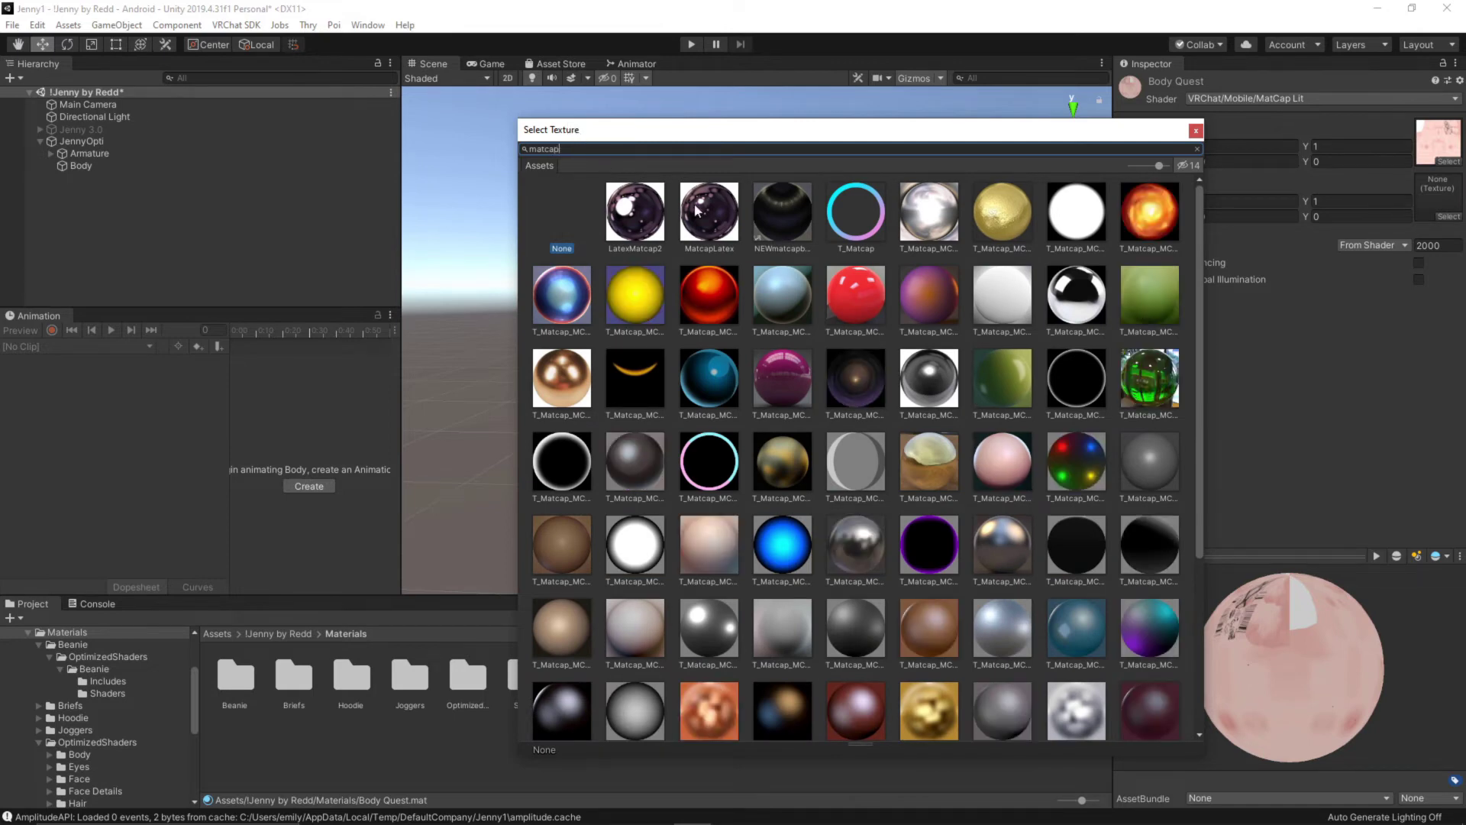
scroll(936, 338, "down", 1)
scroll(933, 331, "down", 2)
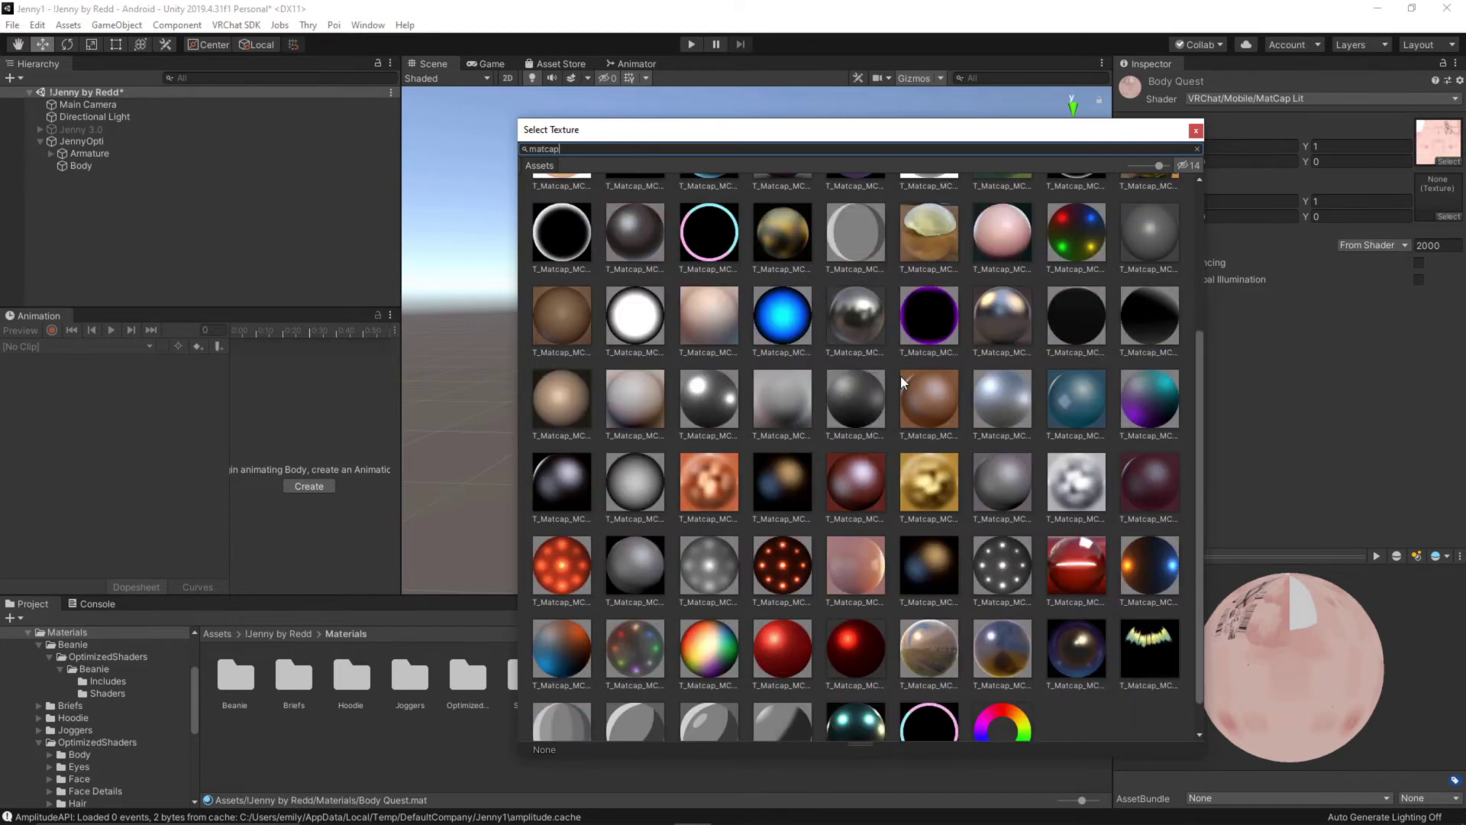
scroll(985, 341, "up", 1)
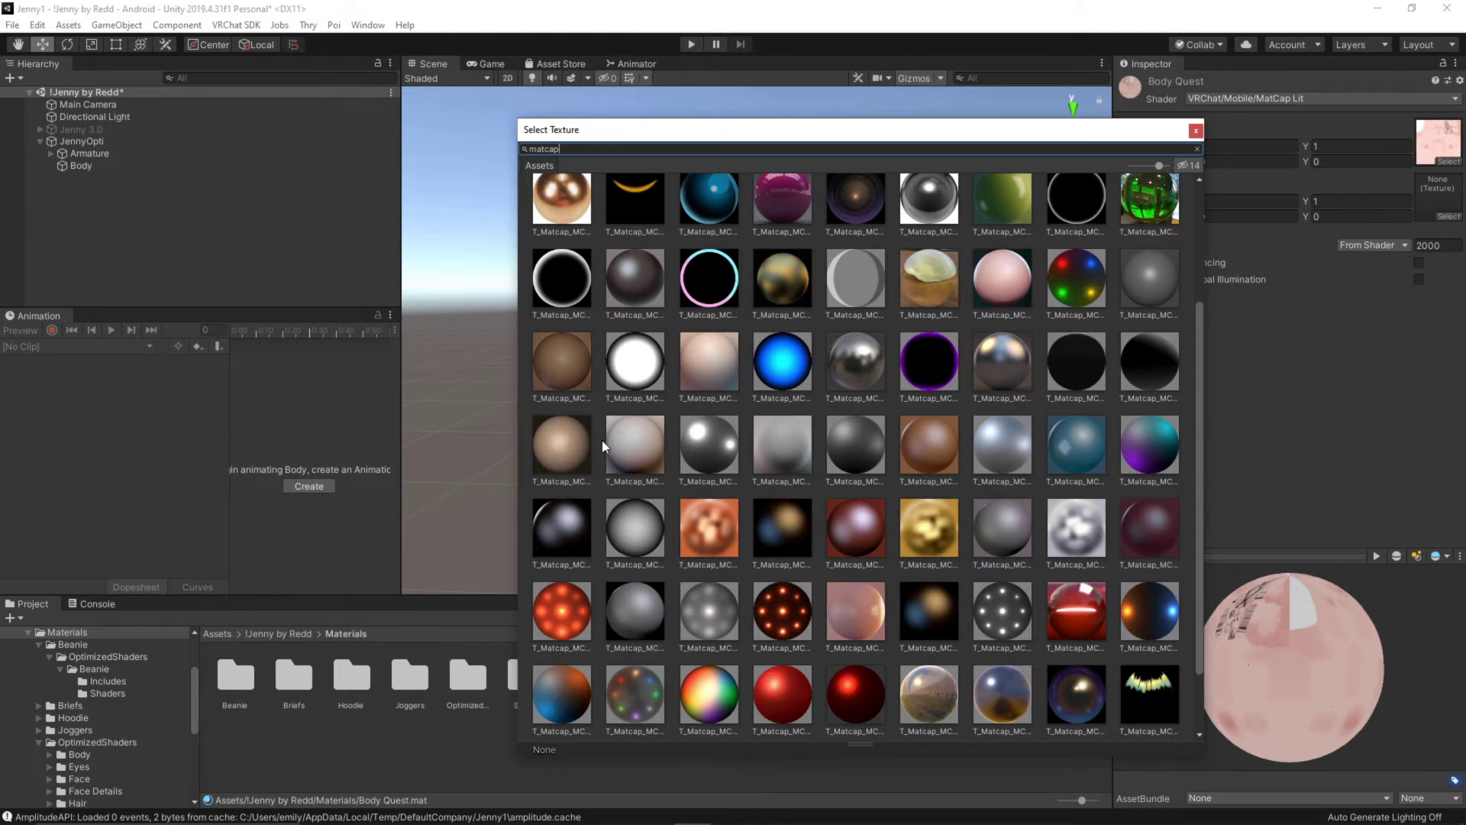
left_click(561, 361)
scroll(764, 328, "down", 2)
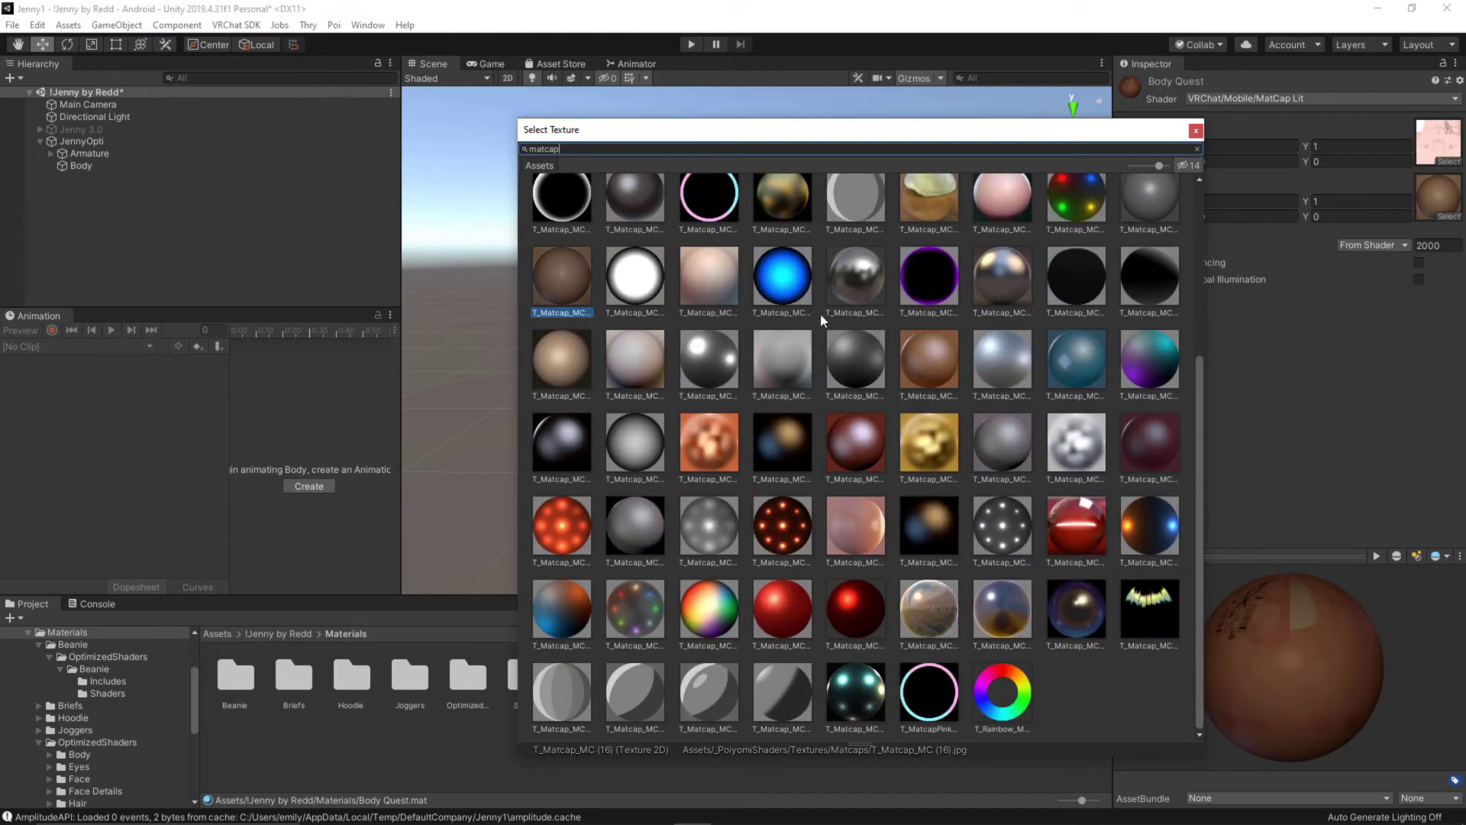
double_click(709, 276)
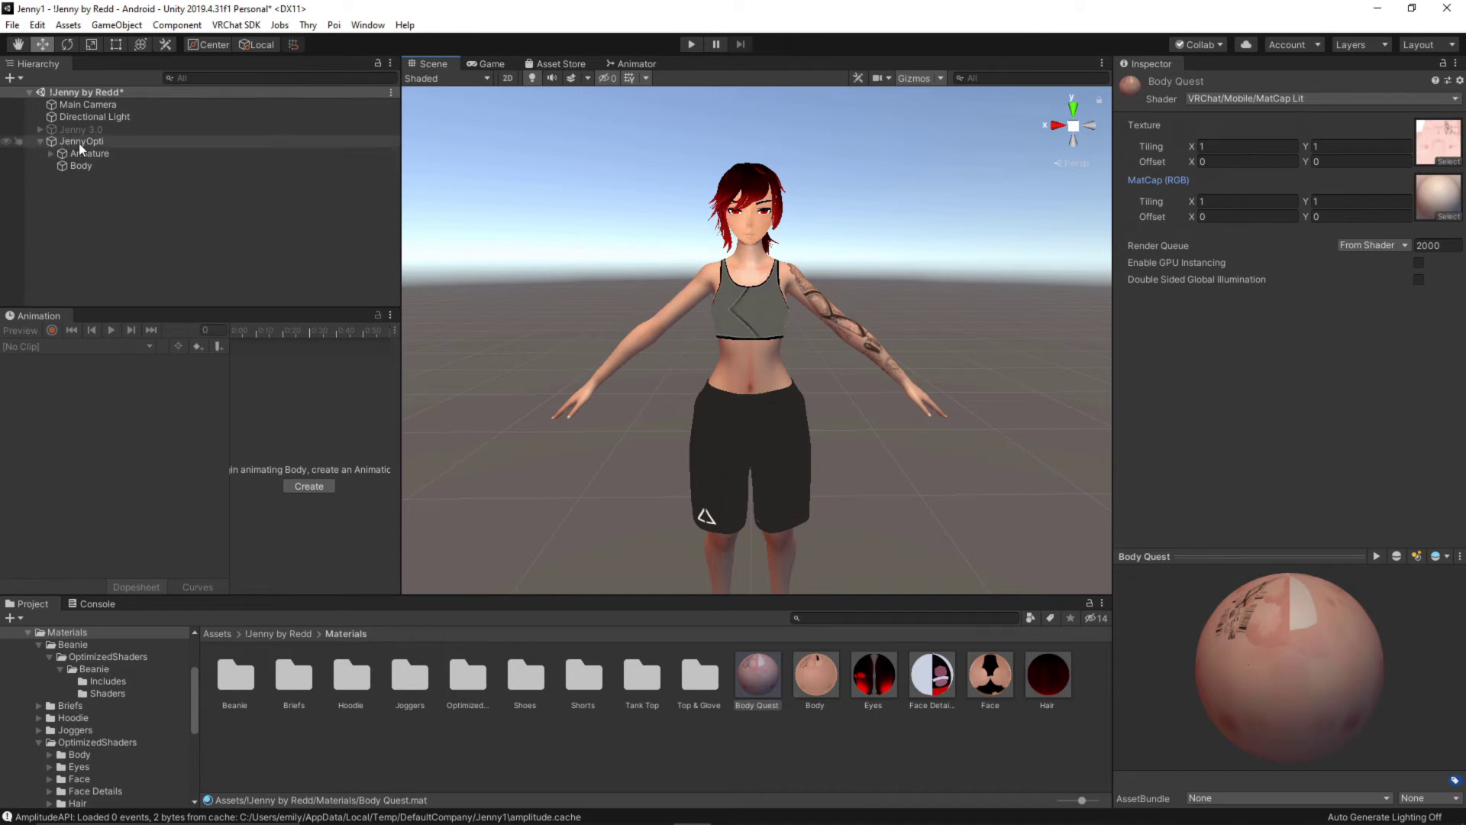
Locate the Body mesh's Face material, duplicate it and rename the copy Face Quest.
left_click(80, 166)
left_click(1340, 430)
right_click(988, 678)
left_click(980, 693)
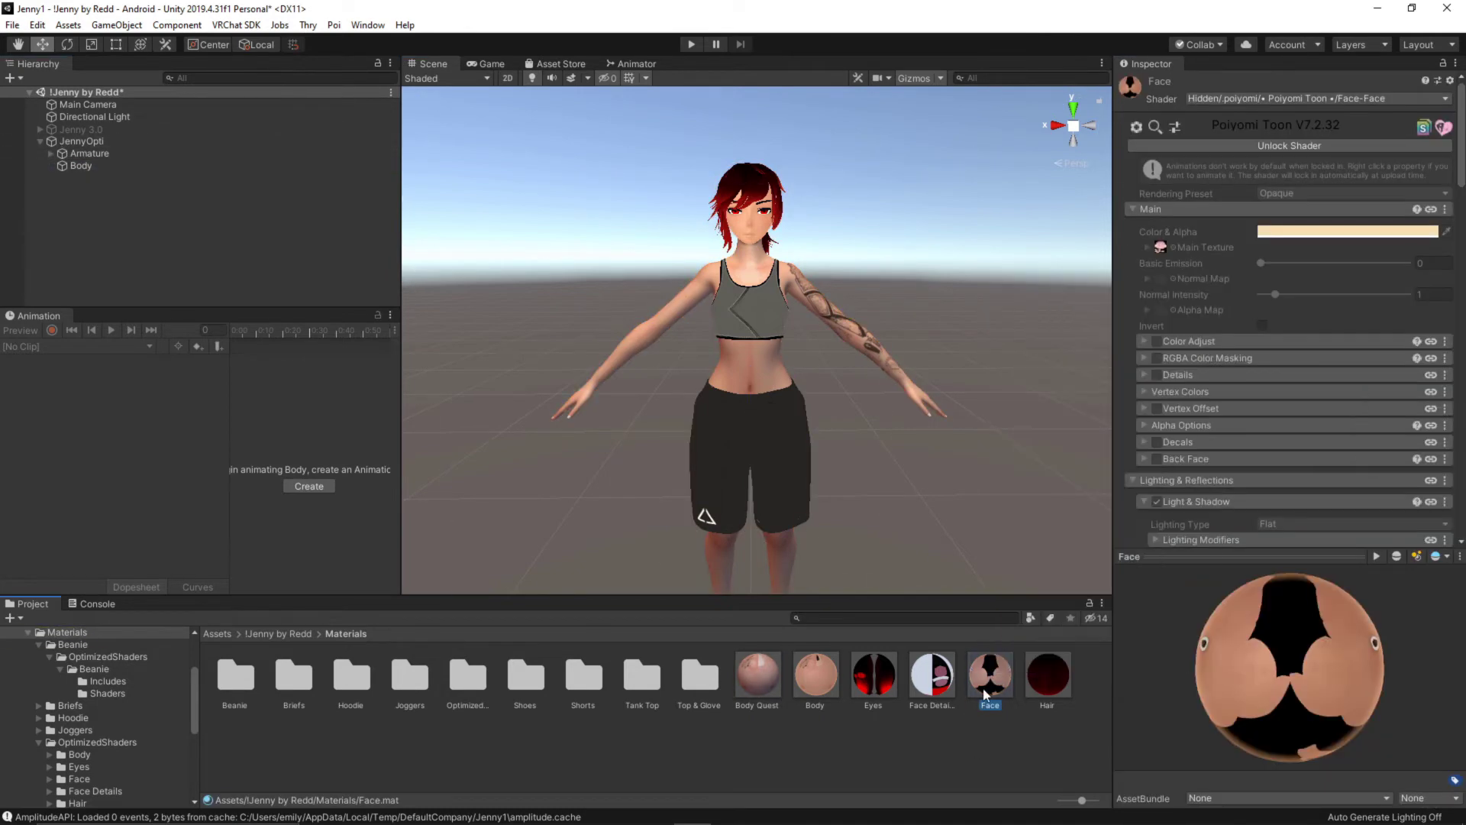
key("ctrl+d")
right_click(955, 691)
left_click(1017, 356)
type("Face Qure")
key("BackSpace")
key("BackSpace")
type("est")
key("Return")
Change the Face Quest material's shader to VRChat/Mobile/MatCap Lit and apply it to the avatar's face.
left_click(1290, 103)
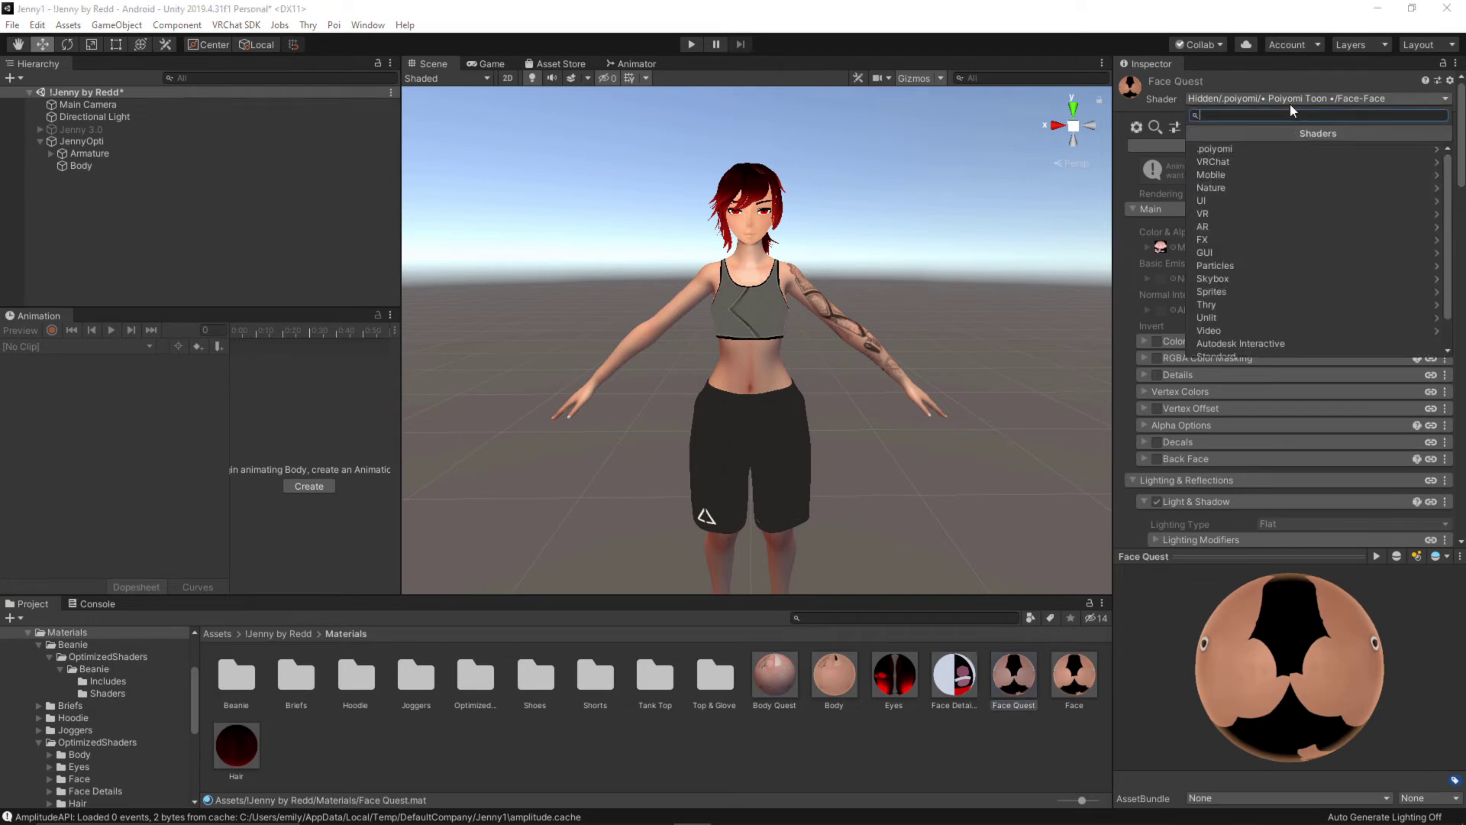
left_click(1237, 164)
left_click(1229, 150)
left_click(1224, 226)
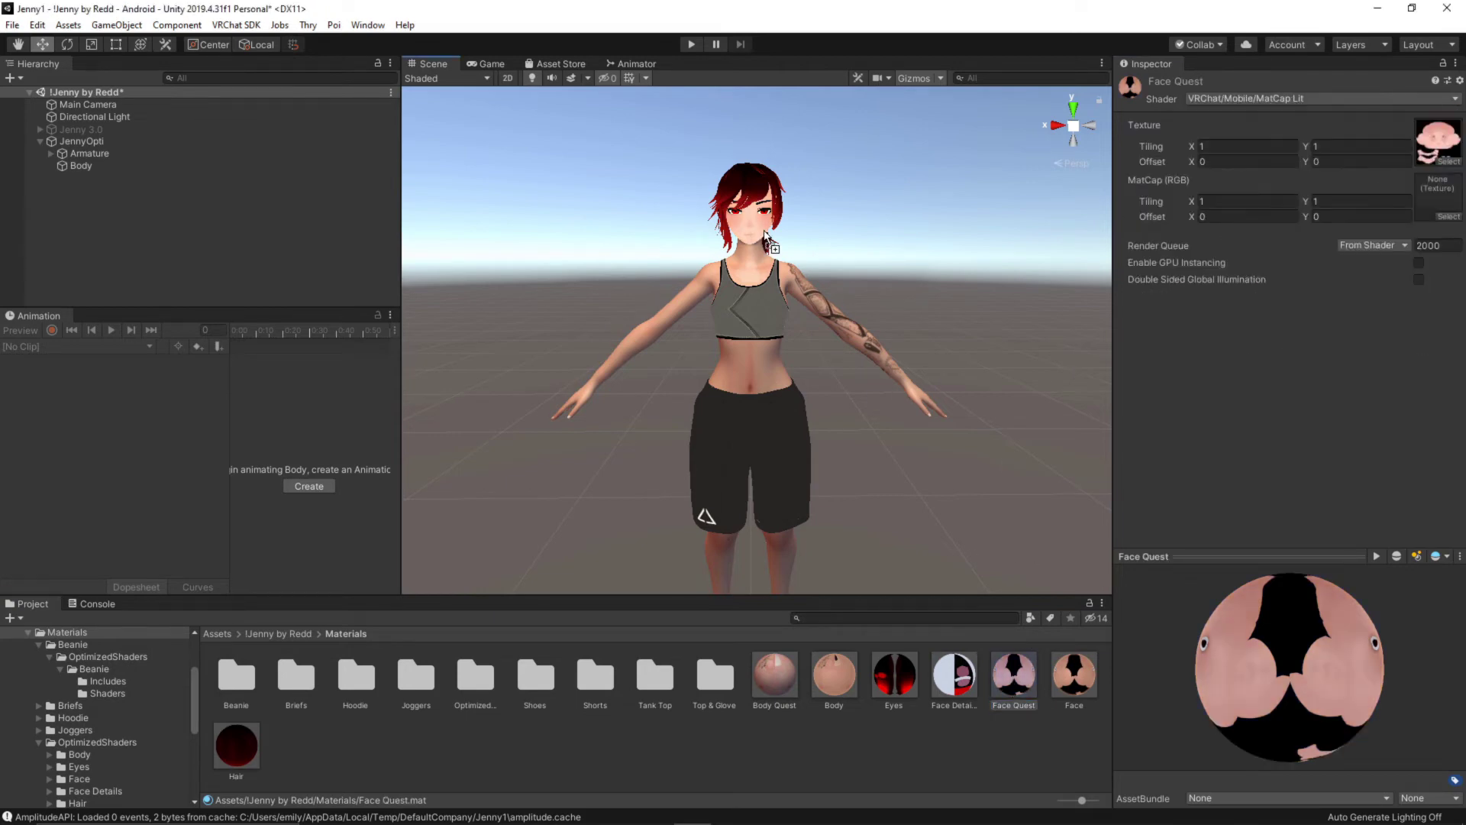
Assign the same light skin-toned matcap texture used on the body as the Face Quest material's MatCap.
left_click(1448, 217)
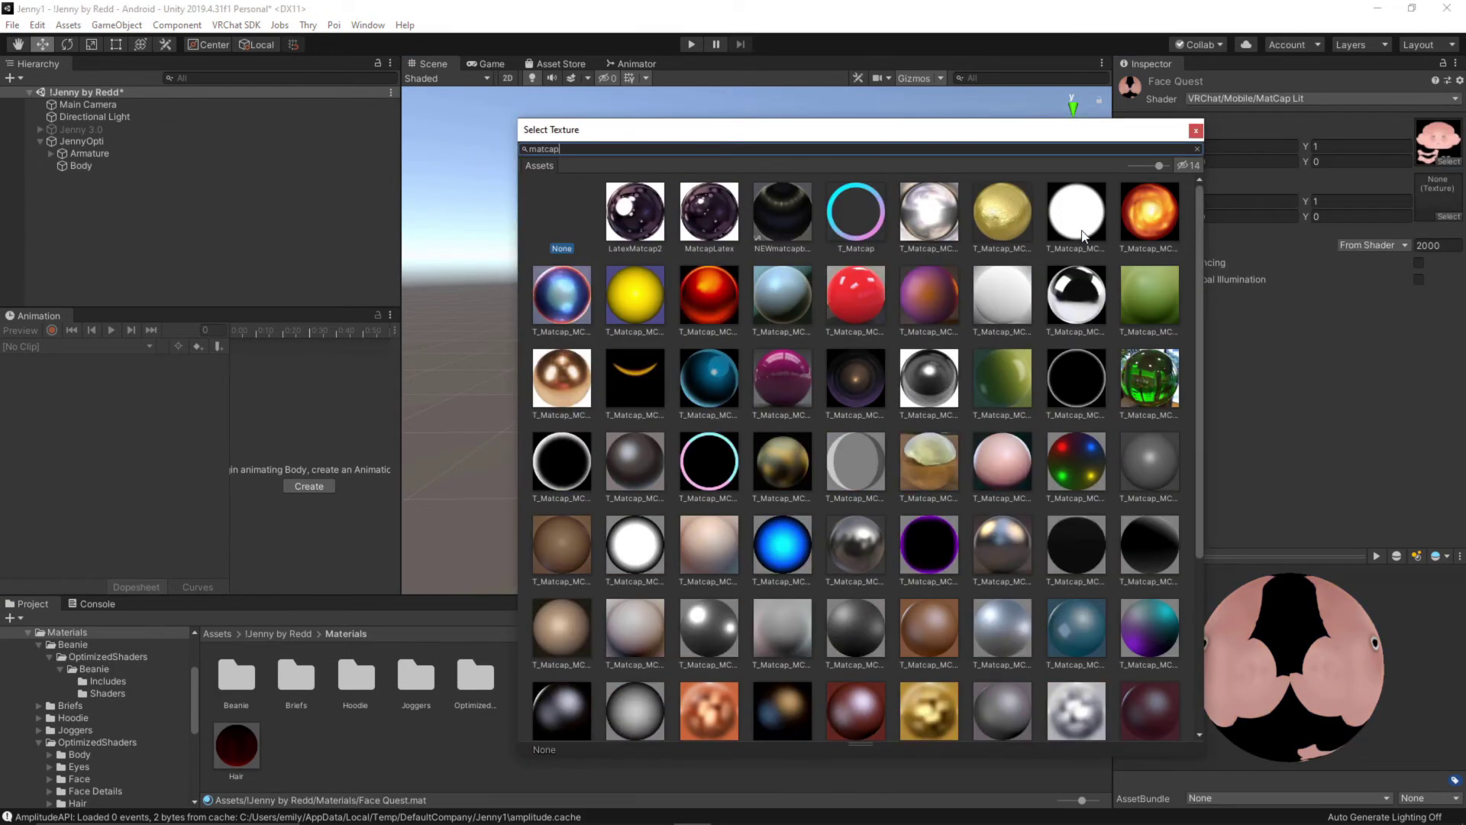
double_click(717, 536)
scroll(875, 304, "down", 7)
scroll(875, 304, "up", 6)
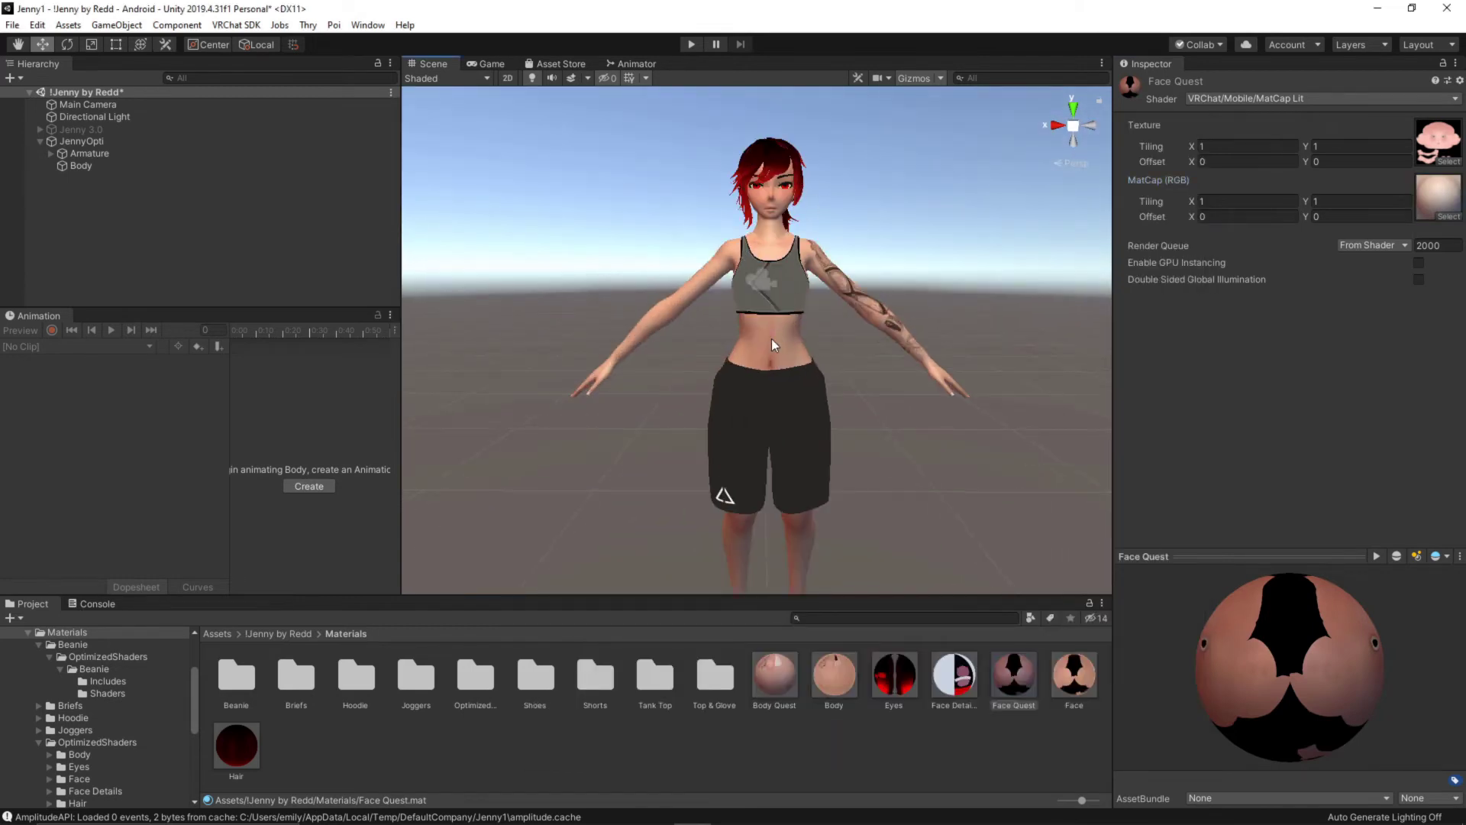
middle_click_drag(771, 344, 824, 330)
Check the Body mesh's Quest materials and review JennyOpti's size and performance warnings in the VRChat SDK Builder.
double_click(133, 167)
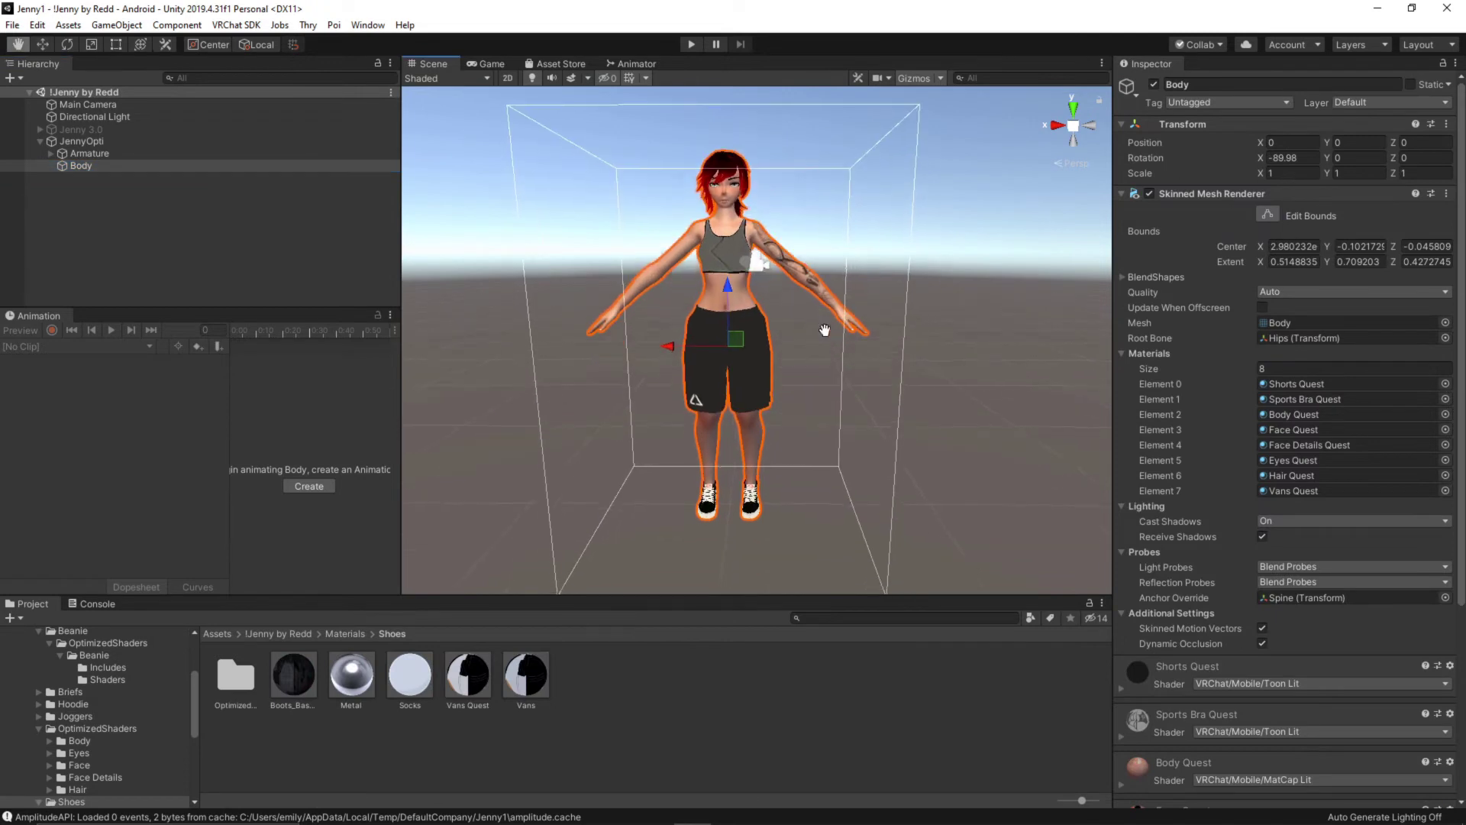
right_click_drag(846, 329, 849, 309)
mouse_move(849, 309)
middle_mouse_down()
mouse_move(863, 320)
mouse_move(821, 301)
middle_mouse_up()
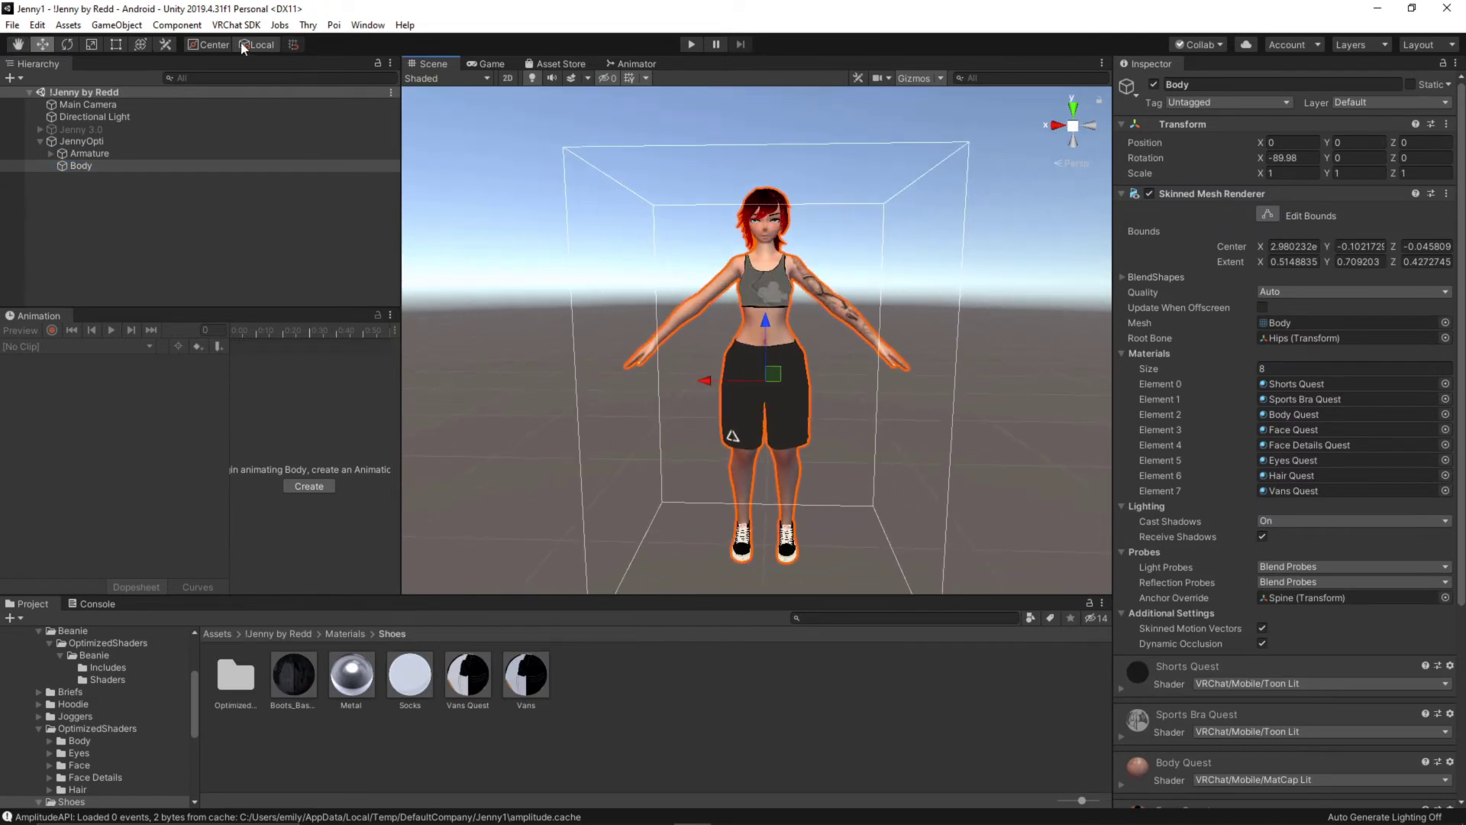
left_click(237, 24)
left_click(263, 64)
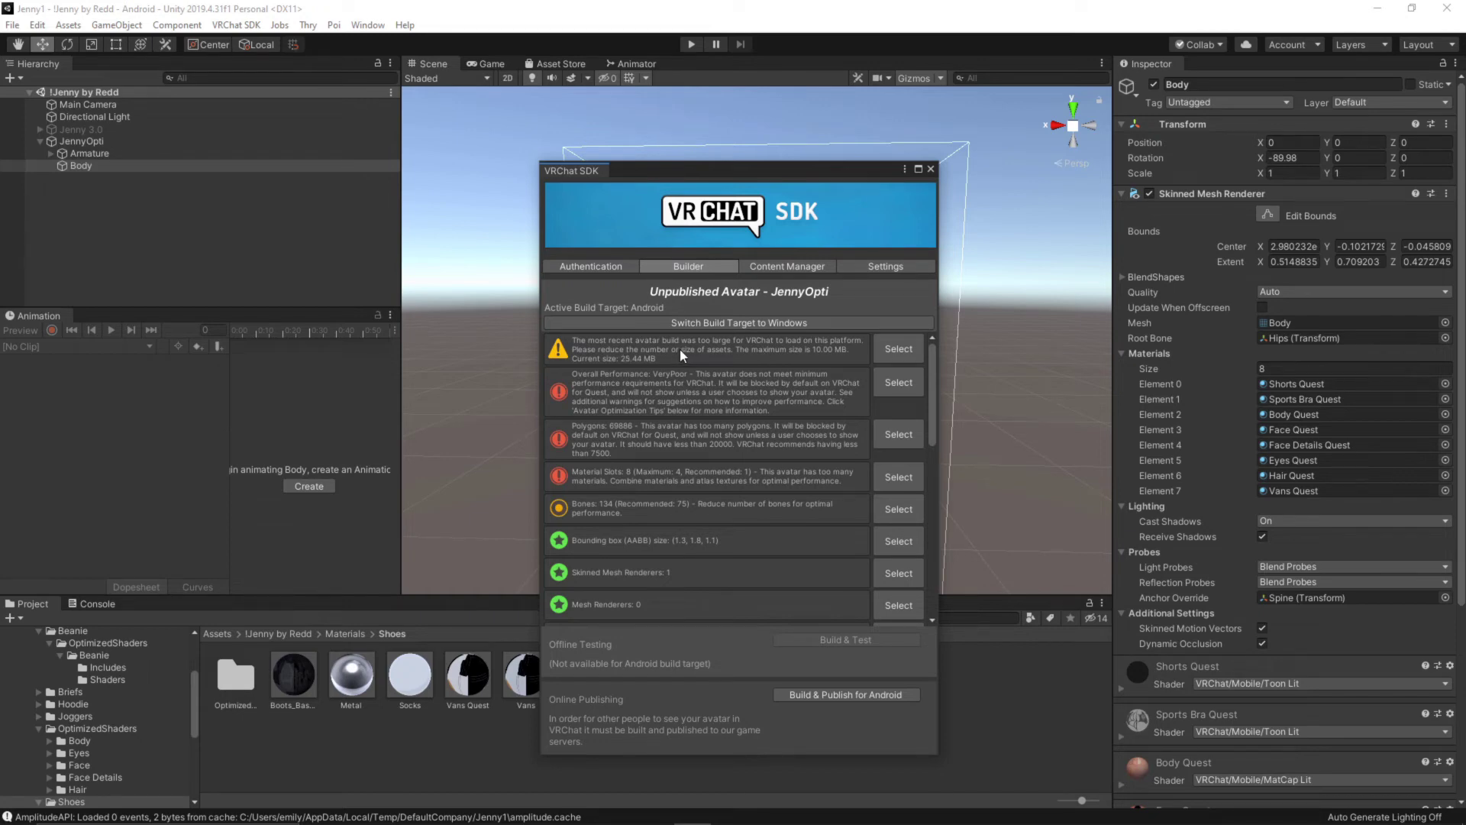
left_click(638, 359)
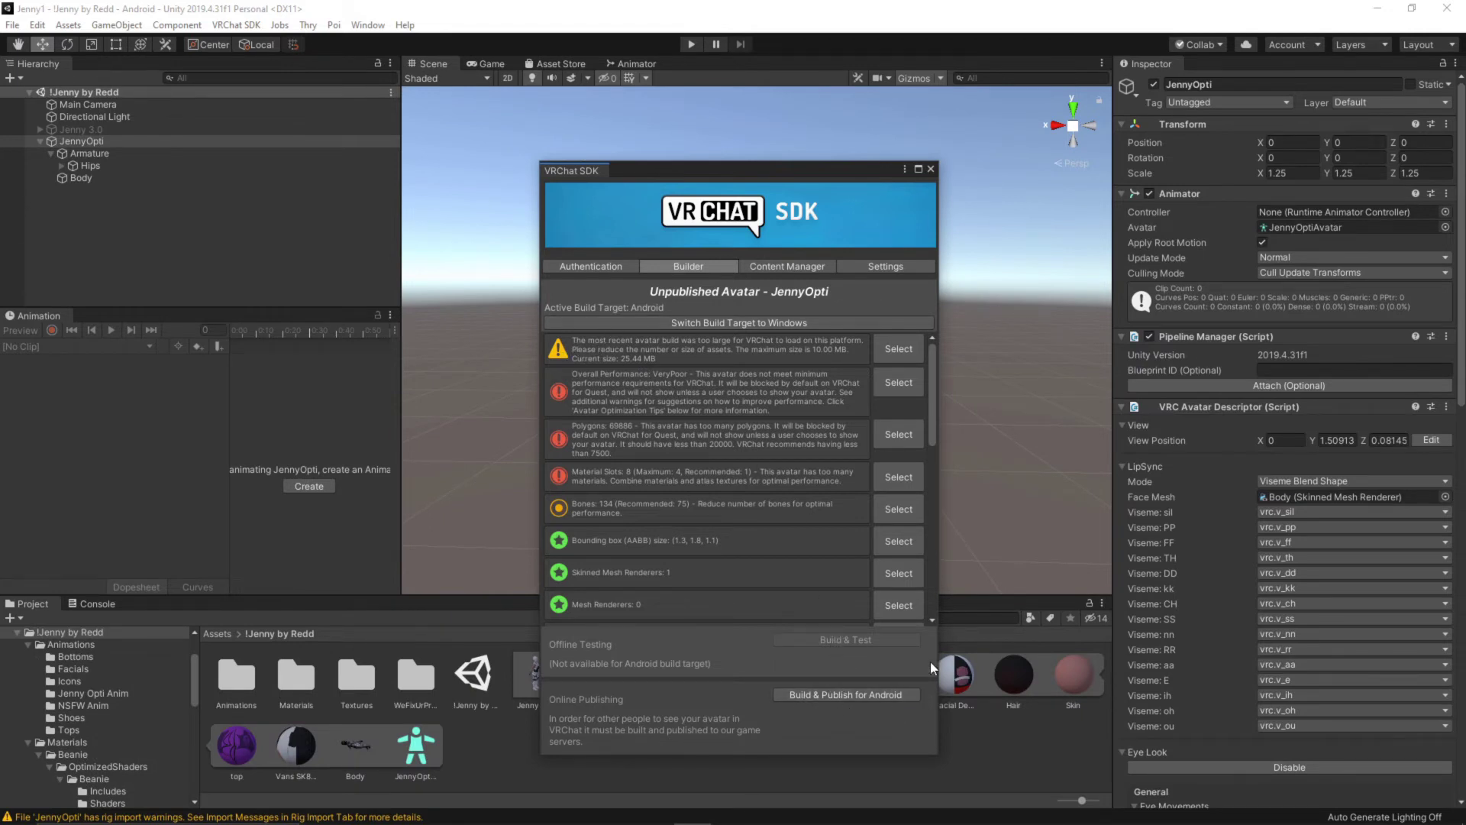
left_click(931, 168)
Locate the base color texture used by the Shorts Quest material and check its maximum size setting.
left_click(81, 178)
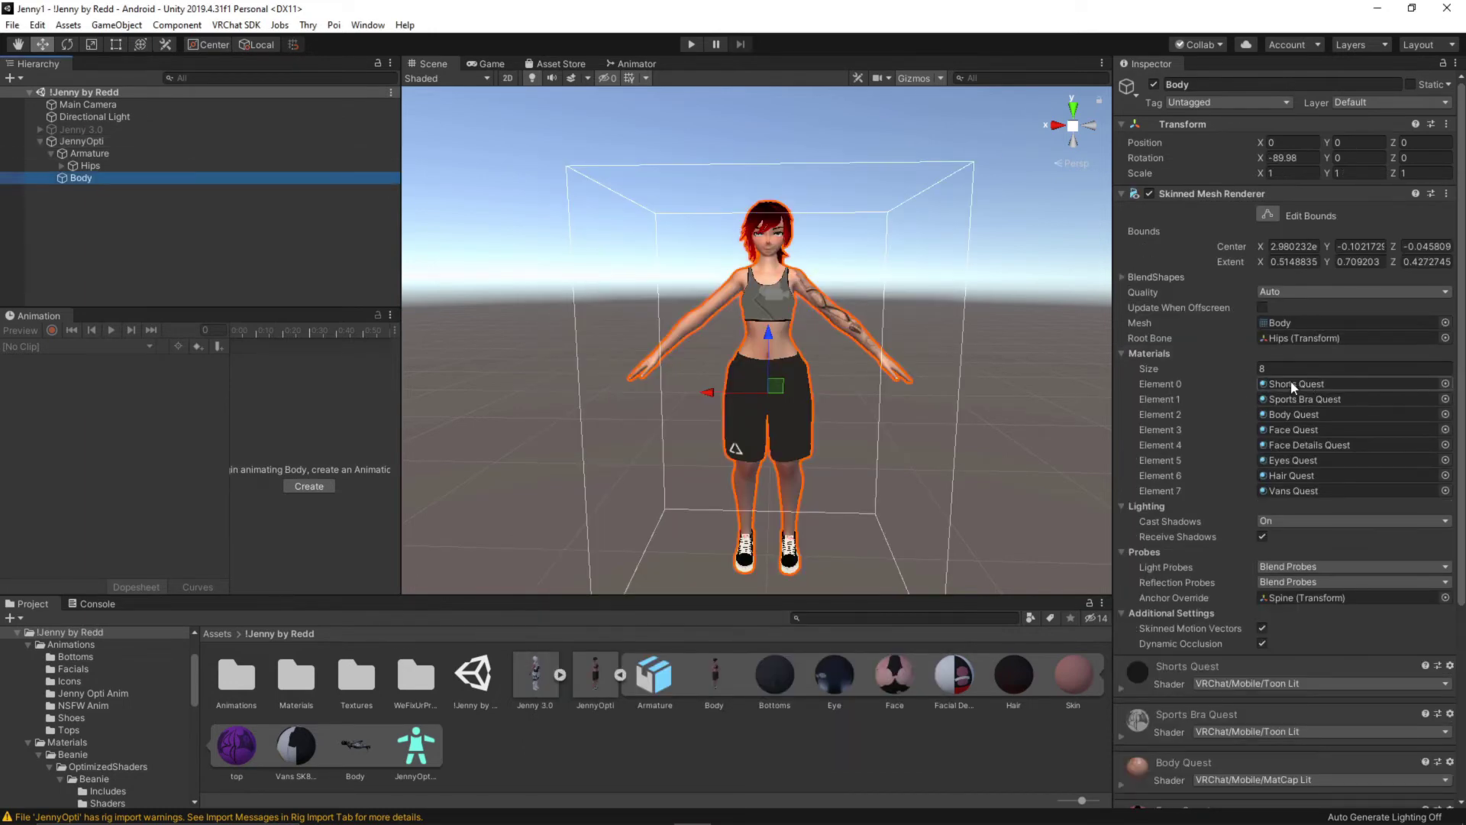
left_click(1291, 384)
left_click(293, 676)
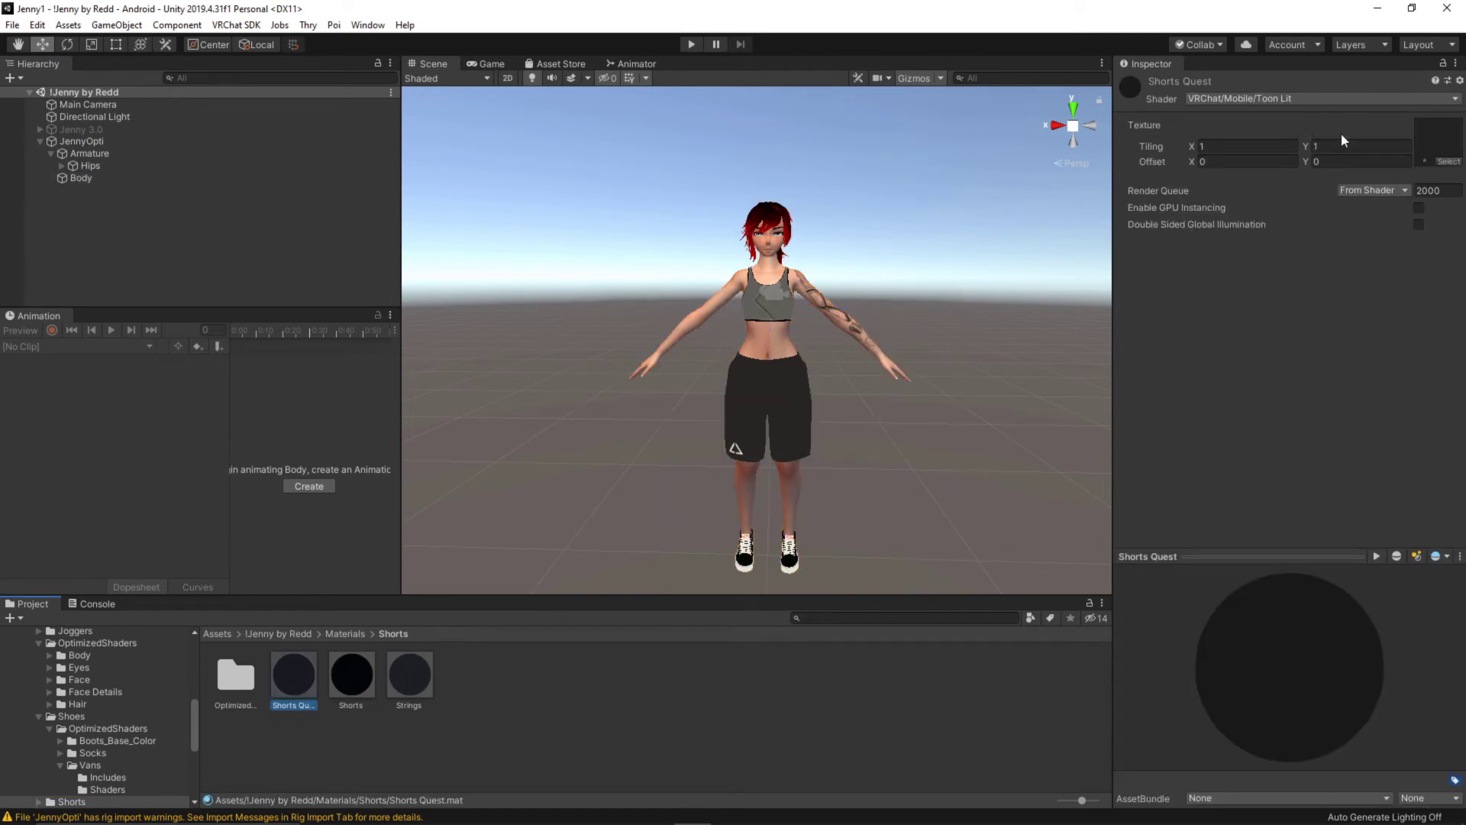
left_click(1438, 131)
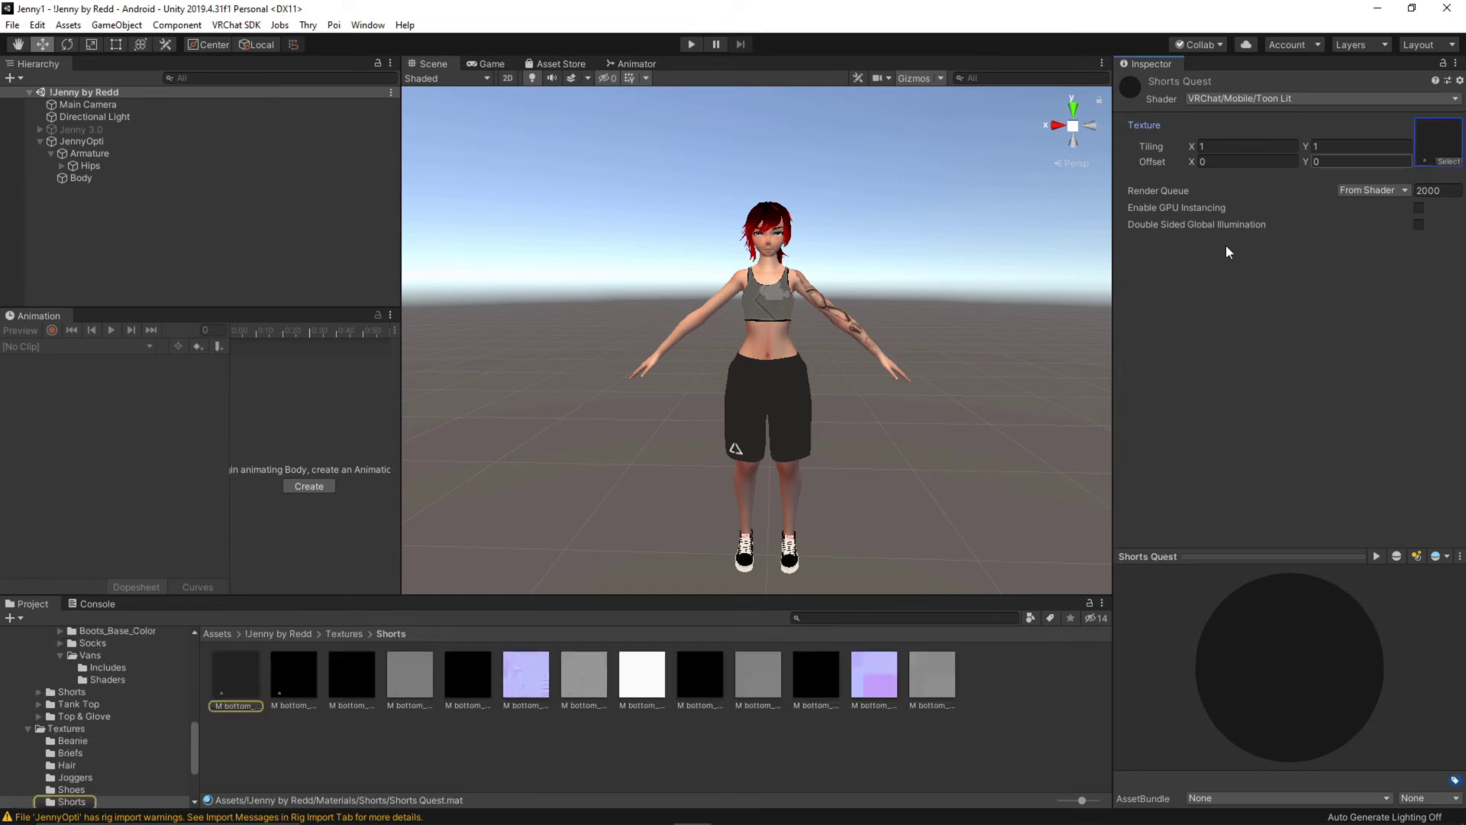
left_click(235, 672)
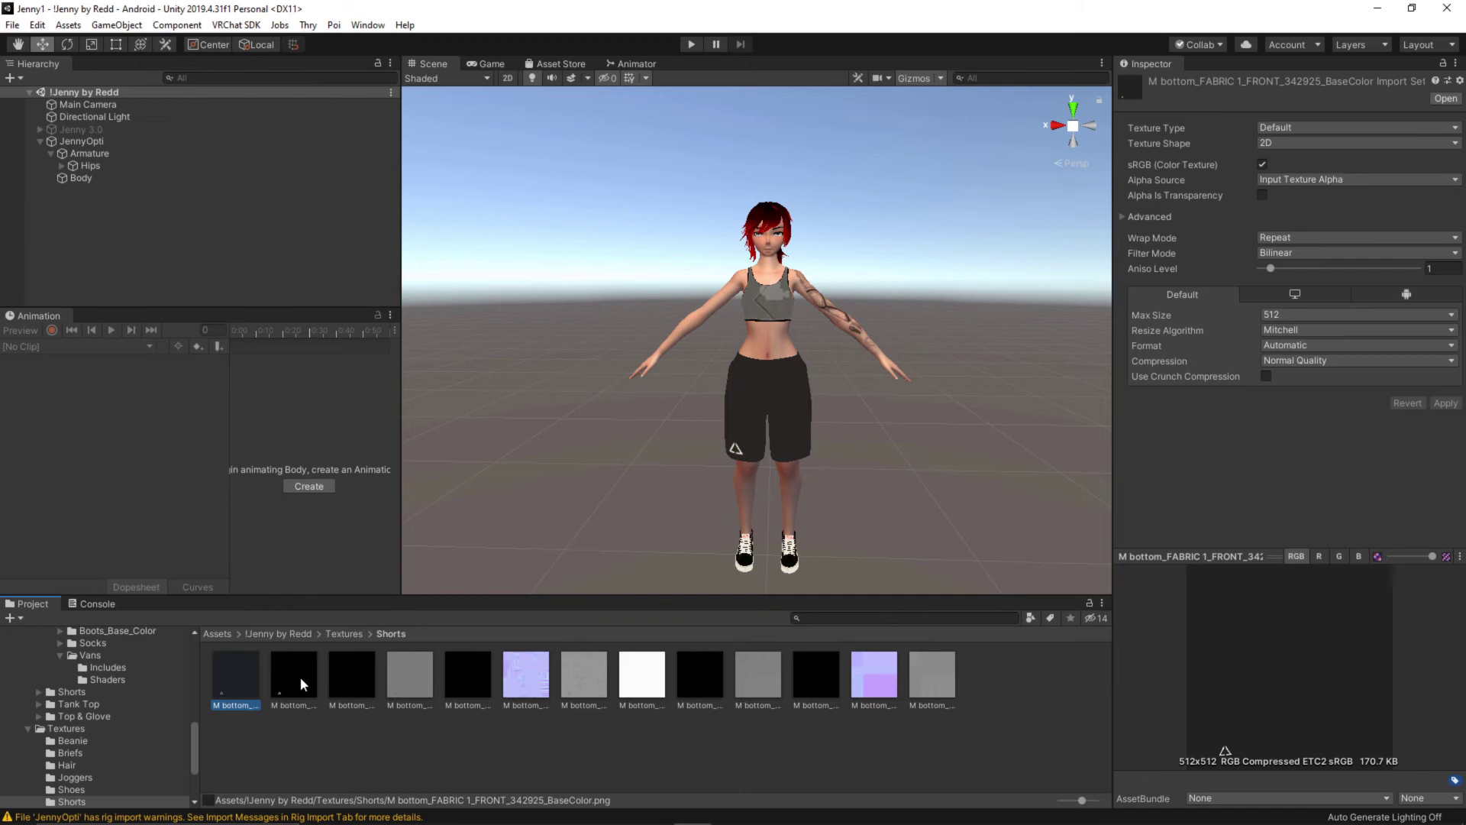
left_click(1287, 314)
left_click(1289, 311)
left_click(1289, 311)
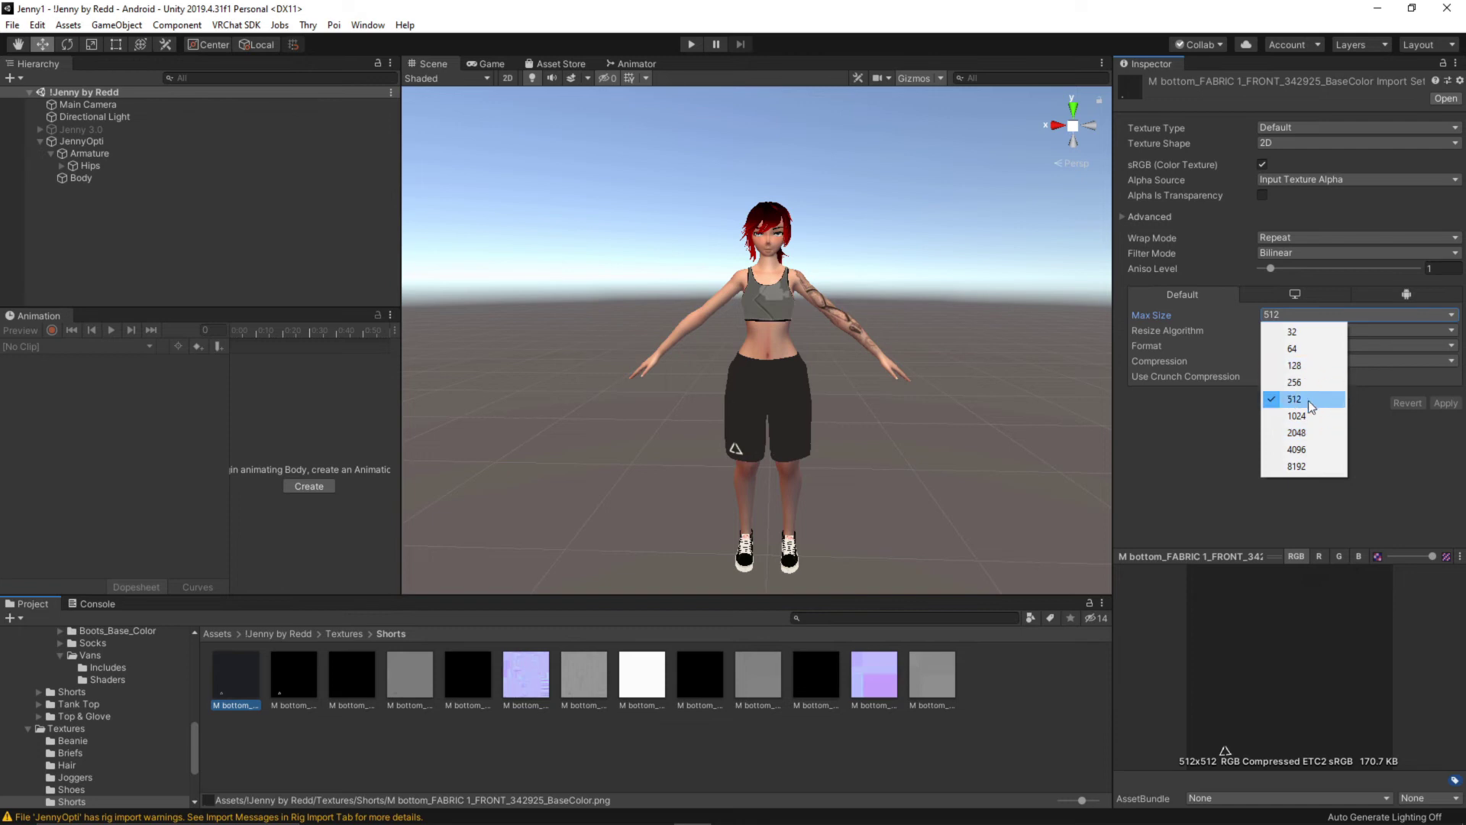
left_click(1240, 418)
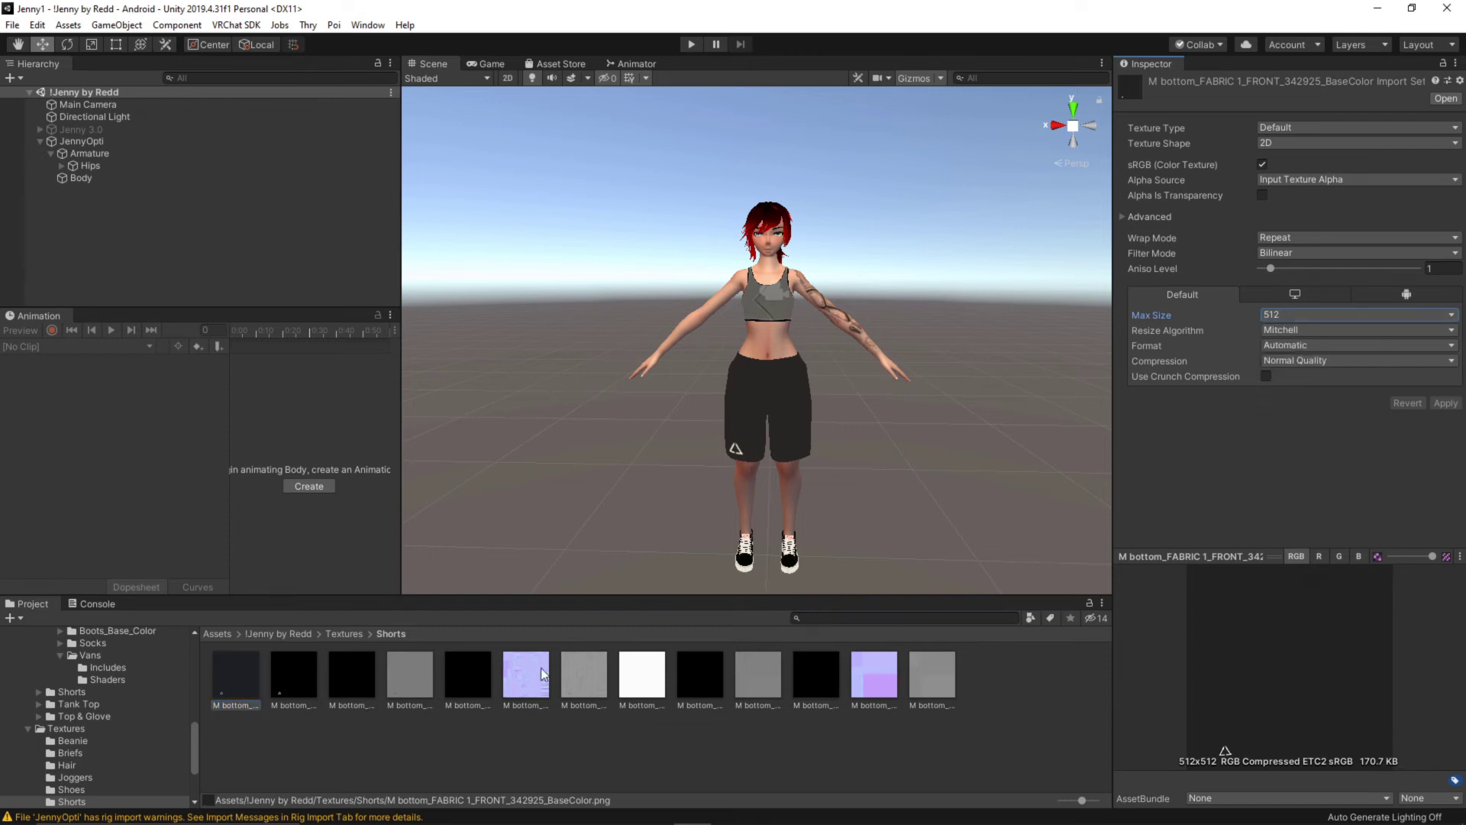
Locate the Sports Bra Quest material's base color texture, set its maximum size to 512 and apply the import settings.
left_click(100, 181)
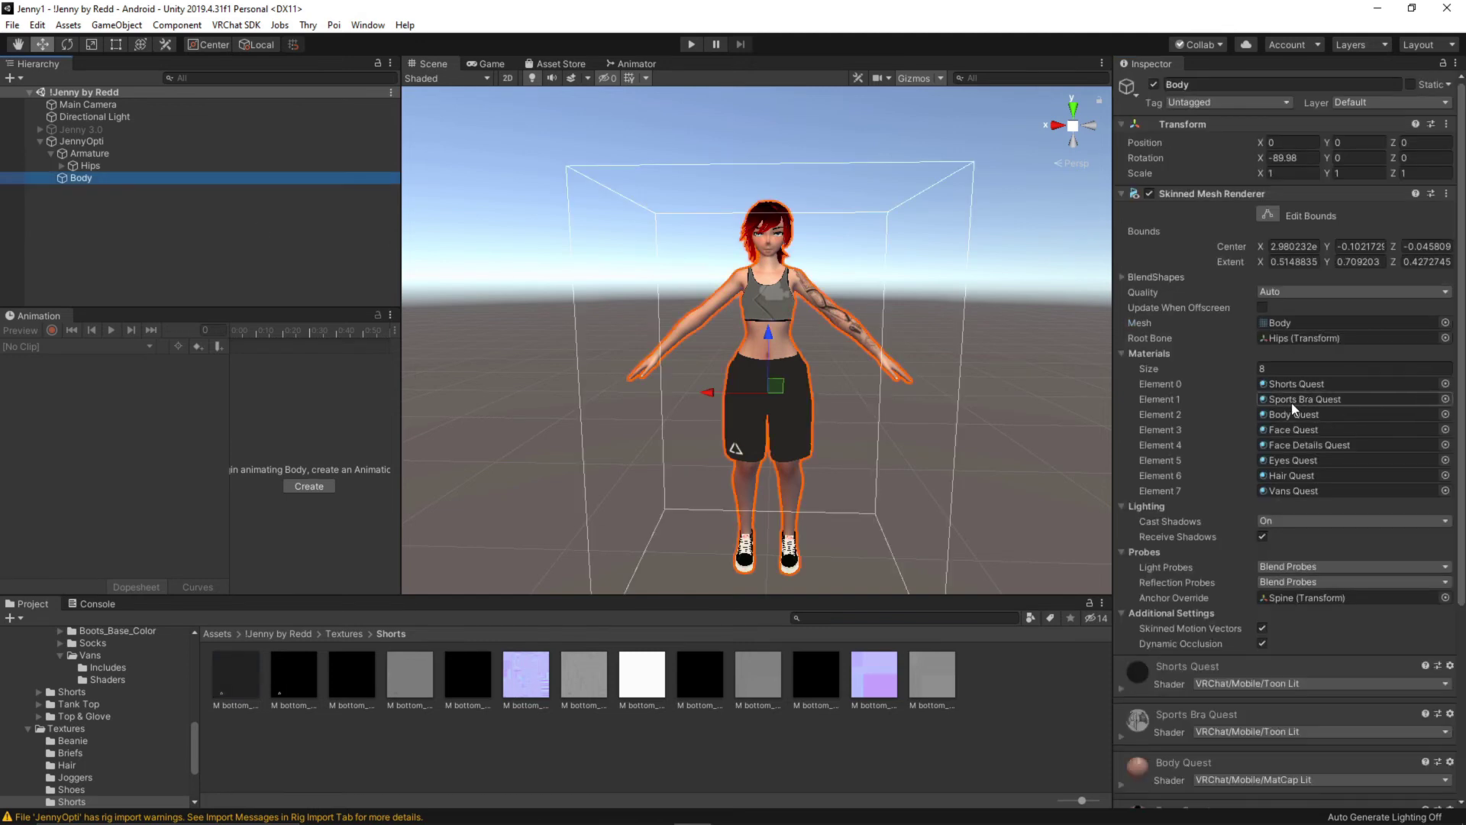
left_click(1290, 399)
left_click(405, 674)
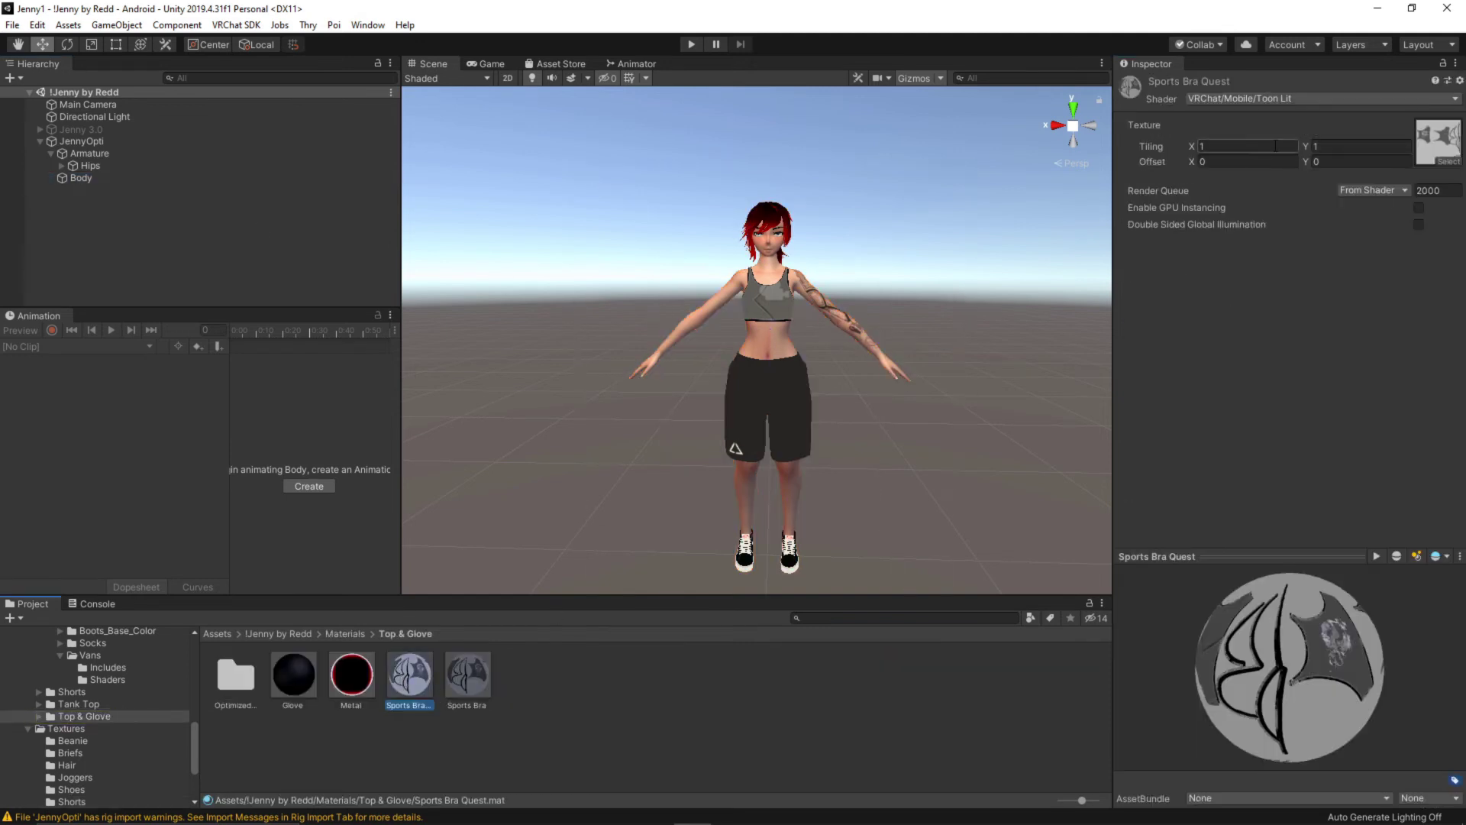
left_click(1435, 141)
left_click(293, 675)
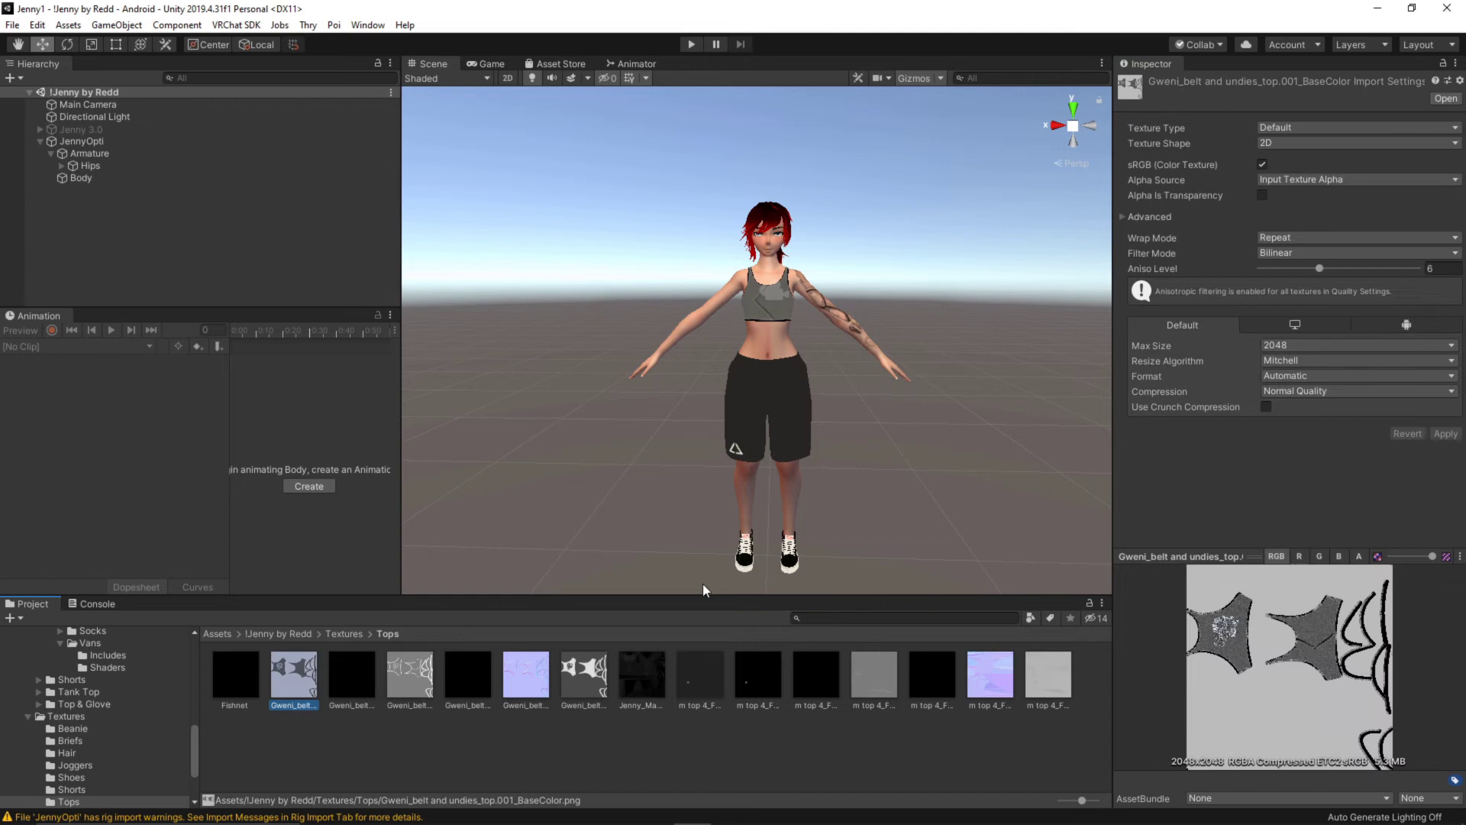
left_click(1279, 345)
left_click(1304, 430)
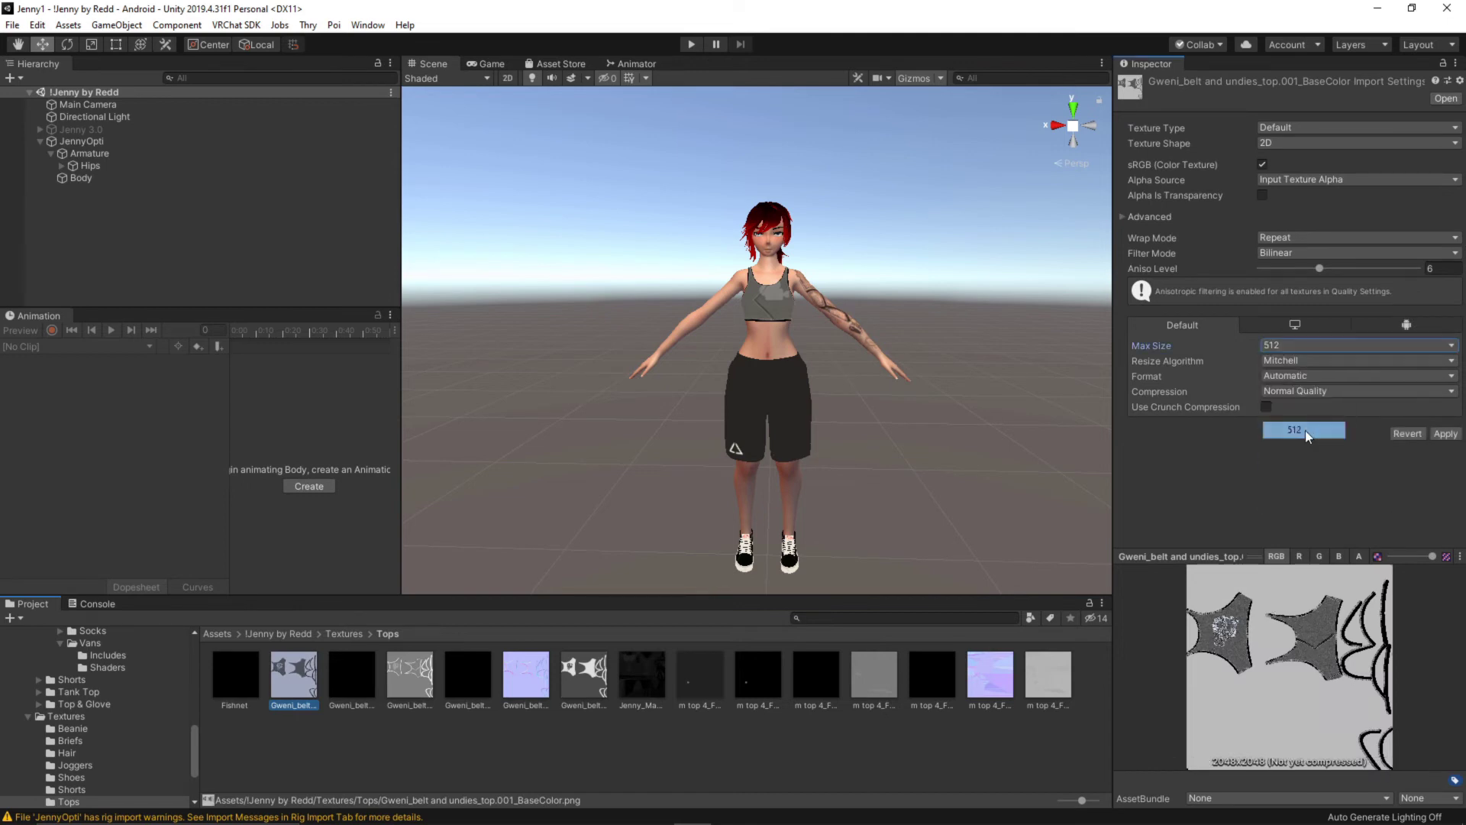
left_click(1445, 433)
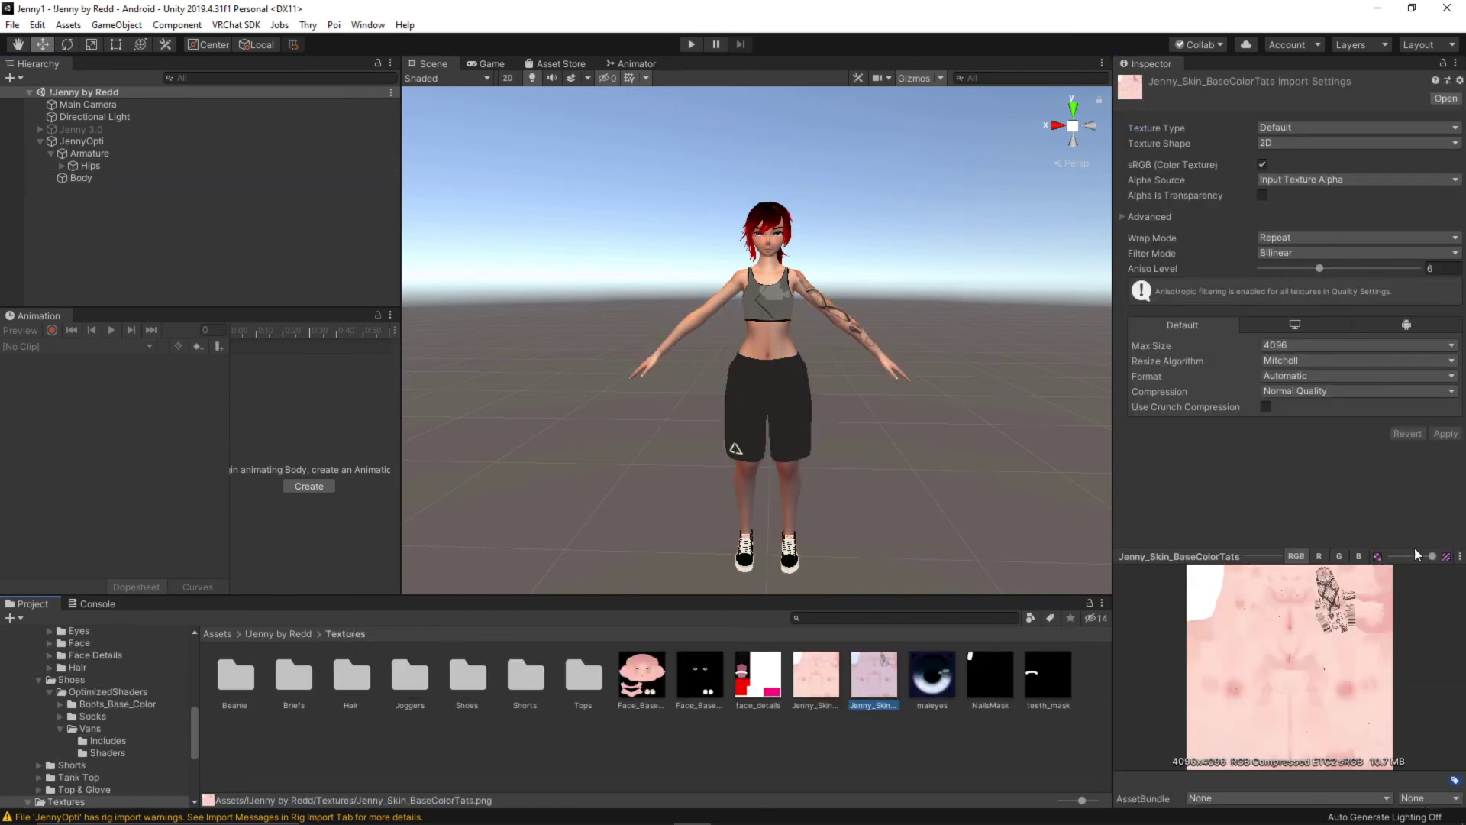
Set the maximum size of the Jenny_Skin_BaseColorTats texture to 1024 and apply the import settings.
left_click(1298, 345)
left_click(1296, 446)
left_click(1446, 432)
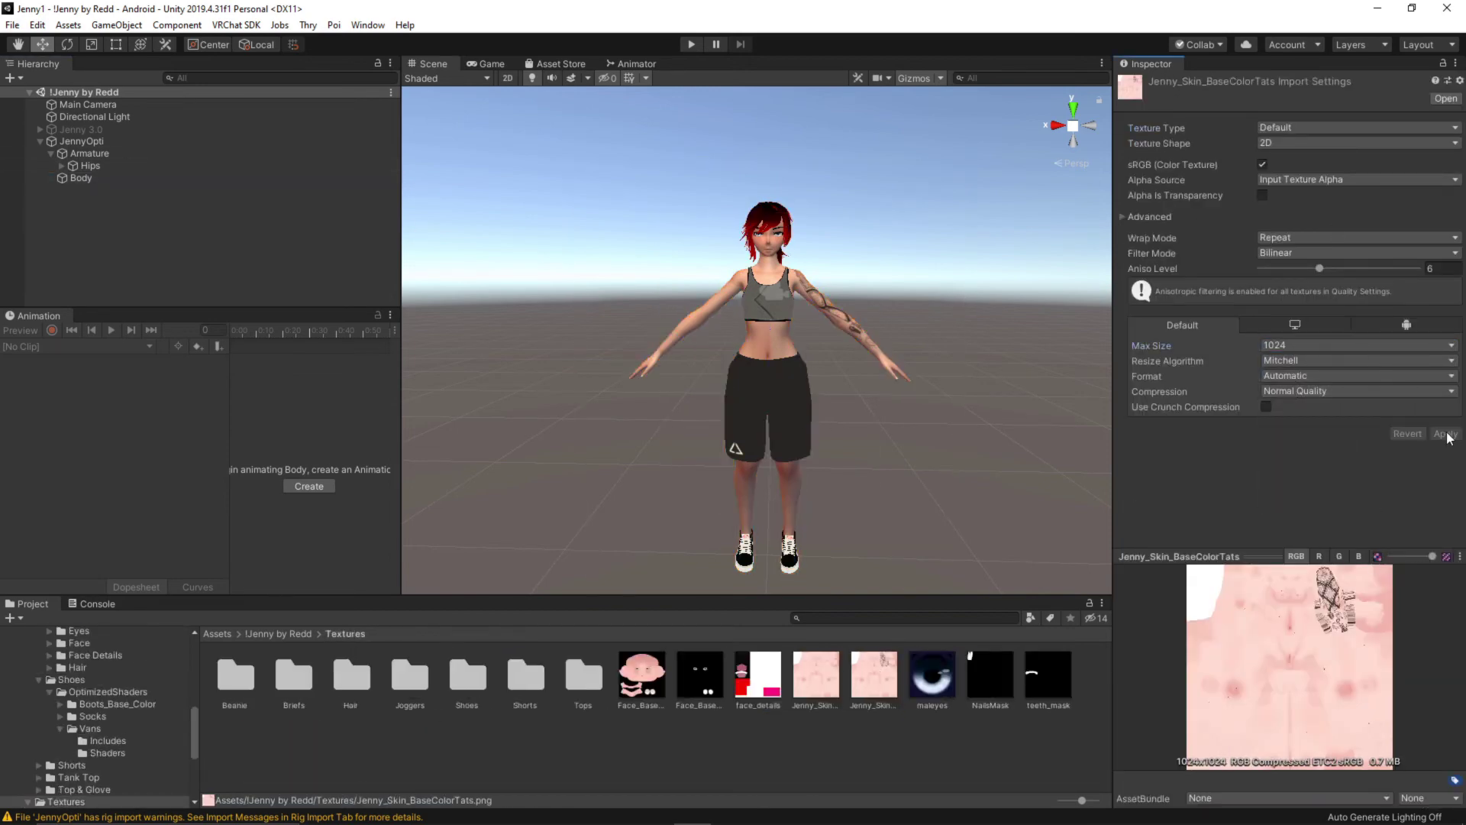
Locate the Face Quest material's Face_Base_Color texture, reduce its maximum size and apply the import settings.
left_click(87, 142)
left_click(80, 177)
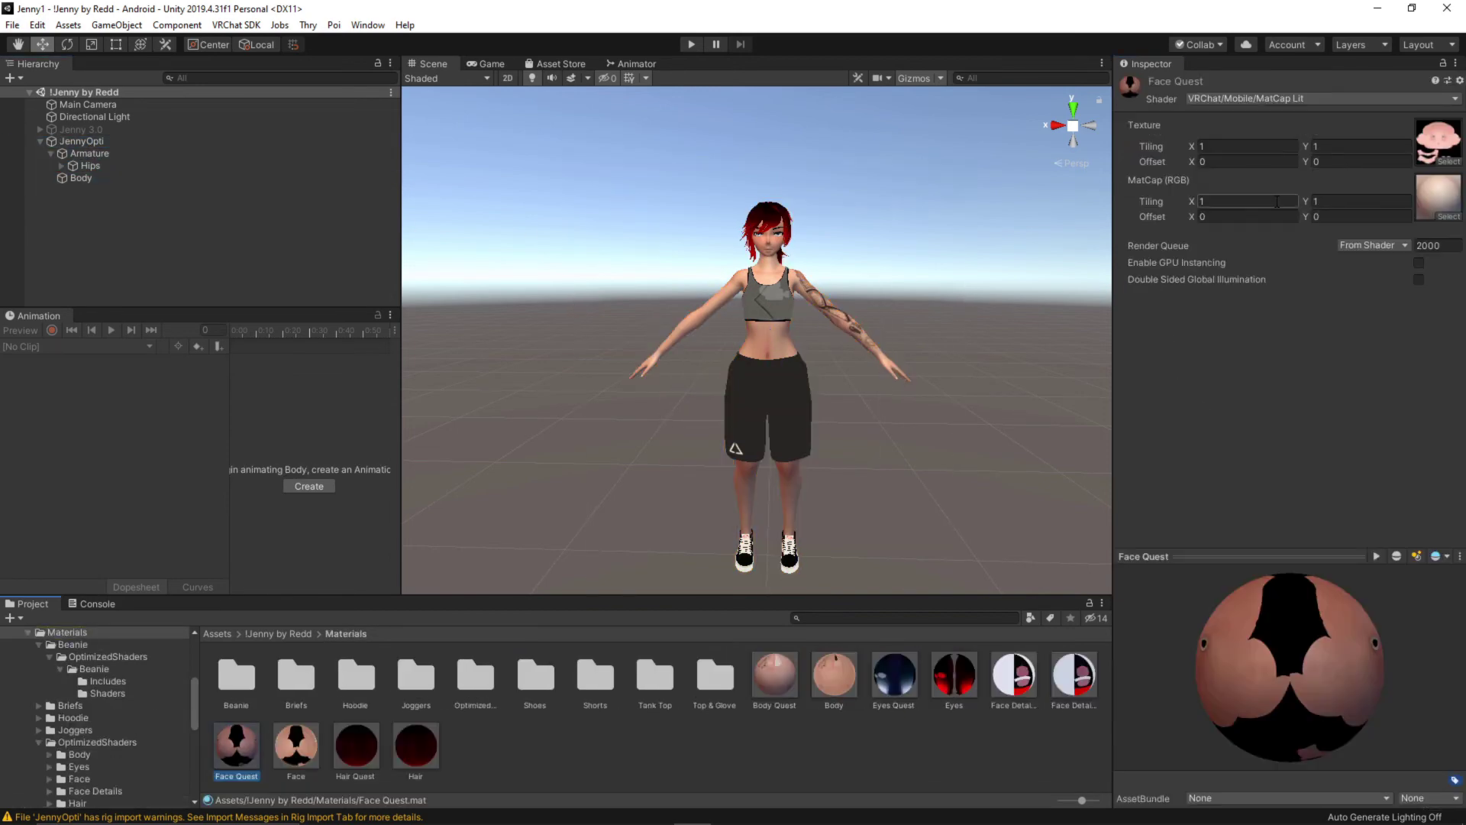
left_click(641, 675)
left_click(1359, 315)
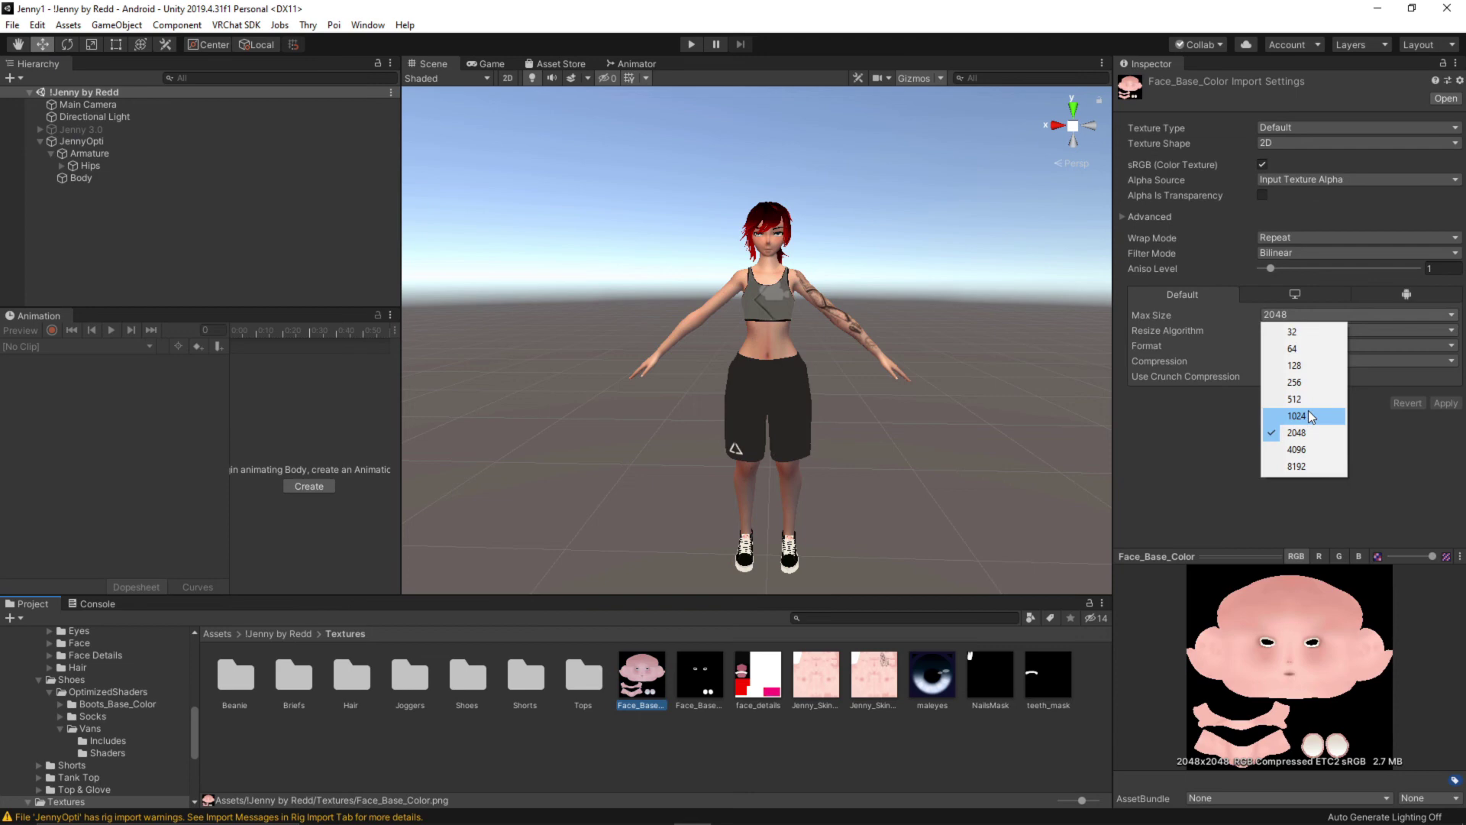
left_click(1282, 407)
left_click(1445, 403)
Set the maximum size of the face_details texture used by the Body mesh to 512 and apply the import settings.
left_click(82, 179)
left_click(758, 676)
left_click(1298, 314)
left_click(1283, 391)
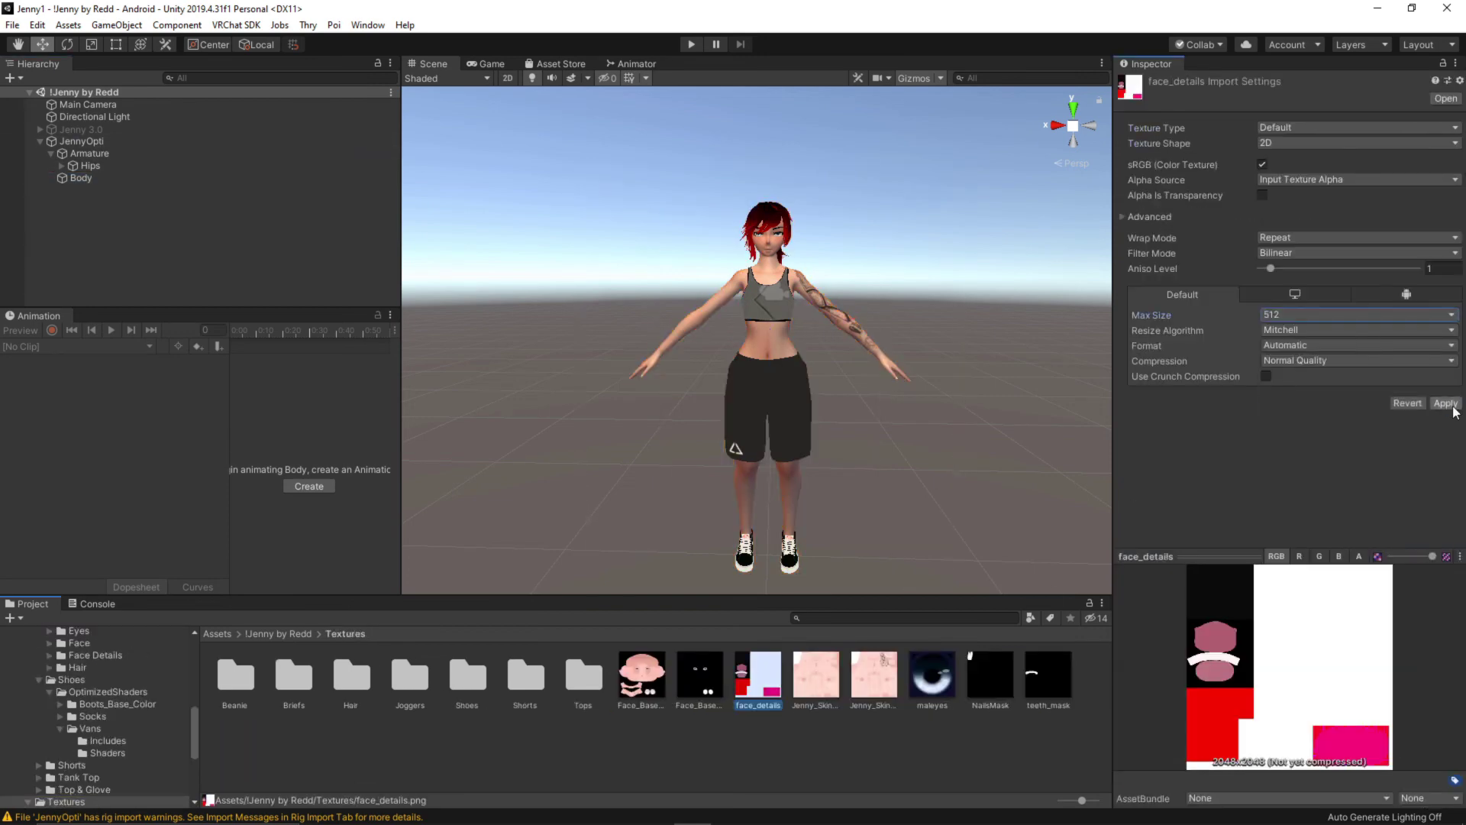
left_click(1449, 404)
Locate the texture used by the Eyes Quest material, reduce its maximum size and apply the import settings.
left_click(80, 177)
double_click(1329, 460)
double_click(1436, 139)
left_click(1355, 315)
left_click(1301, 420)
left_click(1444, 403)
Locate the Hair Quest material's texture in the Hair textures folder, reduce its maximum size and apply the import settings.
left_click(80, 177)
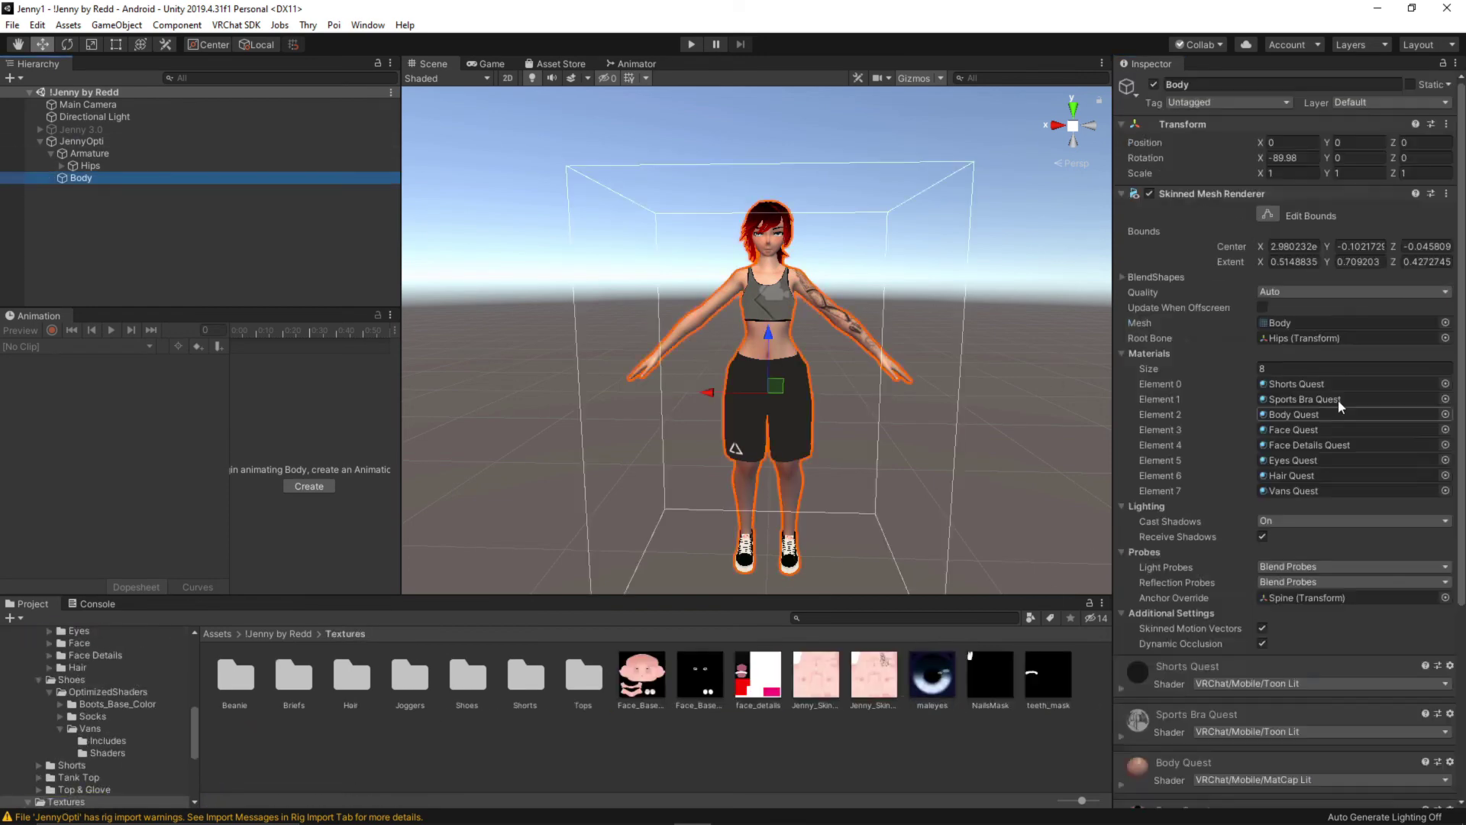
double_click(1329, 475)
left_click(1435, 141)
left_click(294, 676)
left_click(1356, 315)
left_click(1308, 398)
left_click(1441, 402)
Locate the Vans Quest material's texture in the Shoes textures folder, reduce its maximum size and apply the import settings.
left_click(80, 178)
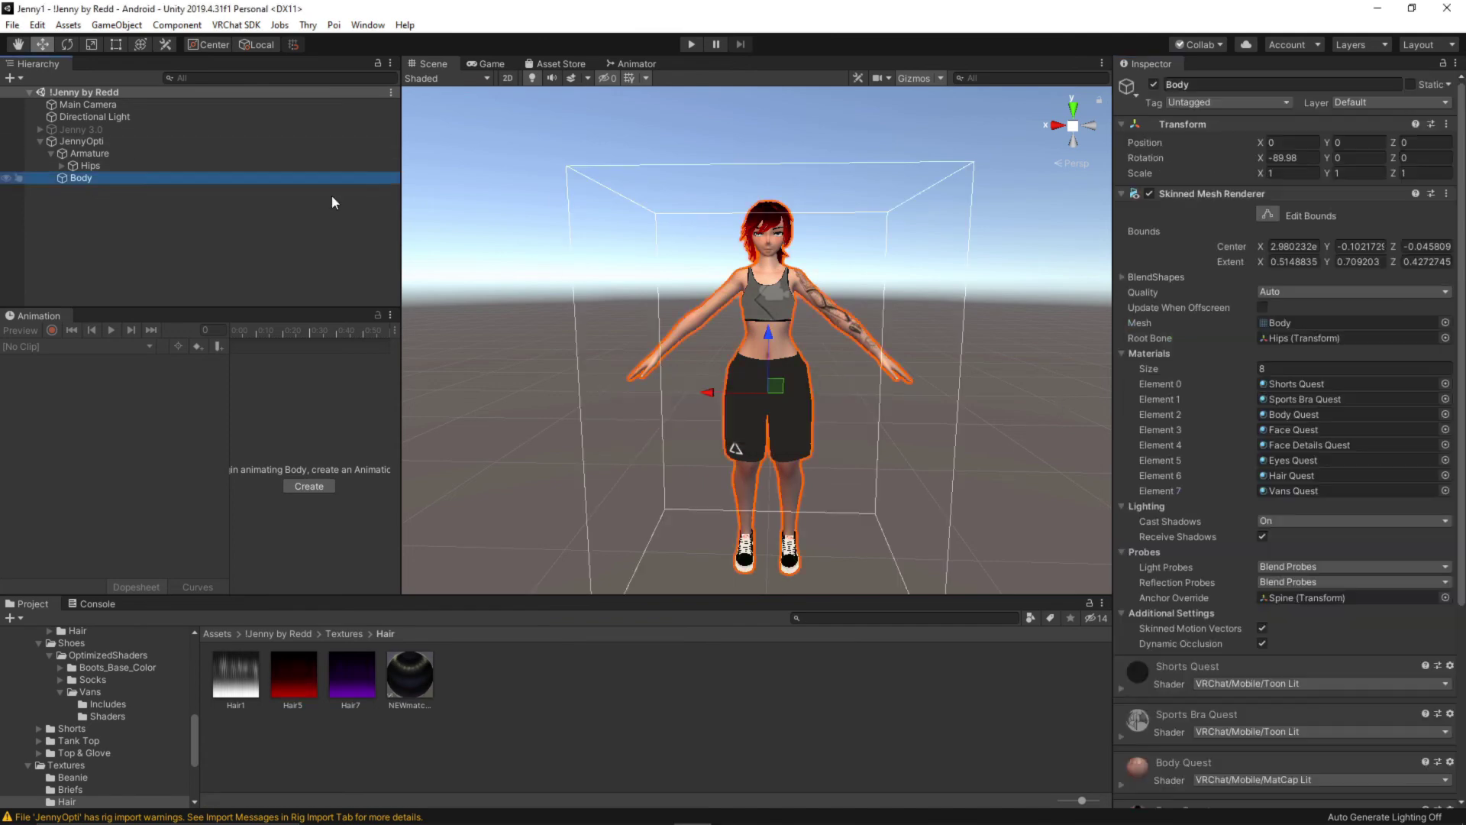
double_click(1328, 490)
left_click(1436, 141)
left_click(467, 675)
left_click(1355, 344)
left_click(1298, 428)
left_click(1445, 434)
Build and publish the JennyOpti avatar for Android from the VRChat SDK Builder.
left_click(81, 141)
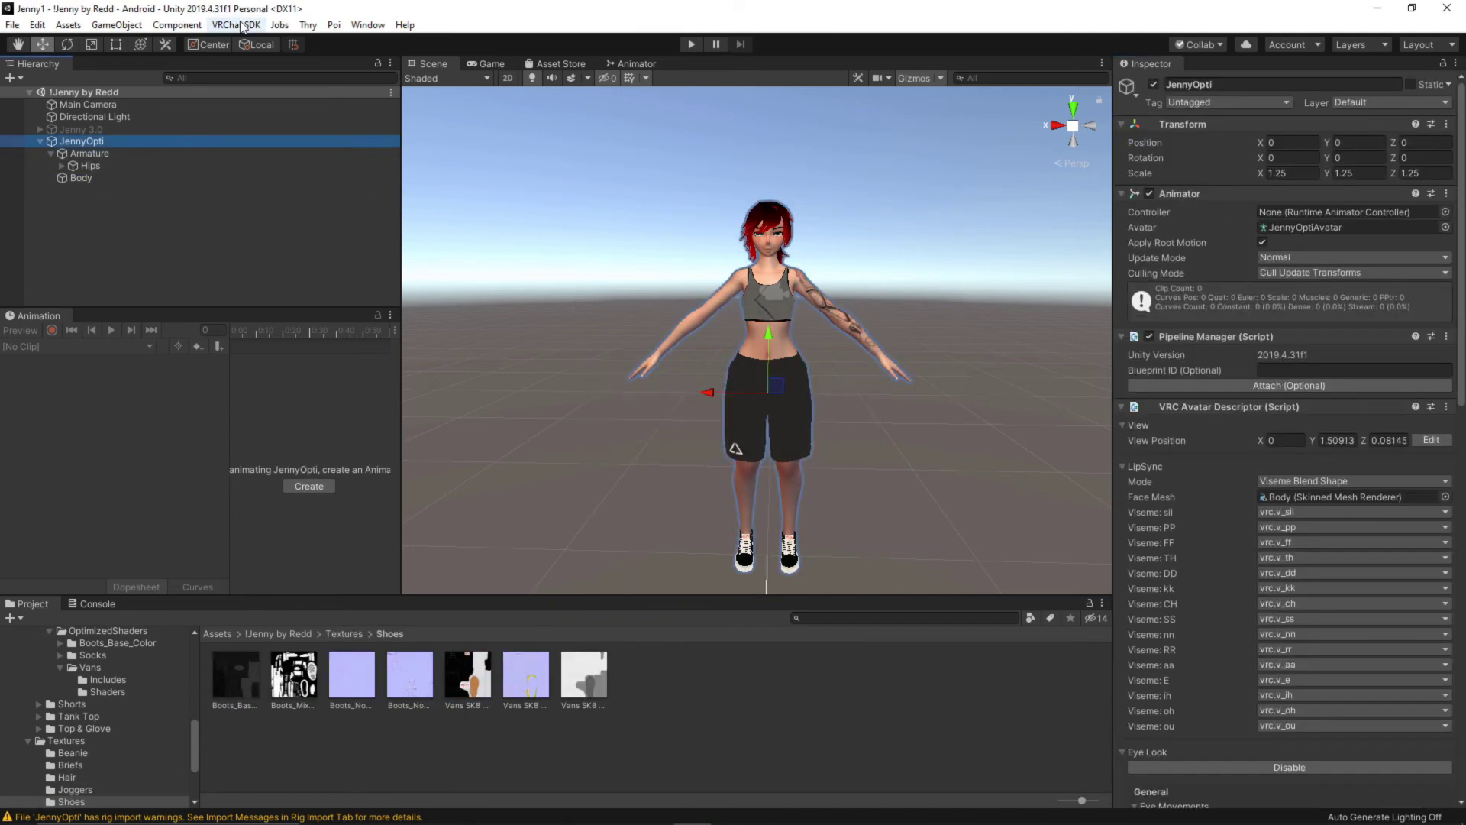
left_click(236, 24)
left_click(262, 64)
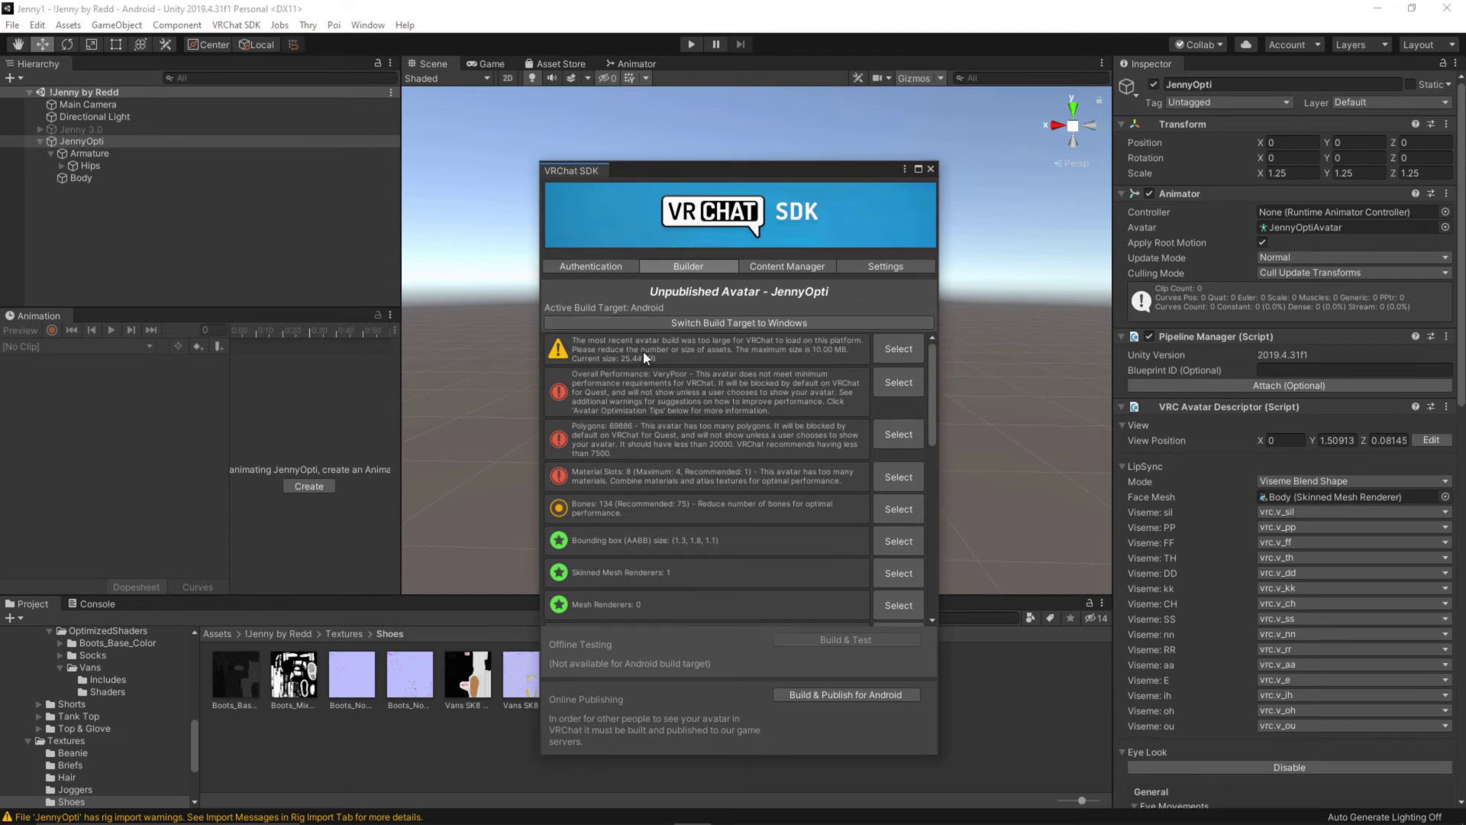
left_click(857, 694)
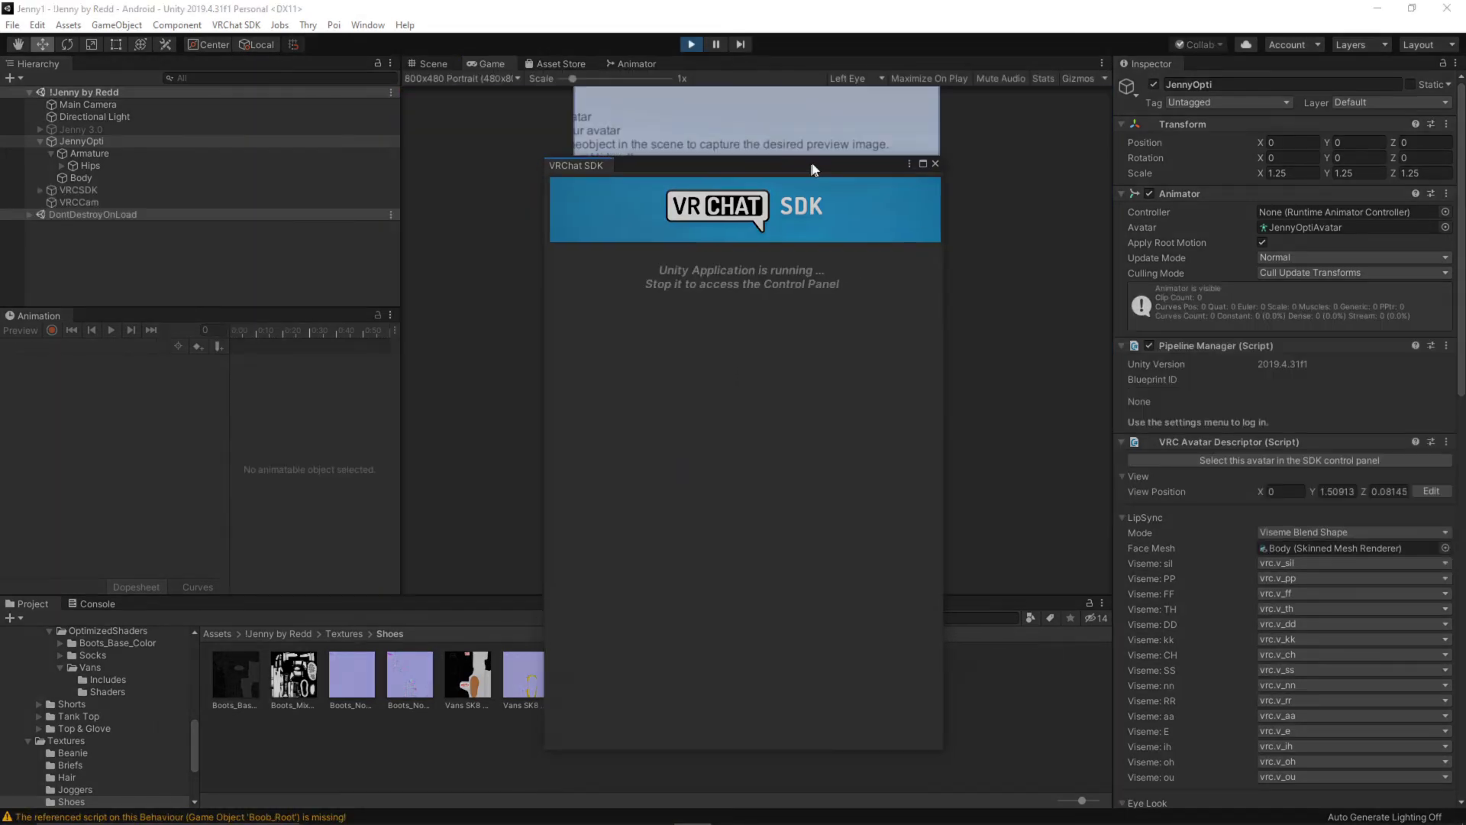
Set the Game view to 1920x1080 Landscape with the SDK window closed, and name the new avatar "Jenny v2".
left_click_drag(705, 160, 706, 144)
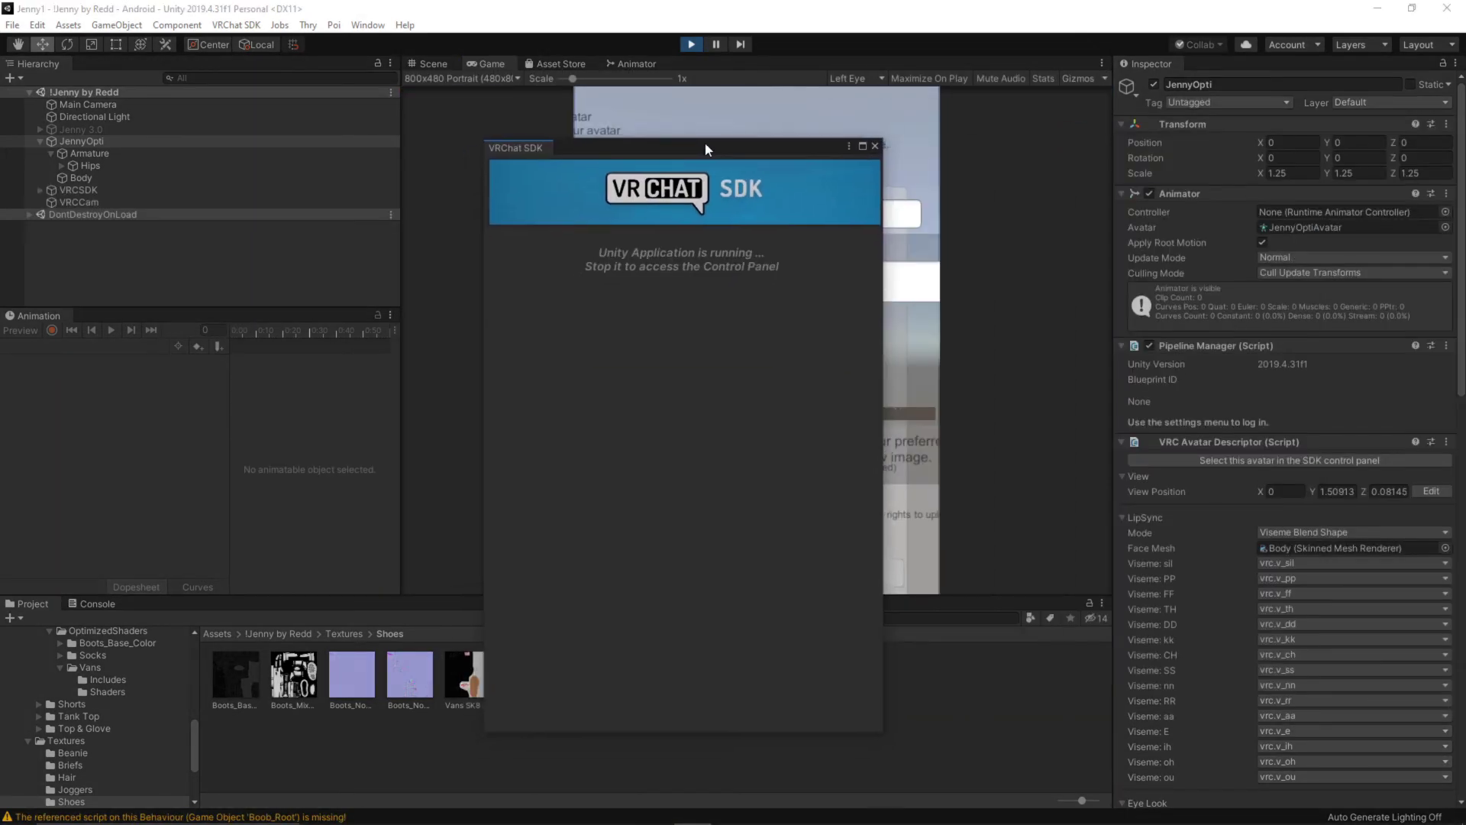
left_click(874, 145)
left_click_drag(575, 81, 563, 79)
left_click(511, 77)
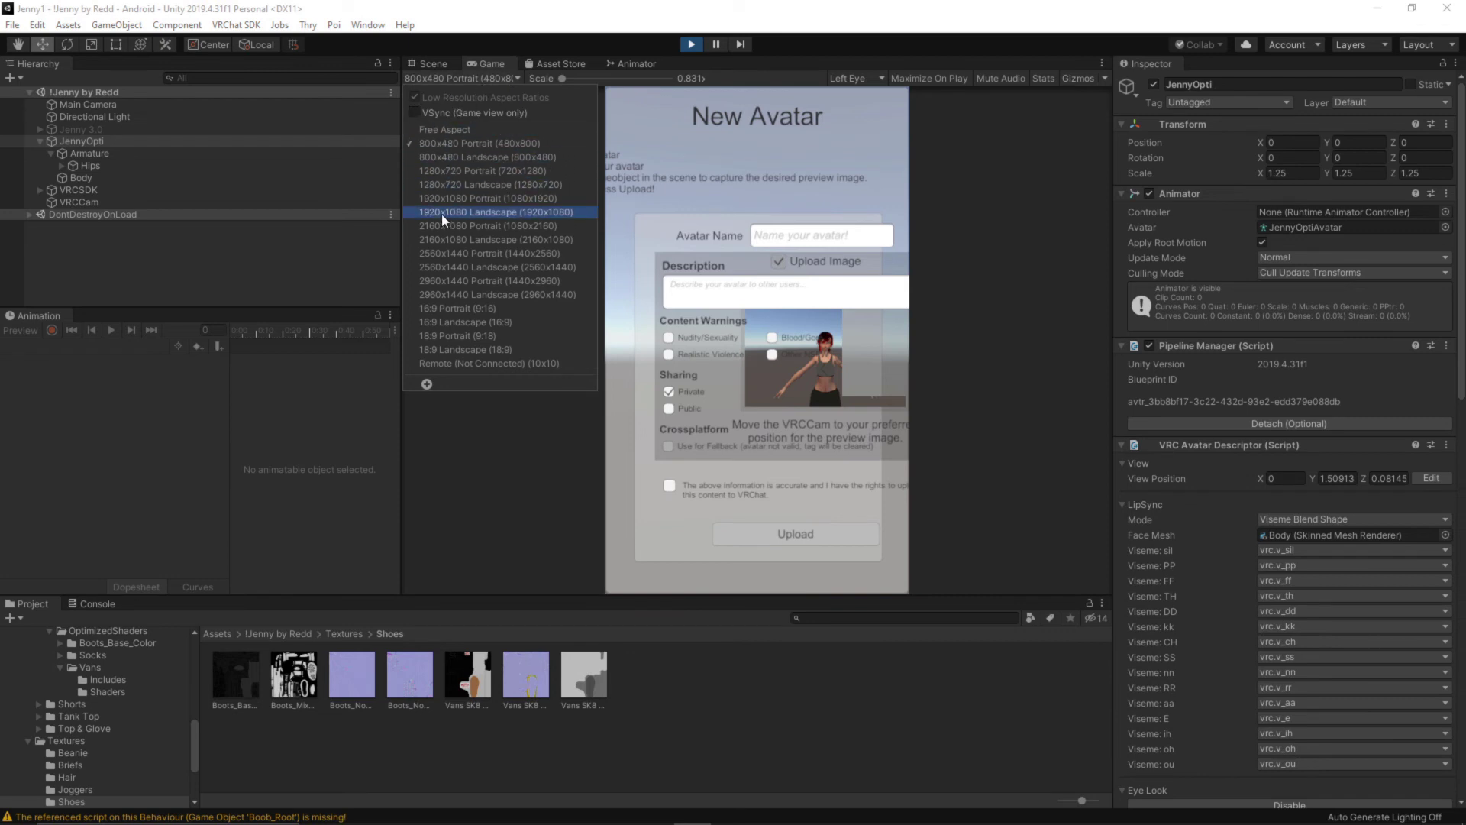
left_click(445, 198)
left_click(497, 81)
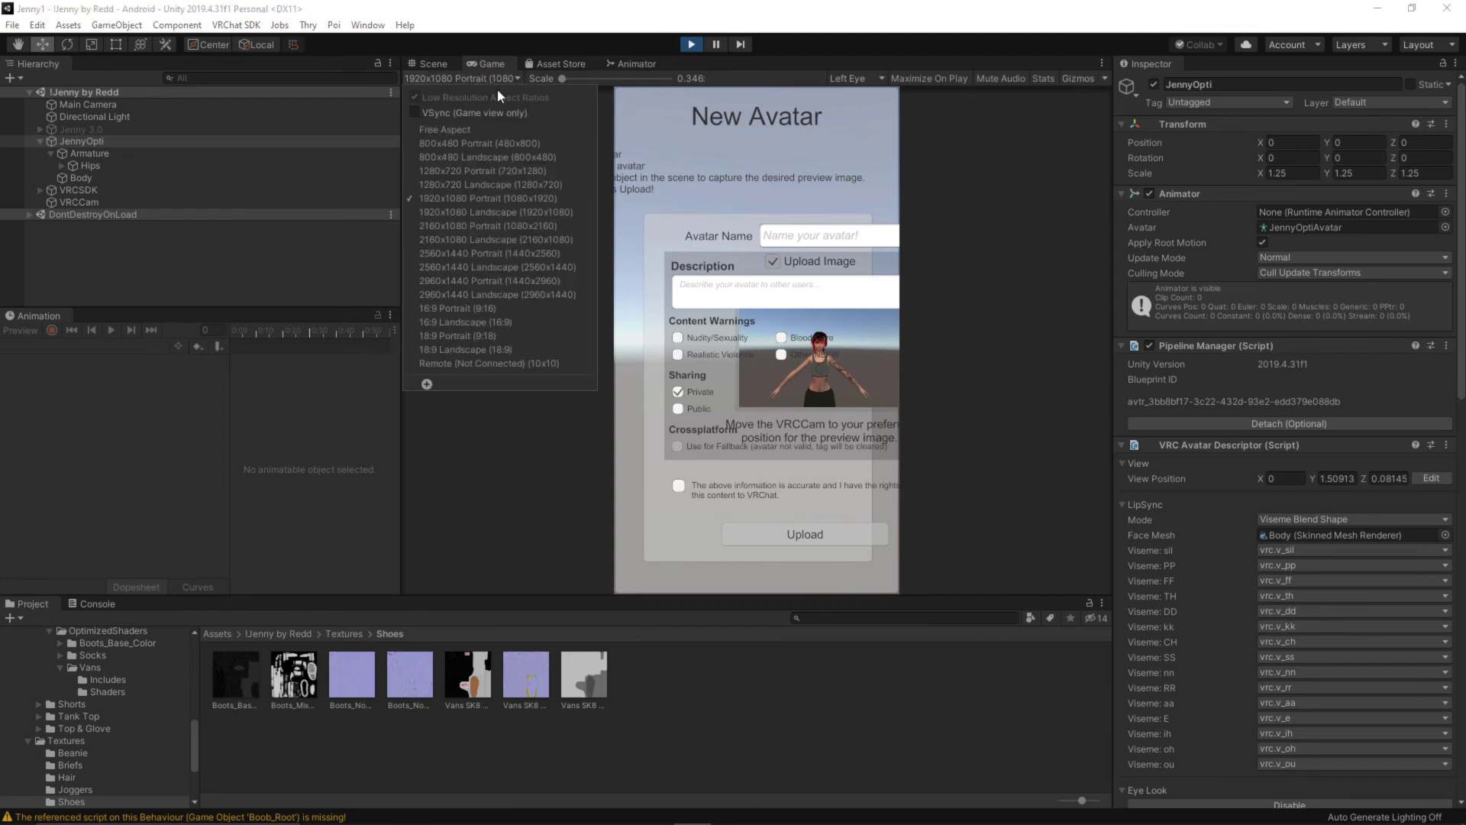
left_click(469, 209)
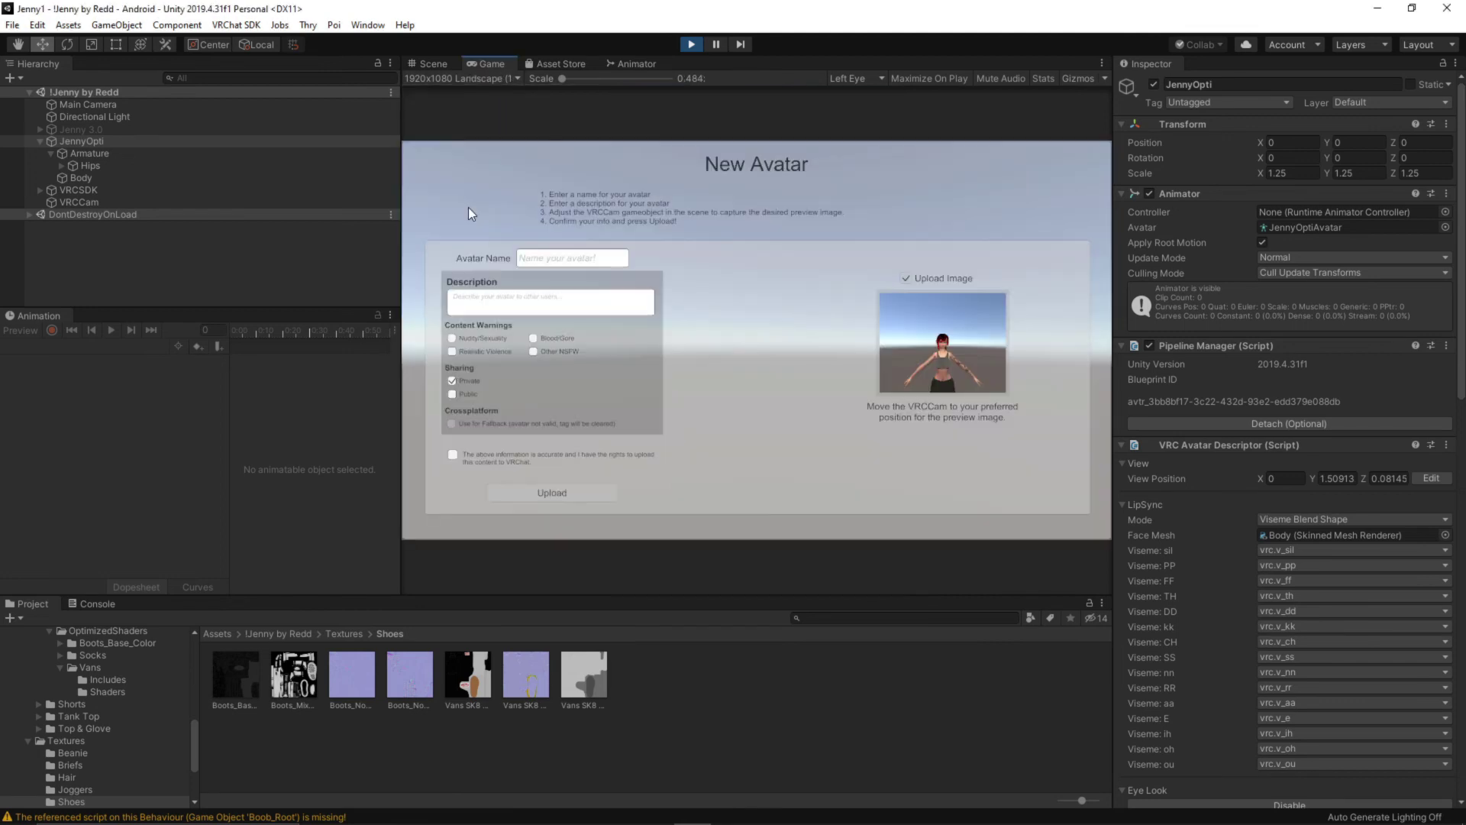
type("Jenny")
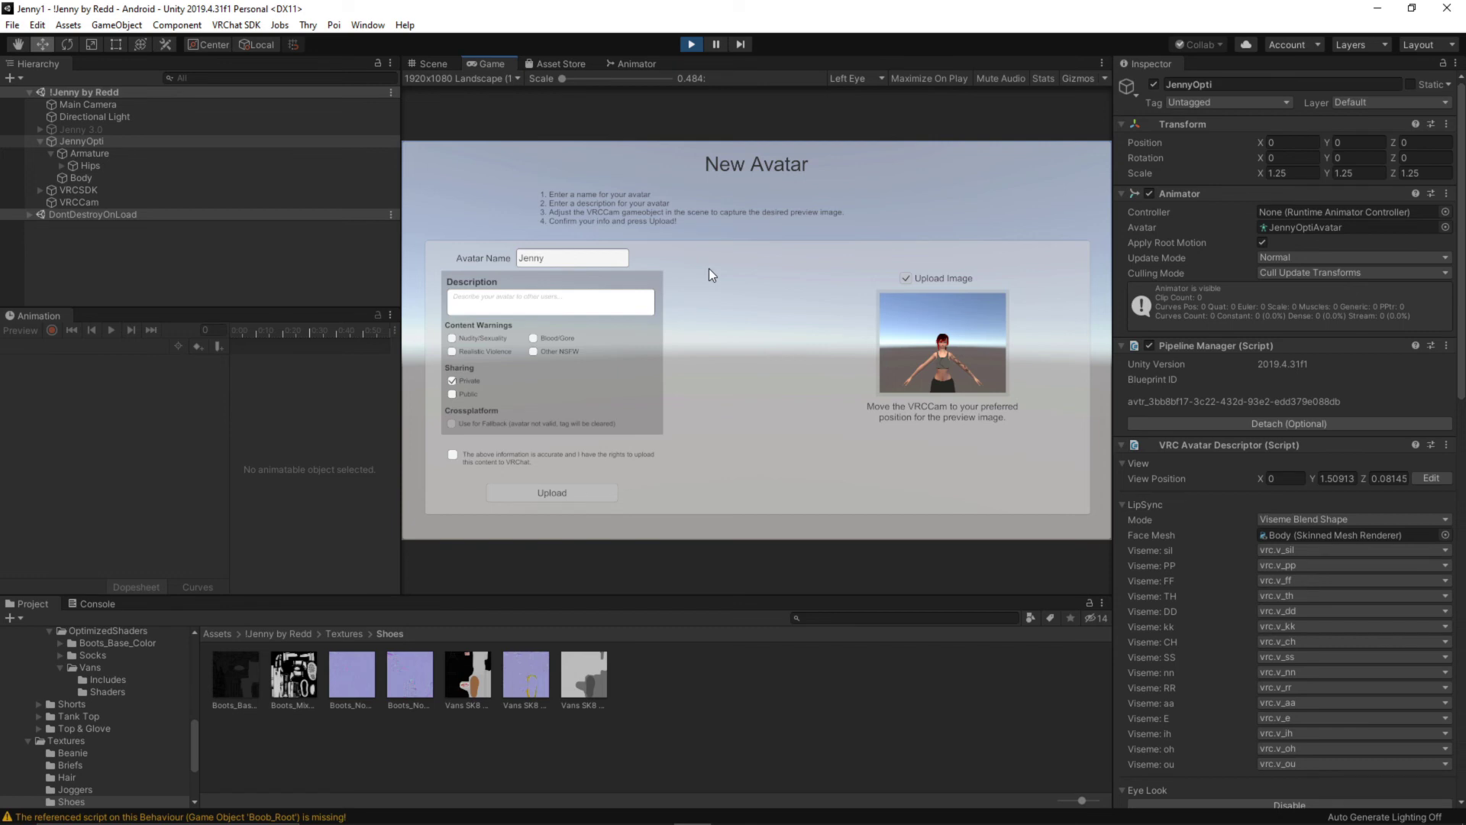
type(" v2")
Frame the avatar's face and upper body with VRCCam at about Y 1.449, Z 0.777, tilted about -2.41° on X.
left_click(429, 64)
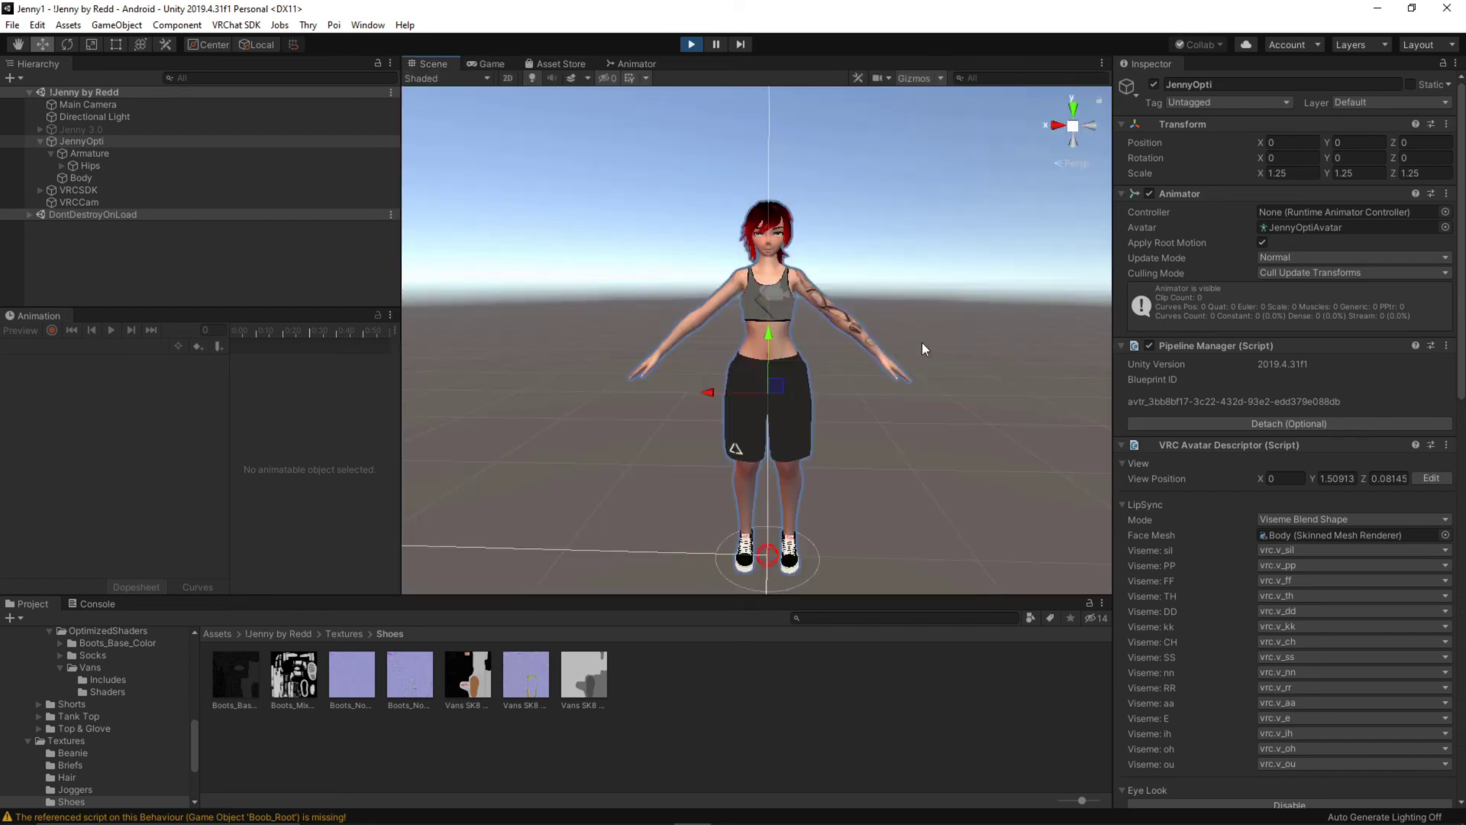
scroll(933, 331, "down", 8)
right_click_drag(933, 332, 828, 336)
middle_click_drag(827, 336, 695, 330)
left_click(653, 334)
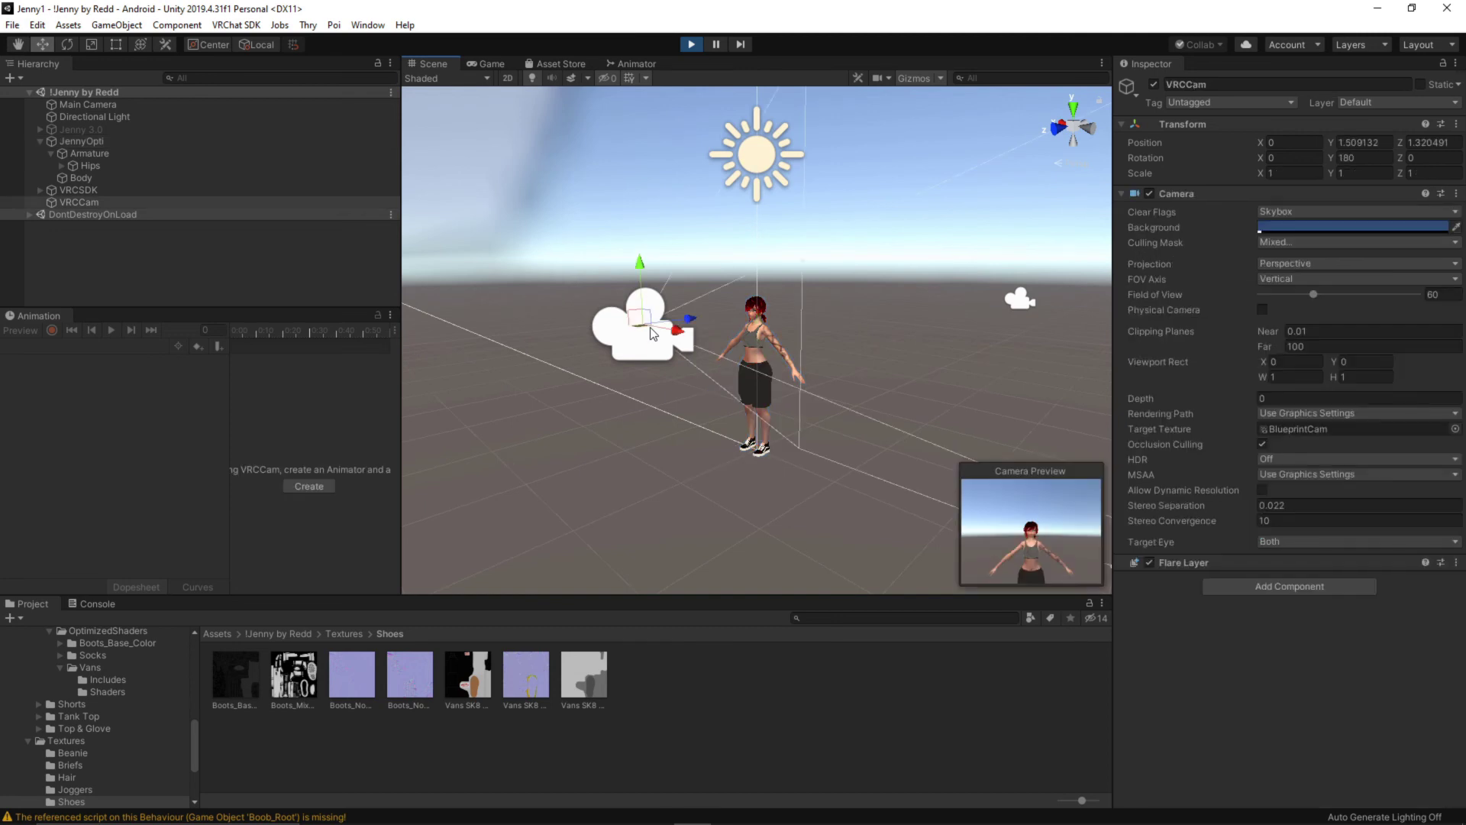
left_click_drag(695, 316, 767, 305)
left_click_drag(724, 255, 724, 265)
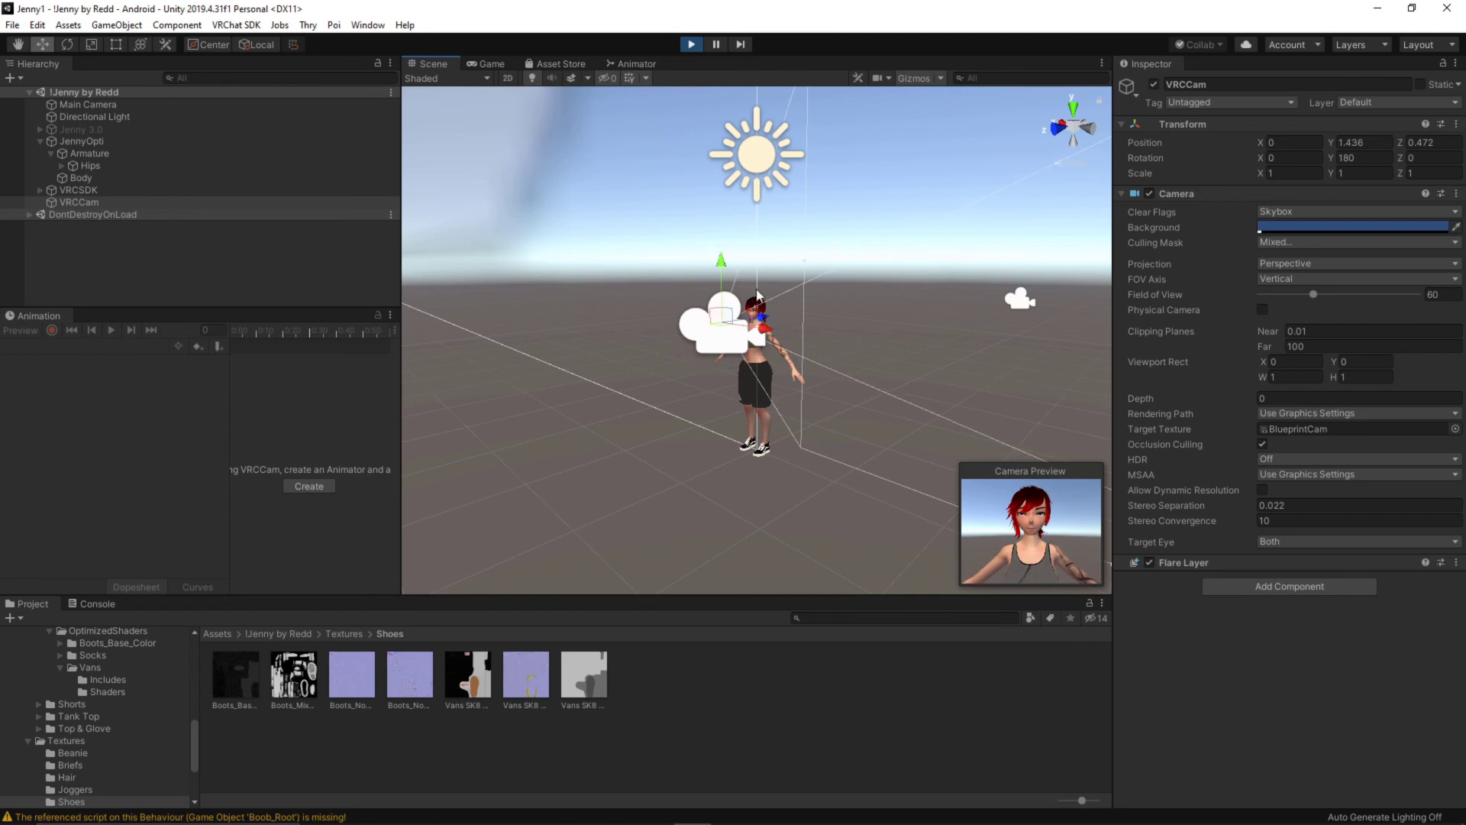
key("e")
left_click_drag(701, 275, 699, 271)
key("w")
left_click_drag(764, 312, 737, 316)
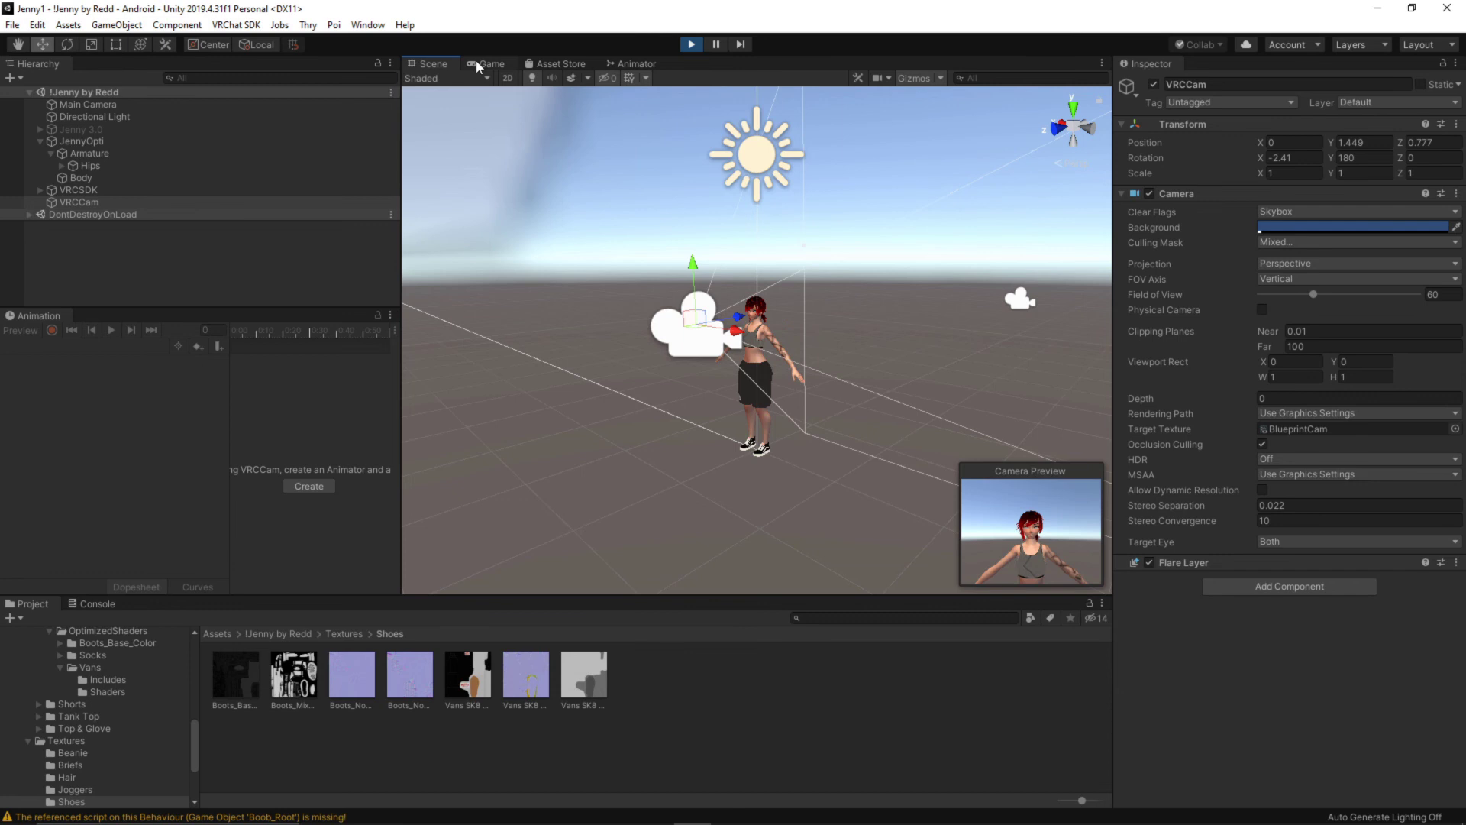
Confirm the accuracy and content rights statement in the New Avatar form and upload the avatar.
left_click(490, 64)
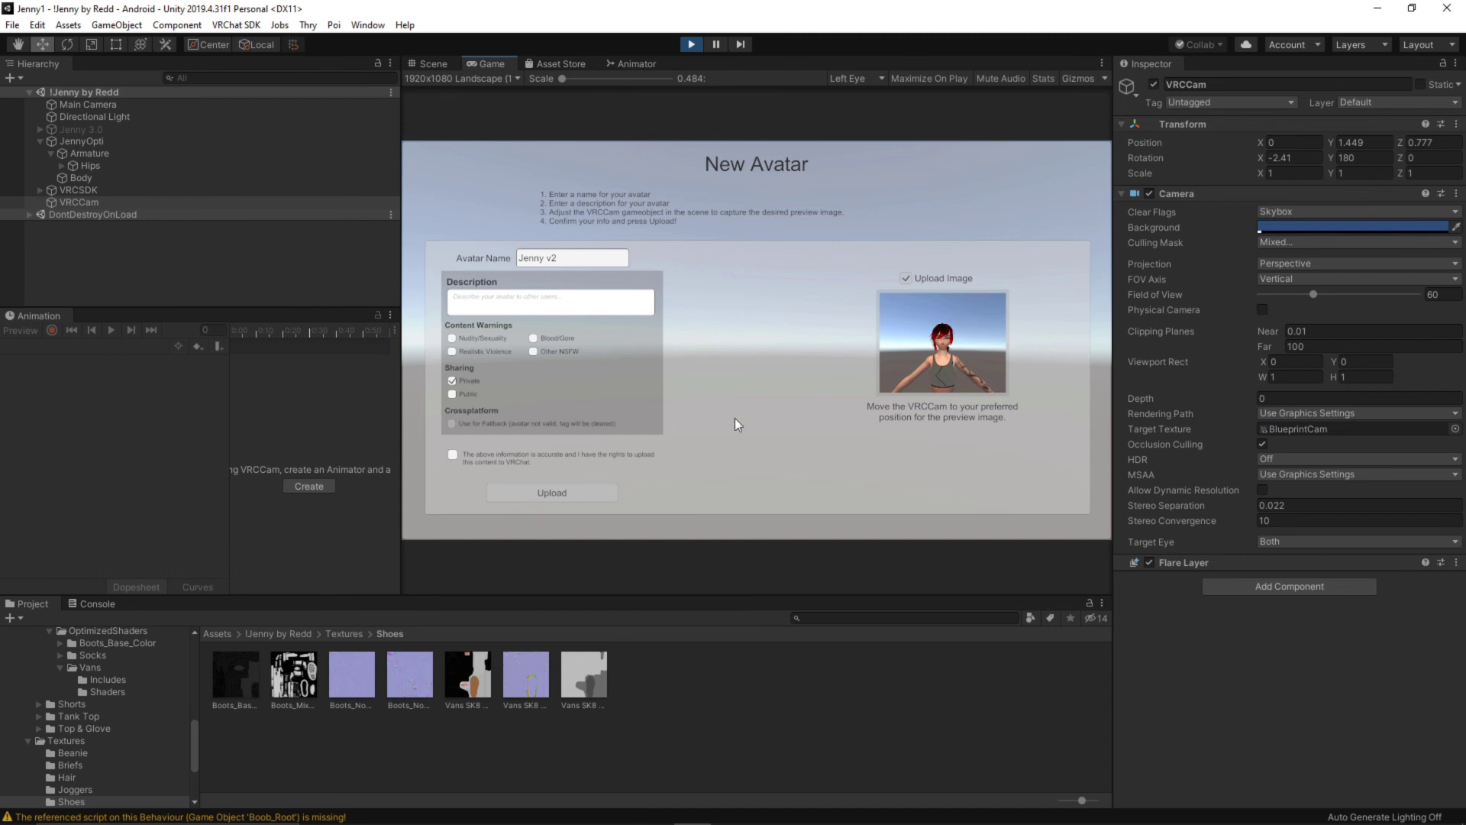
left_click(454, 455)
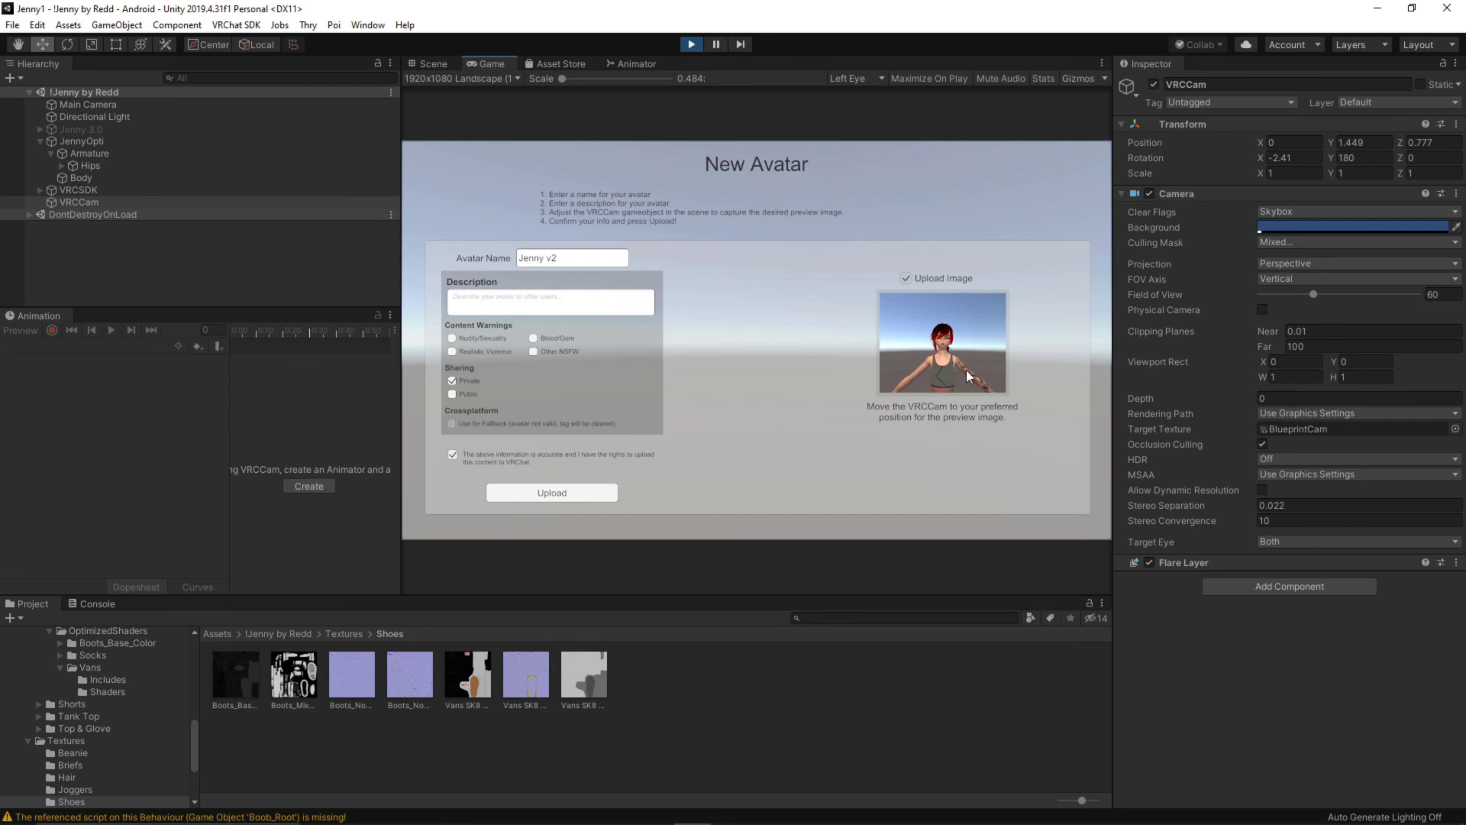
left_click(546, 495)
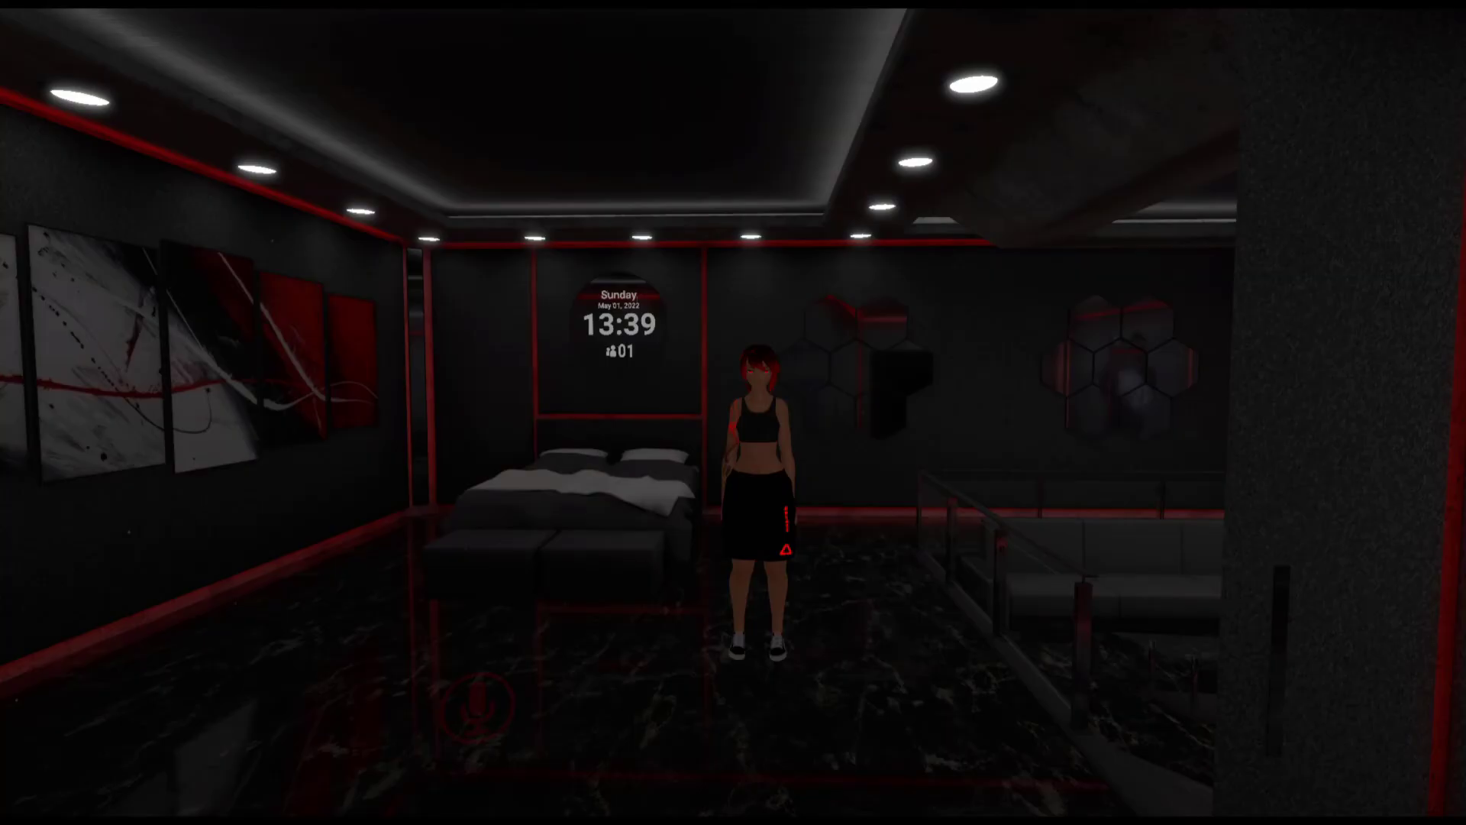
key("w")
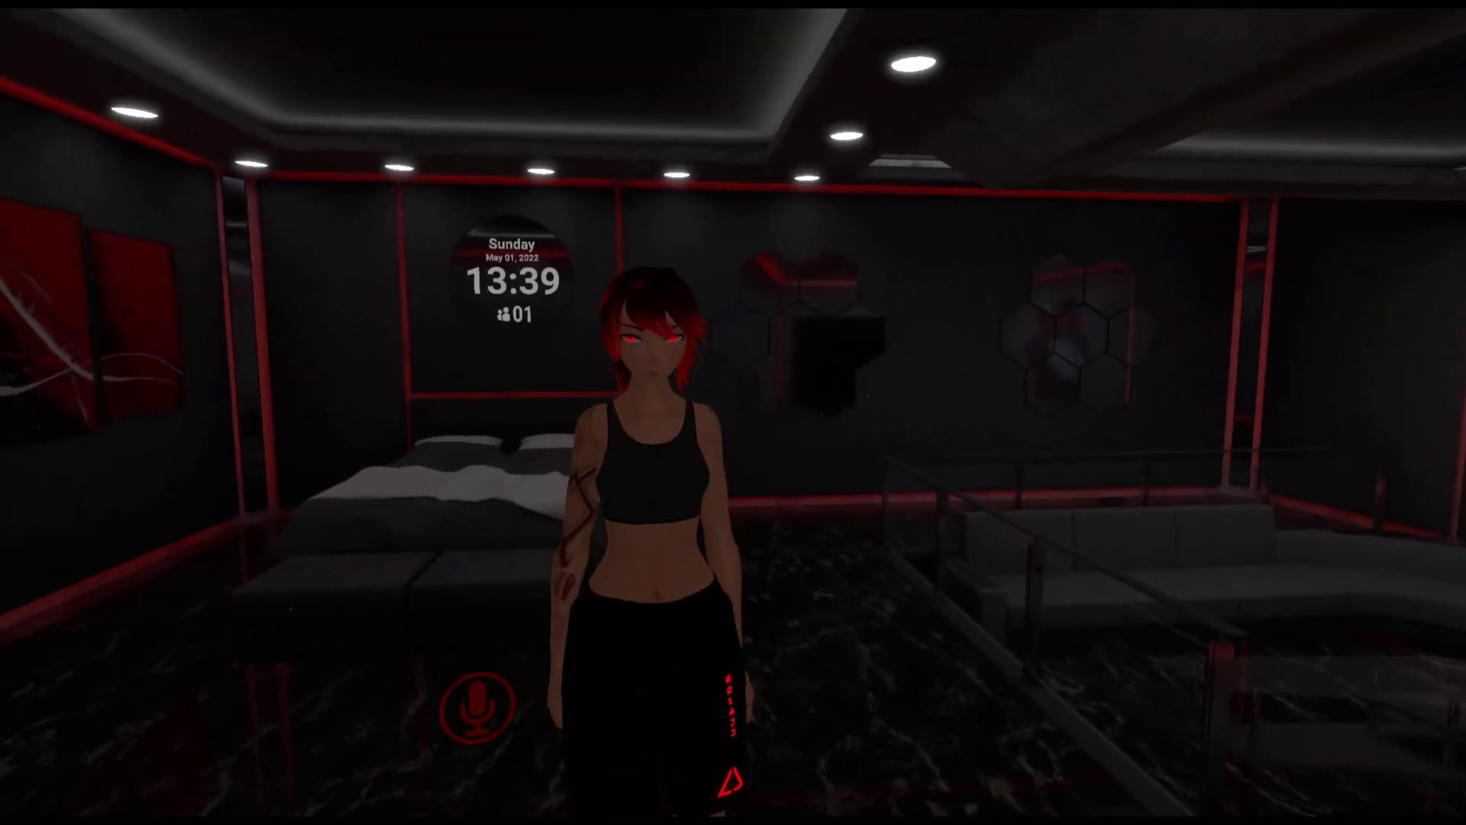
key("s")
Check in VRChat's My Creations avatar list whether Jenny v2 can be used on this platform, and leave the avatar list.
key("Escape")
left_click(685, 483)
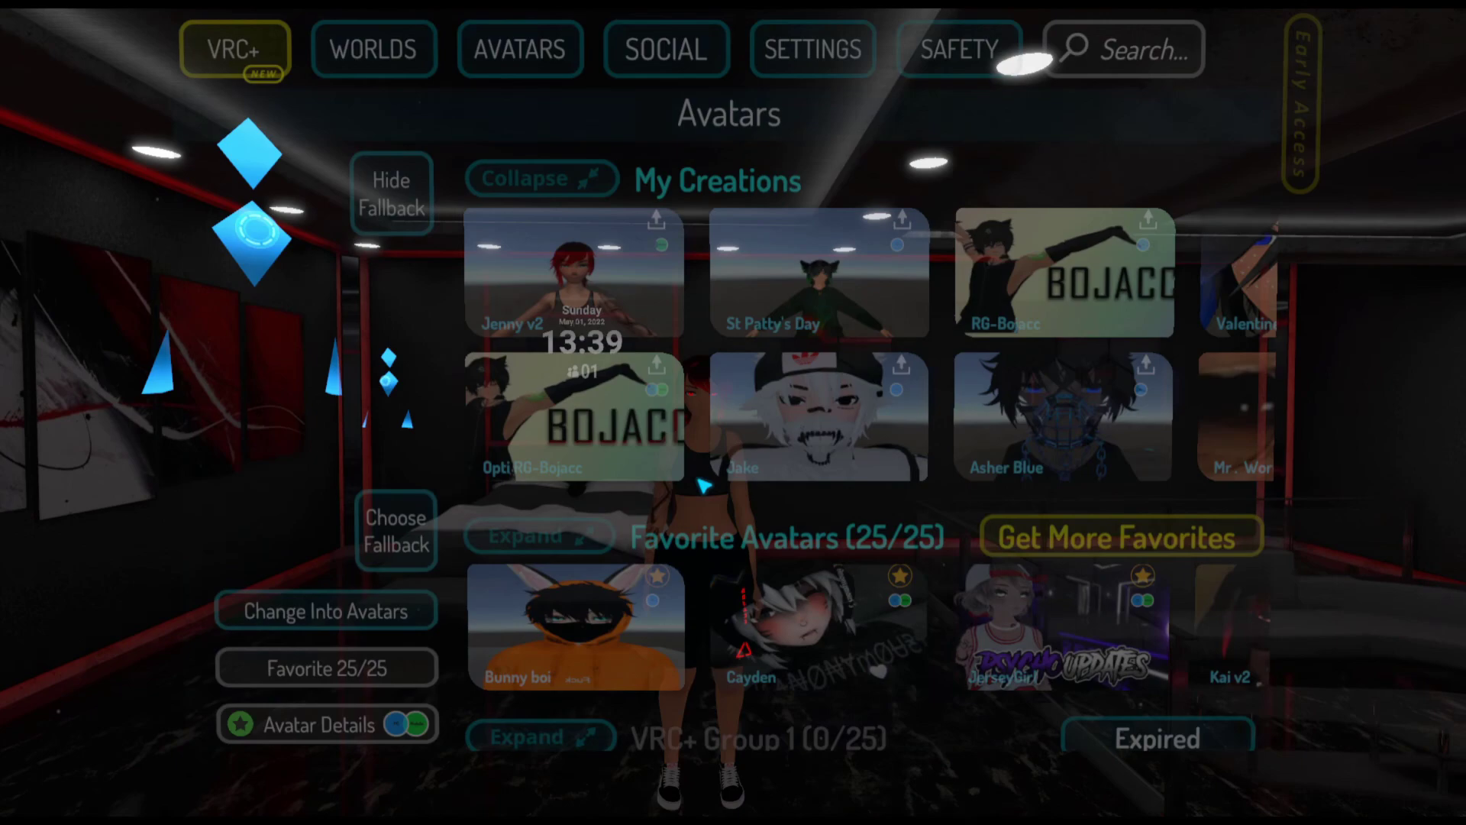
left_click(730, 489)
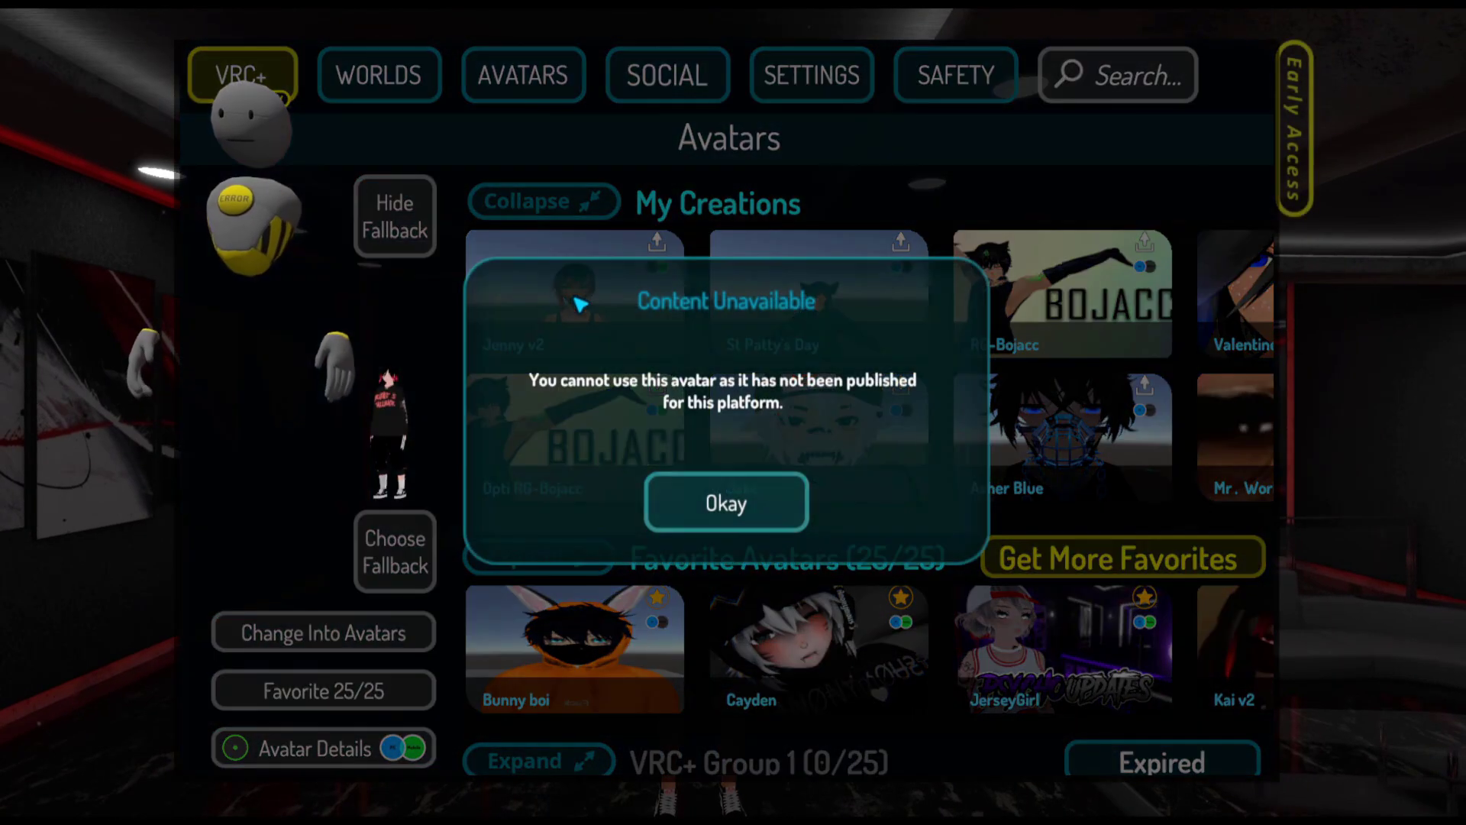
left_click(735, 498)
key("Escape")
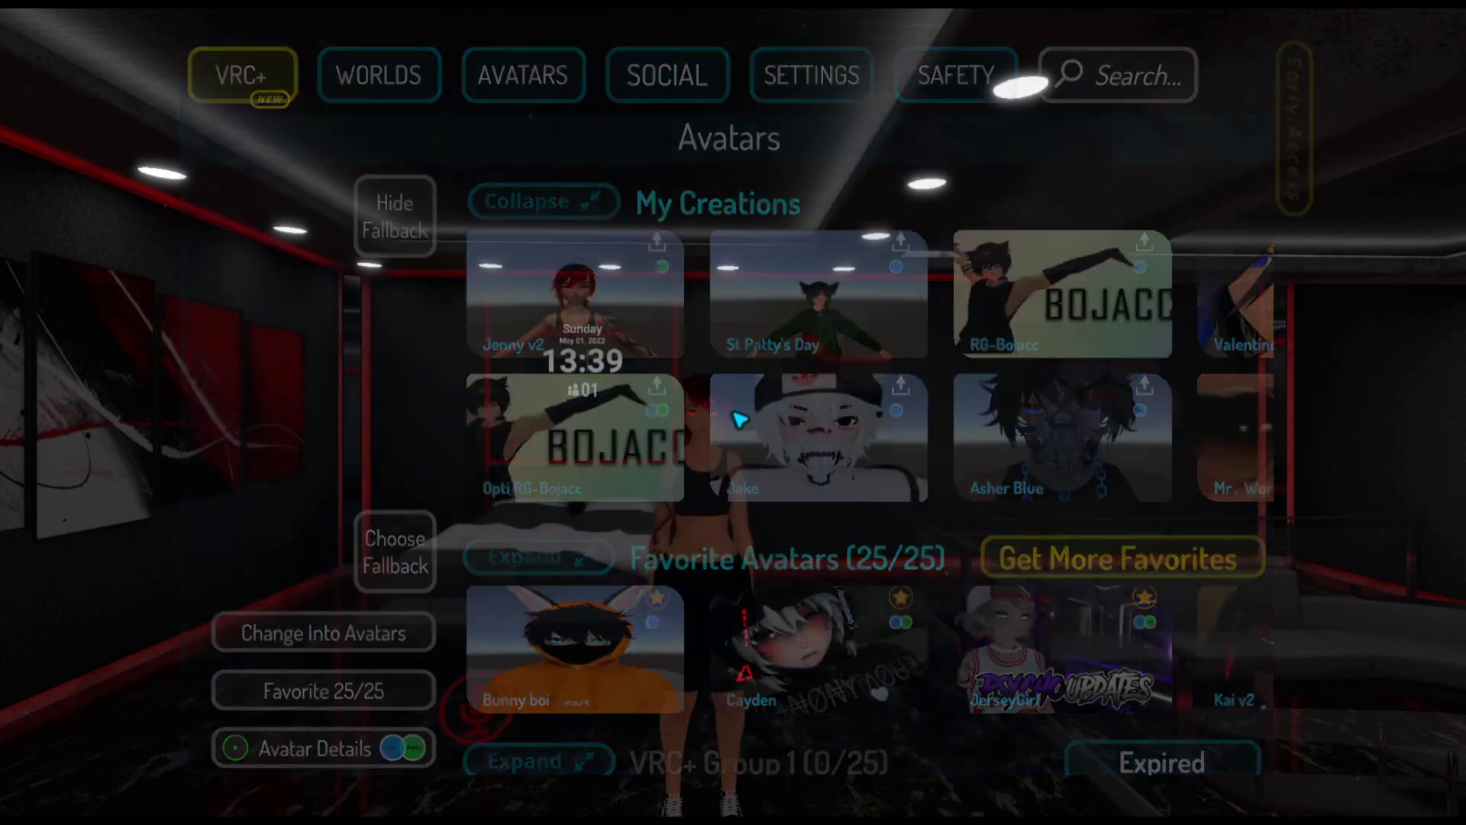
key("s")
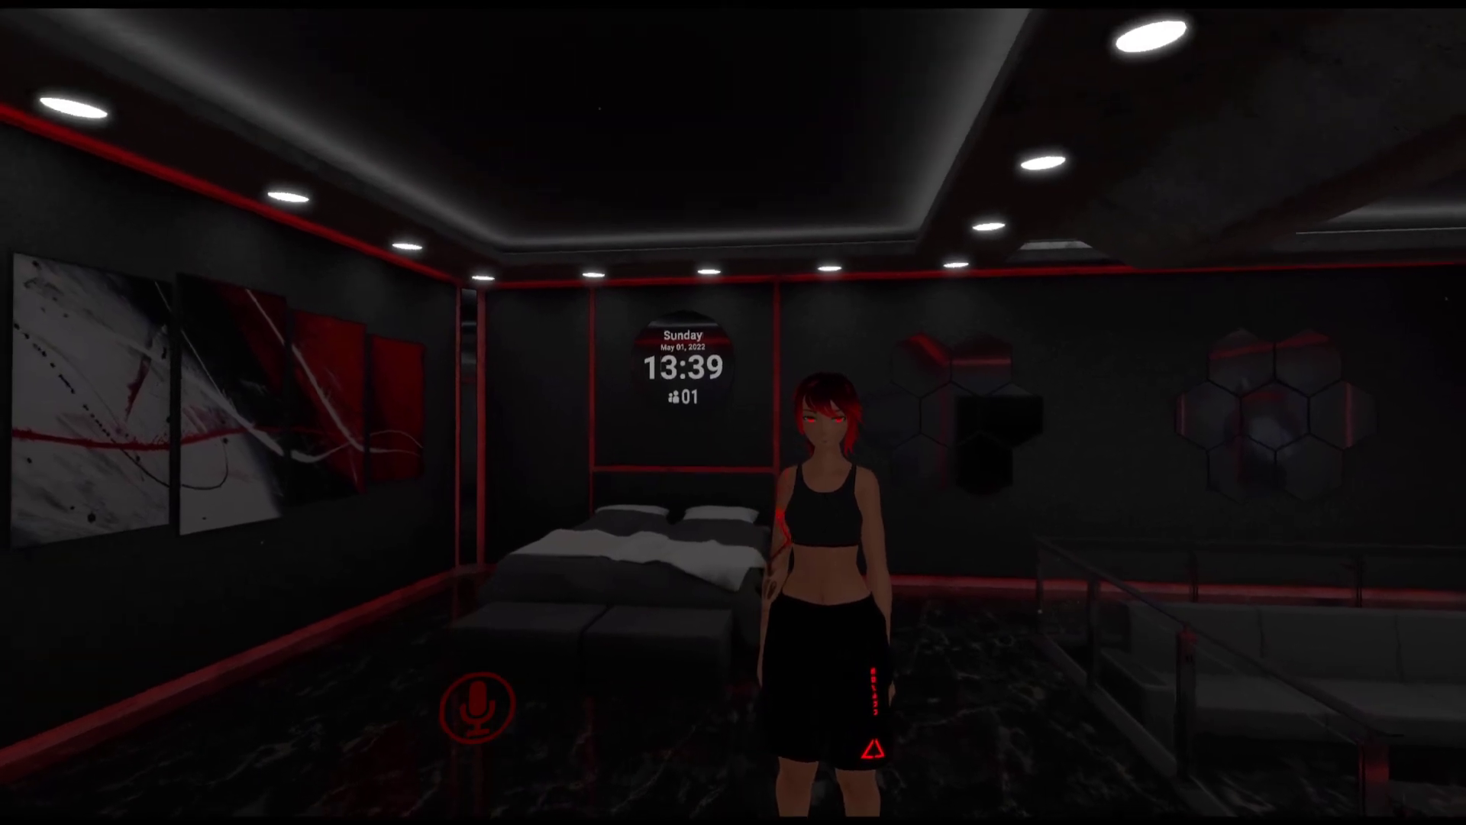
key("w")
key("s")
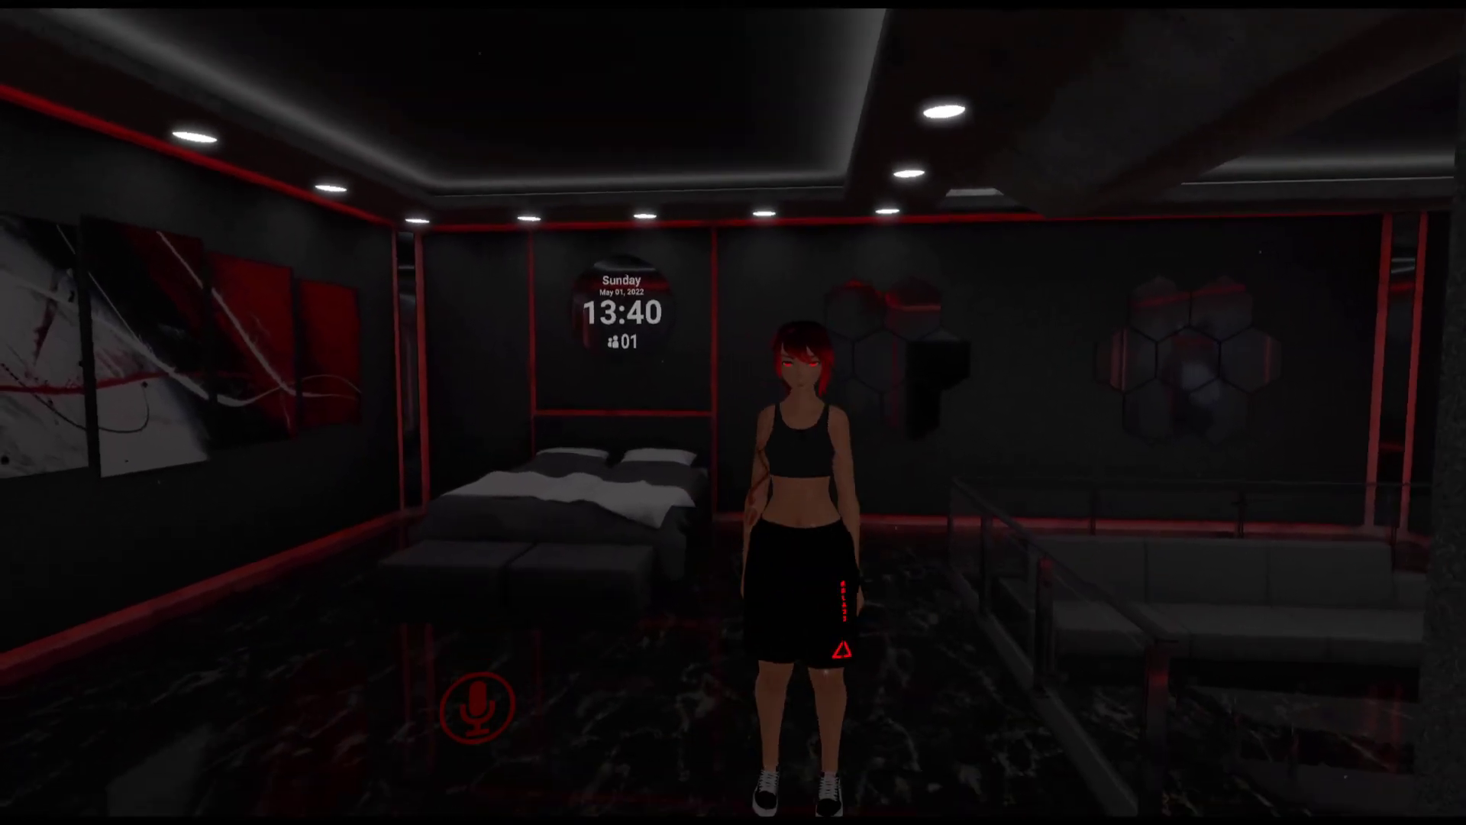
key("w")
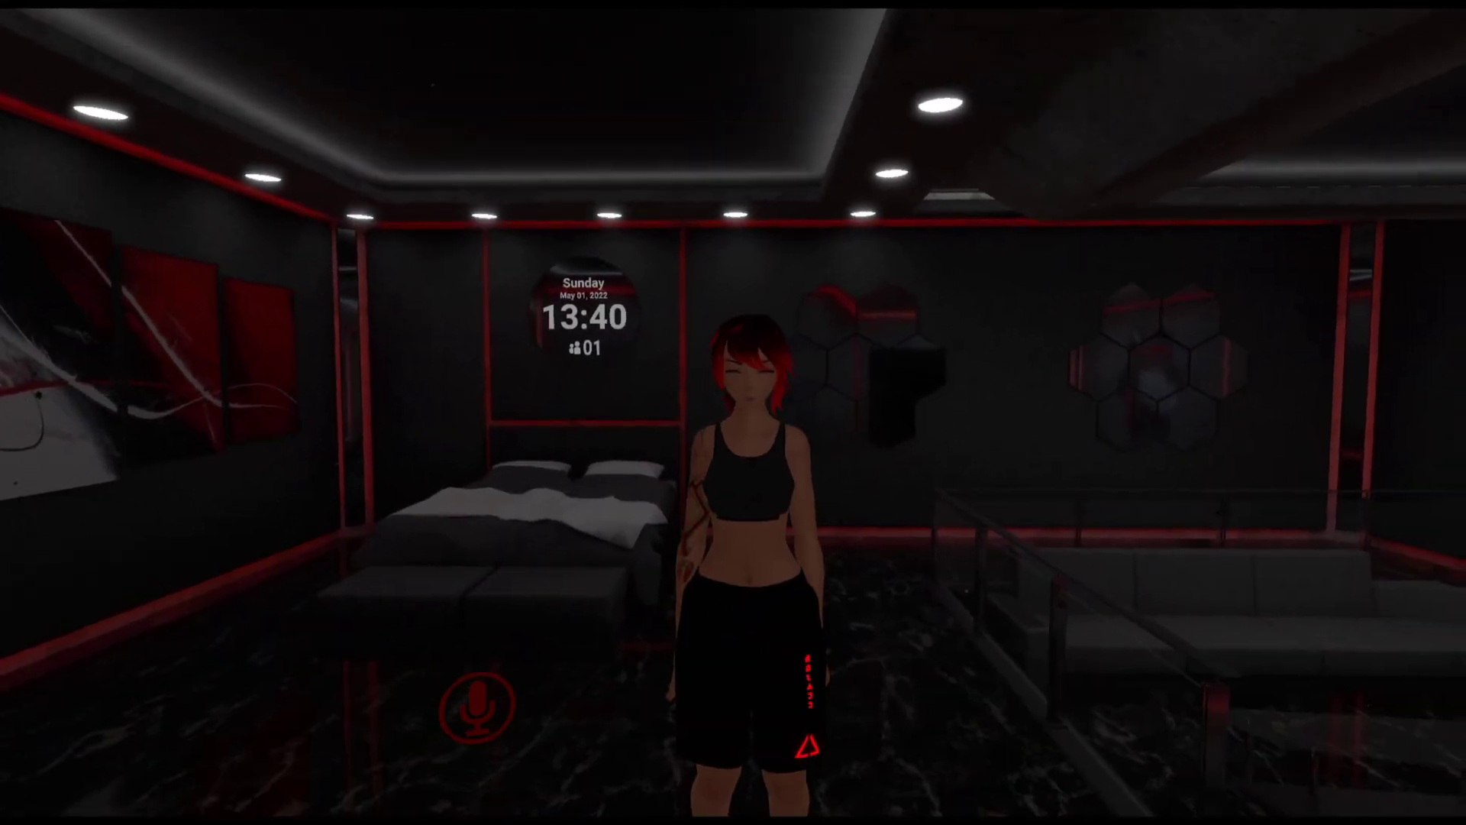
key("w")
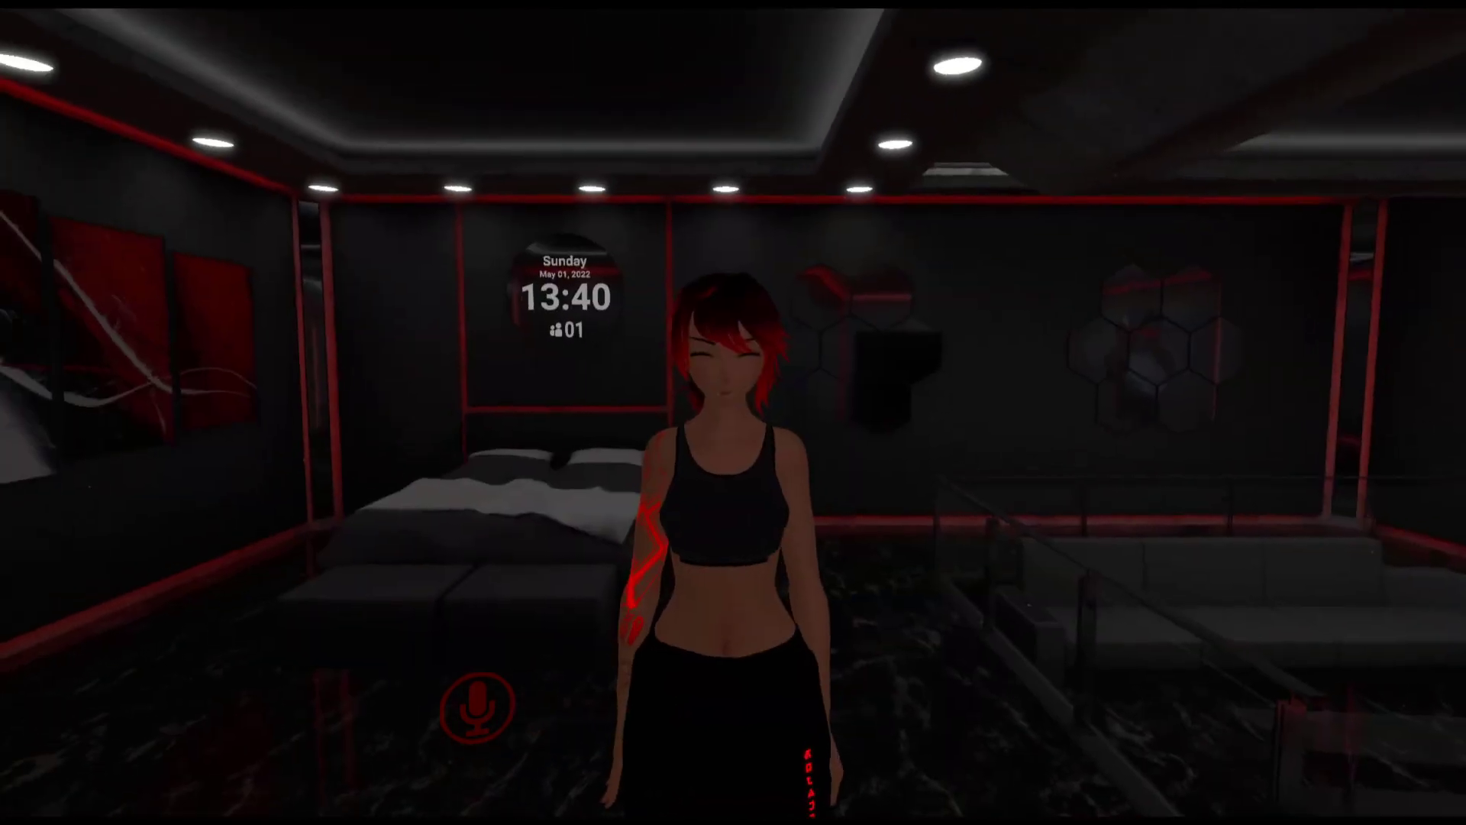
key("s")
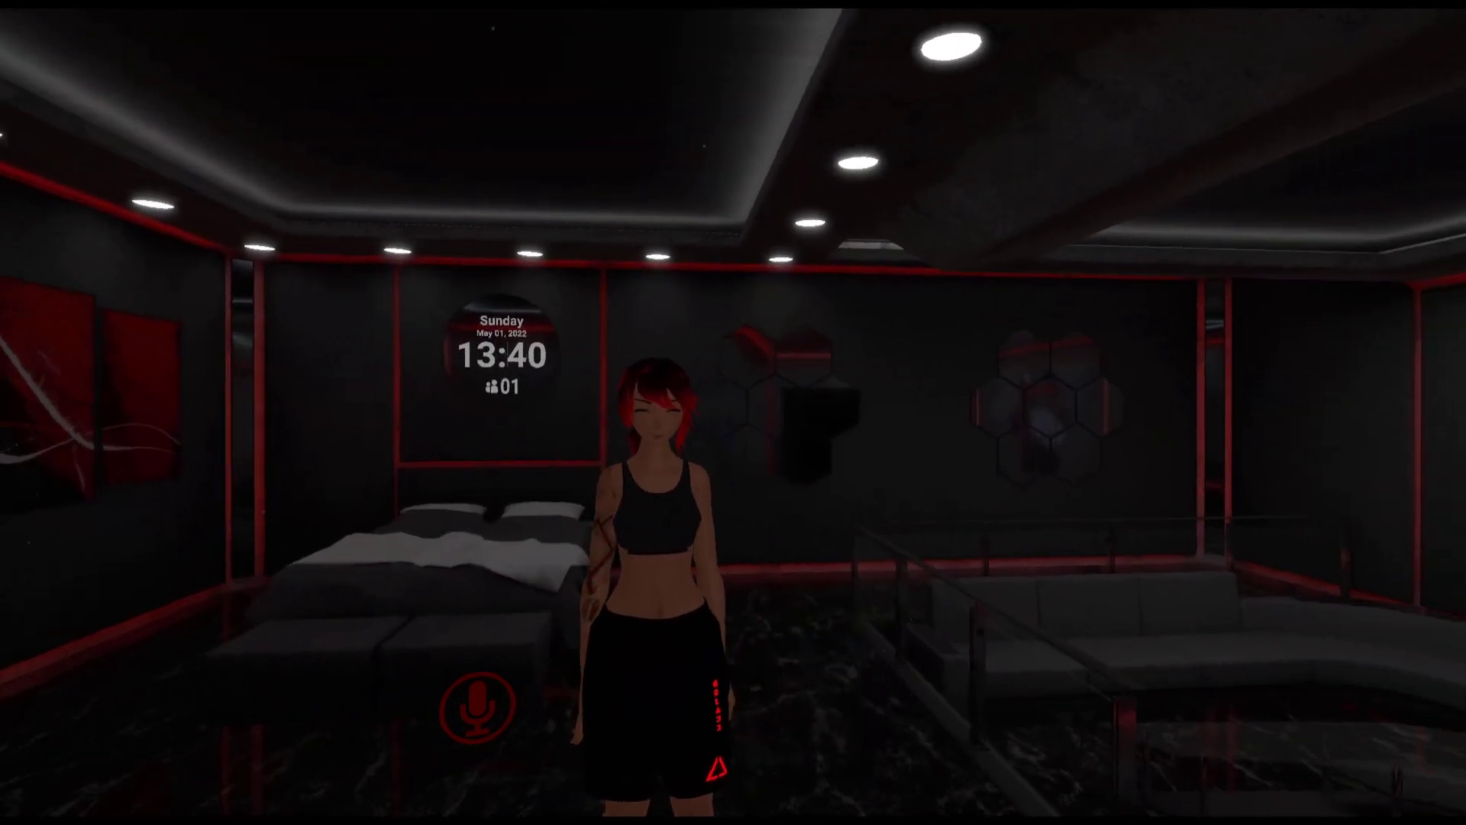
key("s")
key("w")
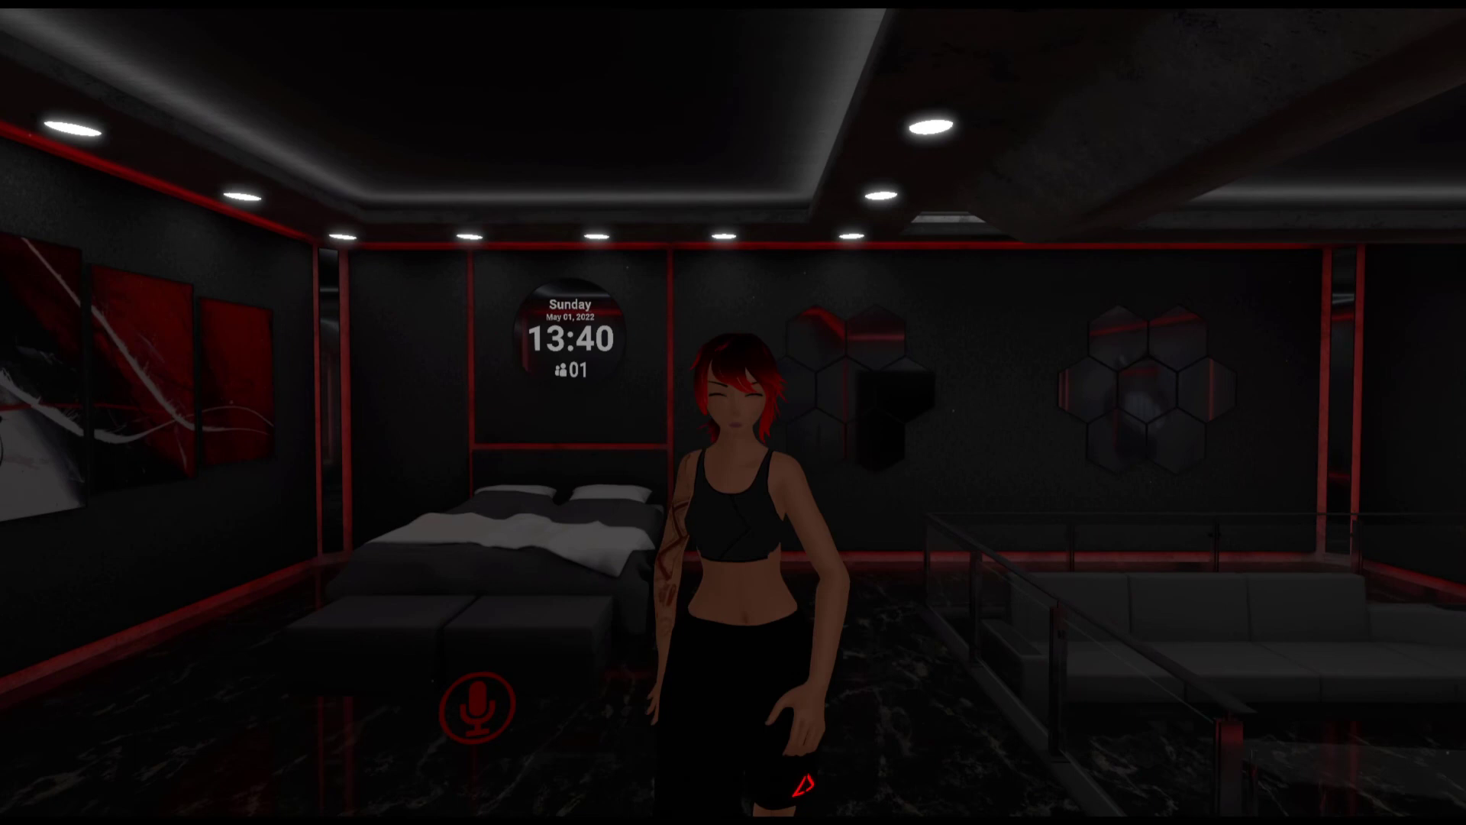
key("s")
key("w")
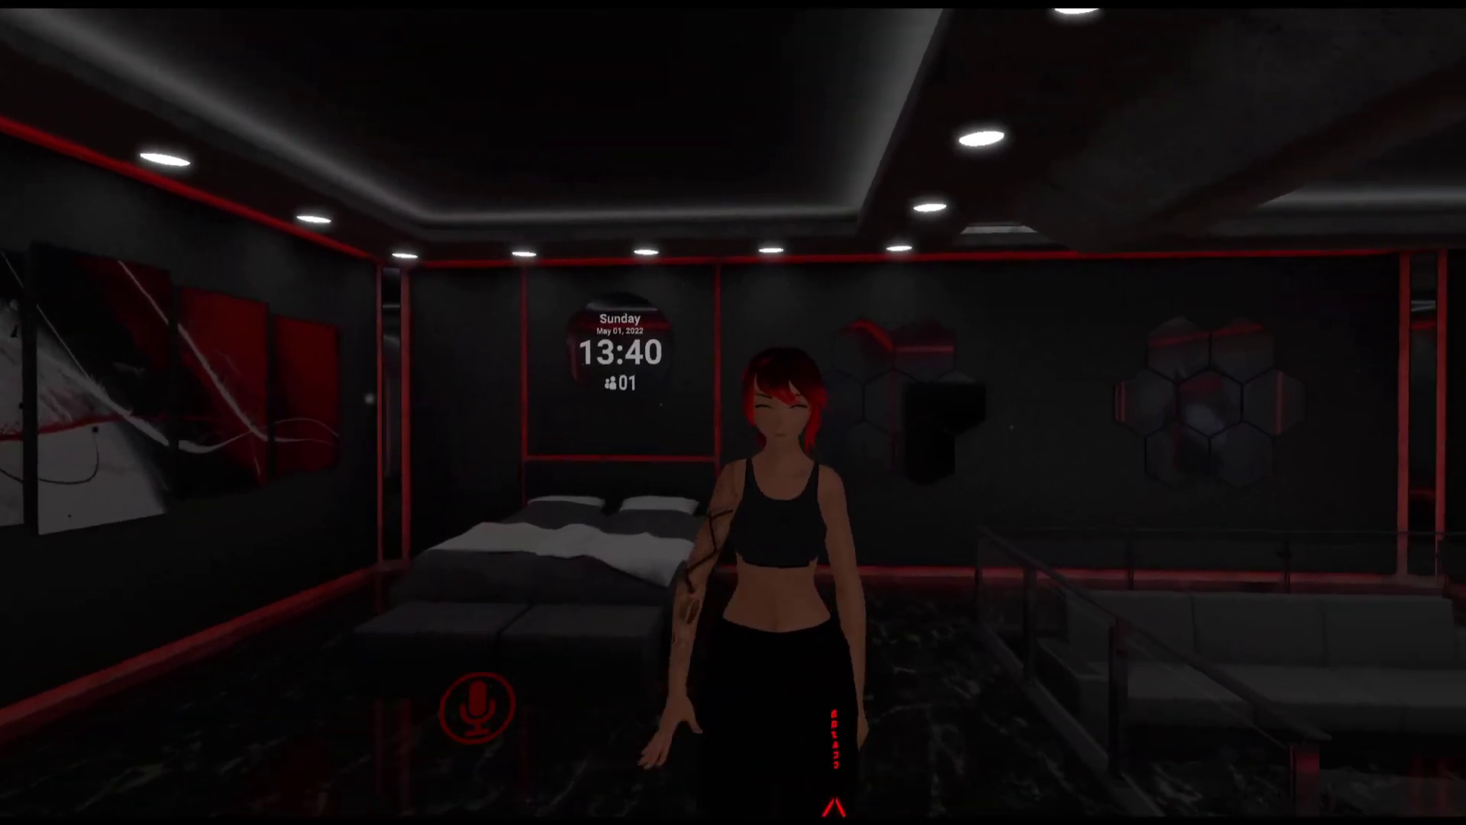